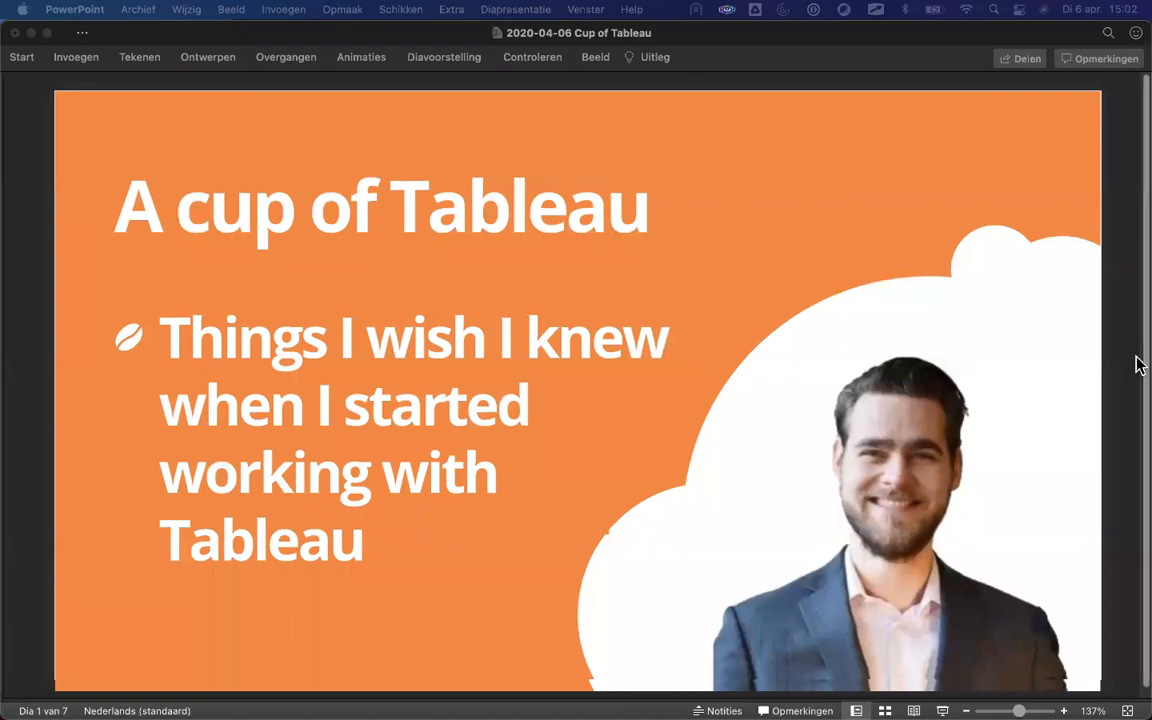
Advance the PowerPoint deck from the 'A cup of Tableau' title slide to slide 2.
click(1133, 284)
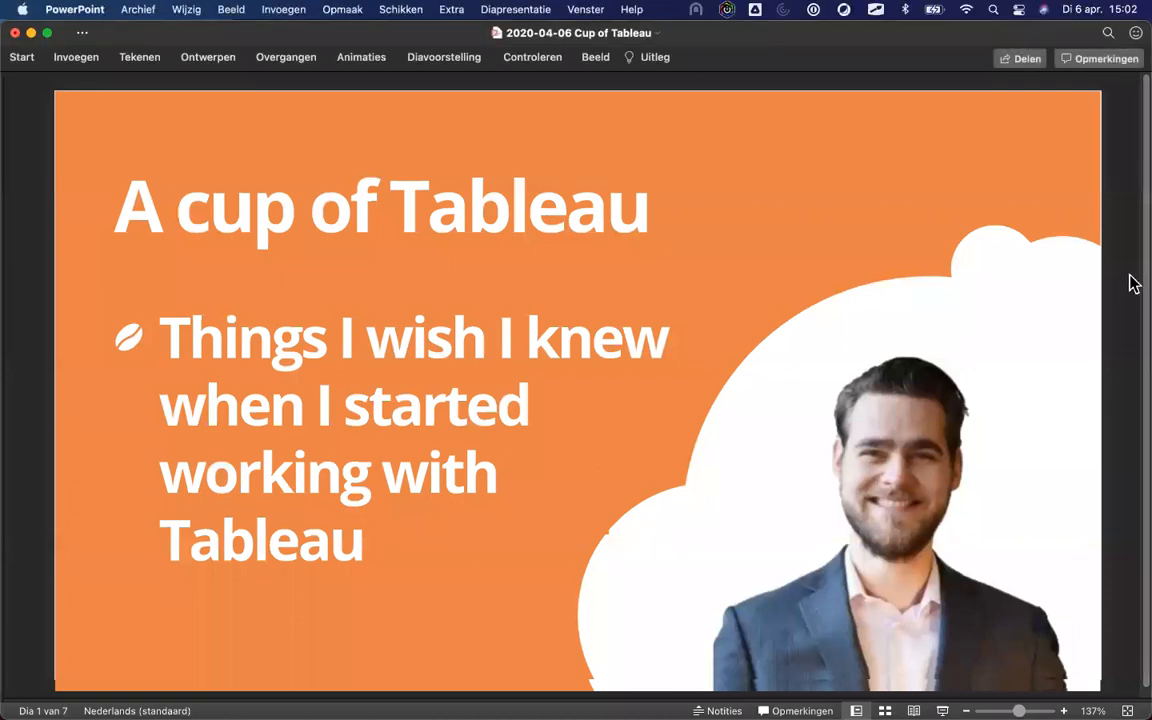
key(Down)
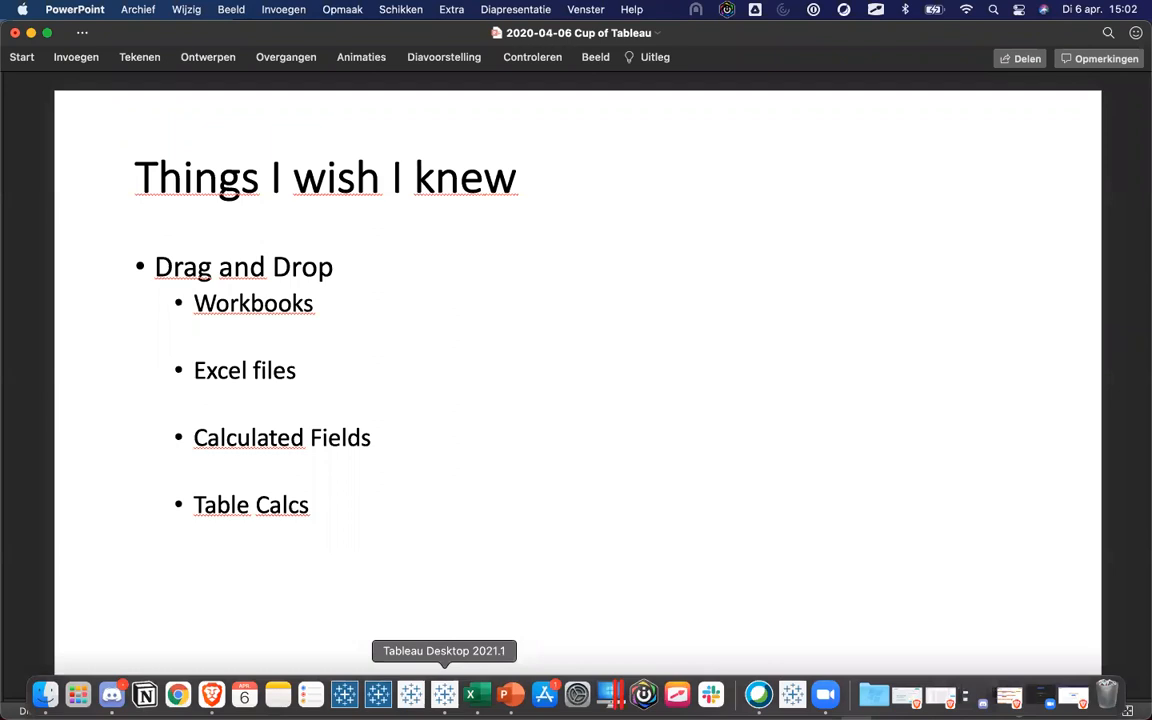
Switch from PowerPoint to Tableau Desktop's empty Book1 Sheet 1.
click(444, 693)
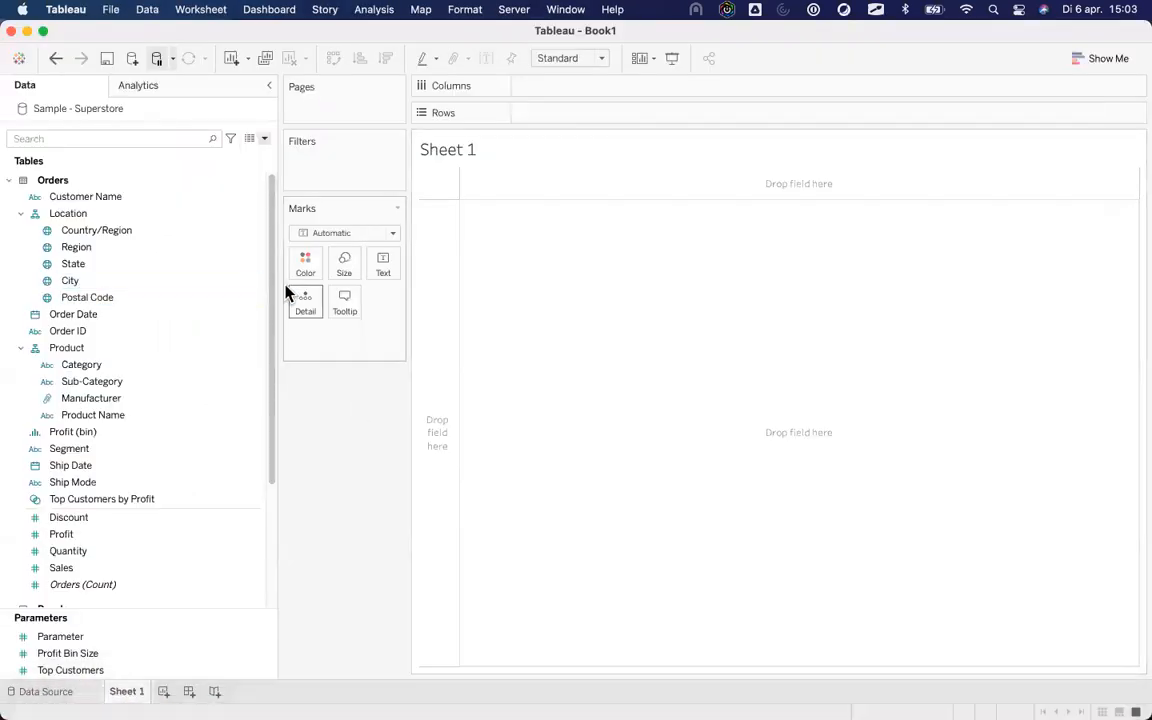
Narrow the Data pane, open SudsDataPrep27.twb from the Cup of Tableau folder, then close it.
drag(275, 284, 210, 284)
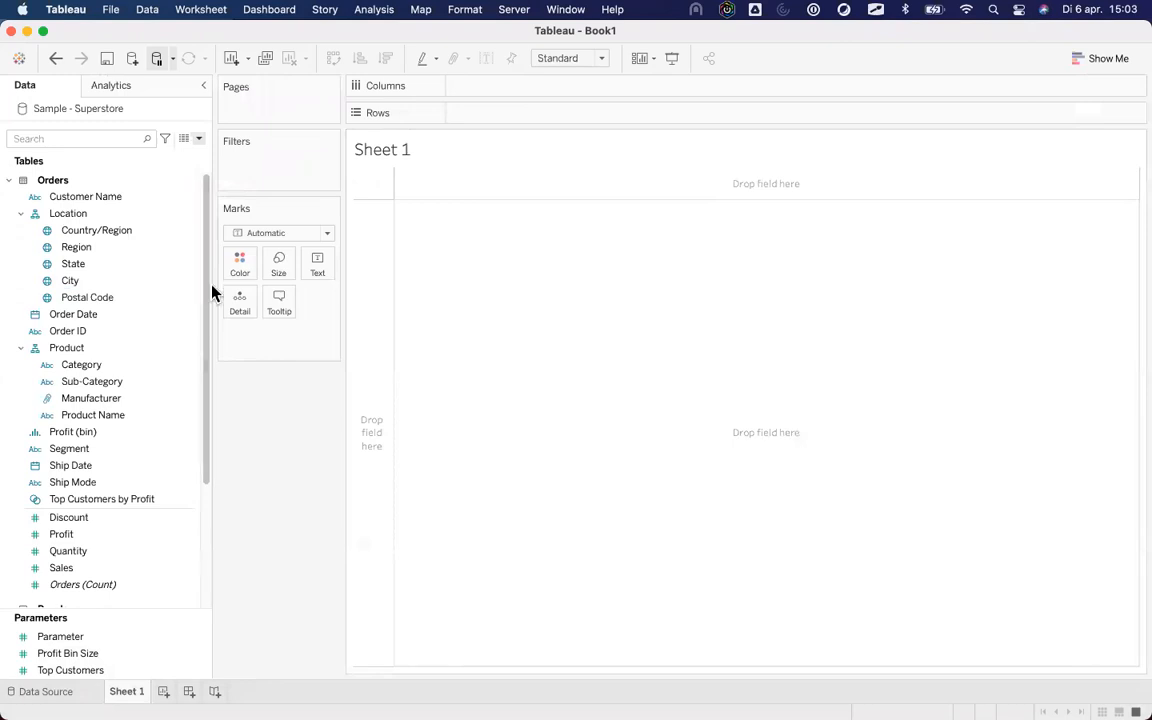
key(super+o)
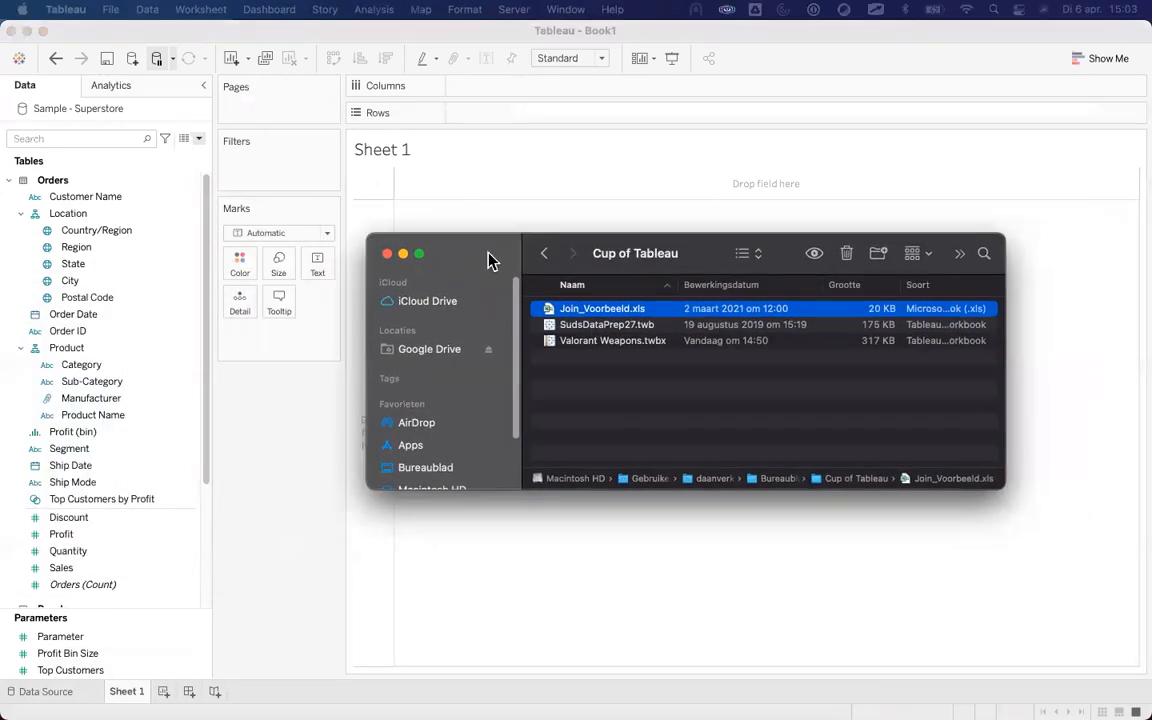
click(580, 324)
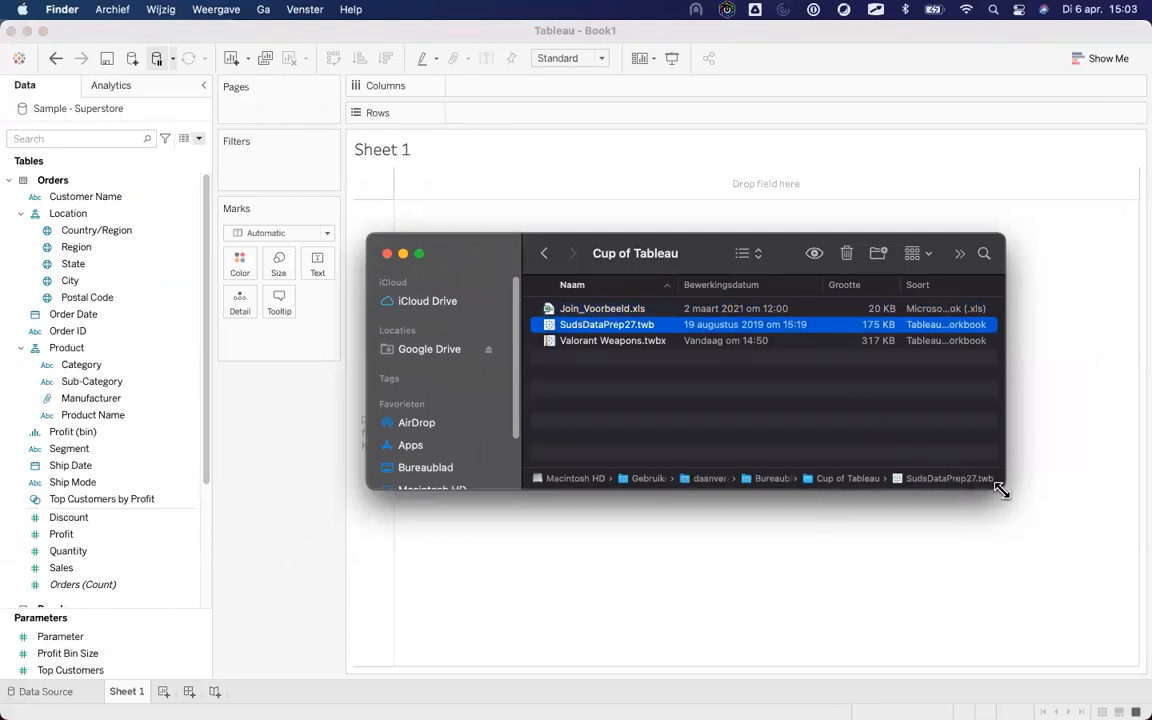
drag(992, 489, 1030, 539)
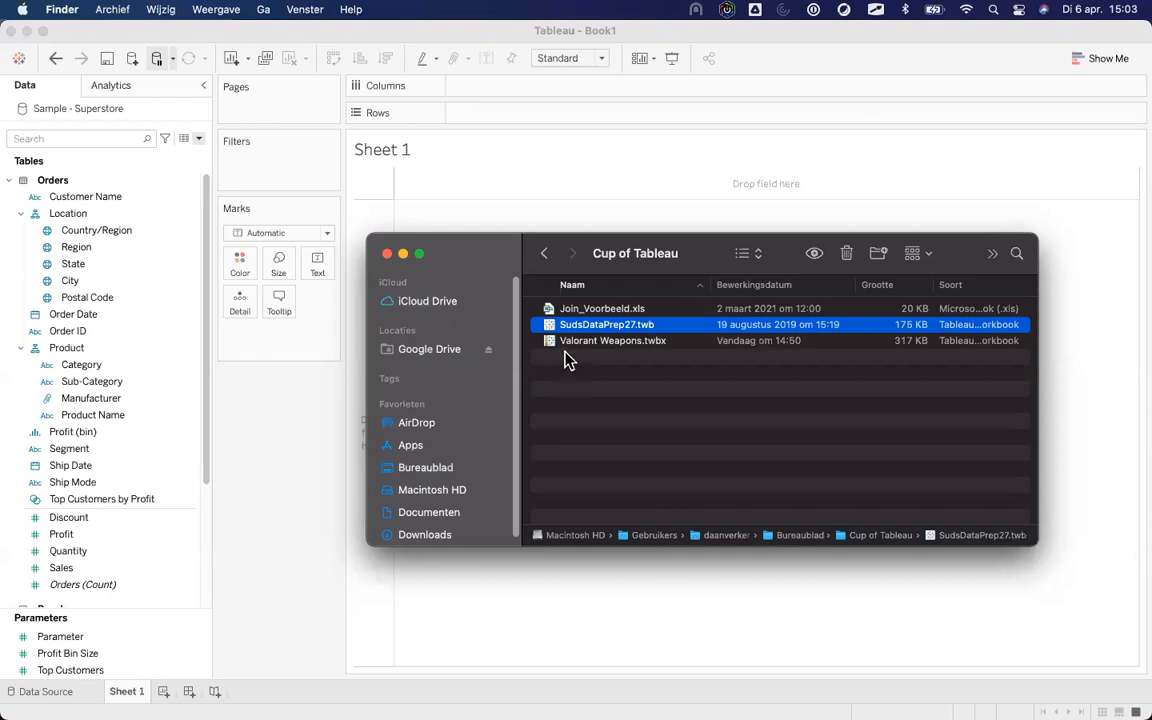
drag(566, 329, 581, 175)
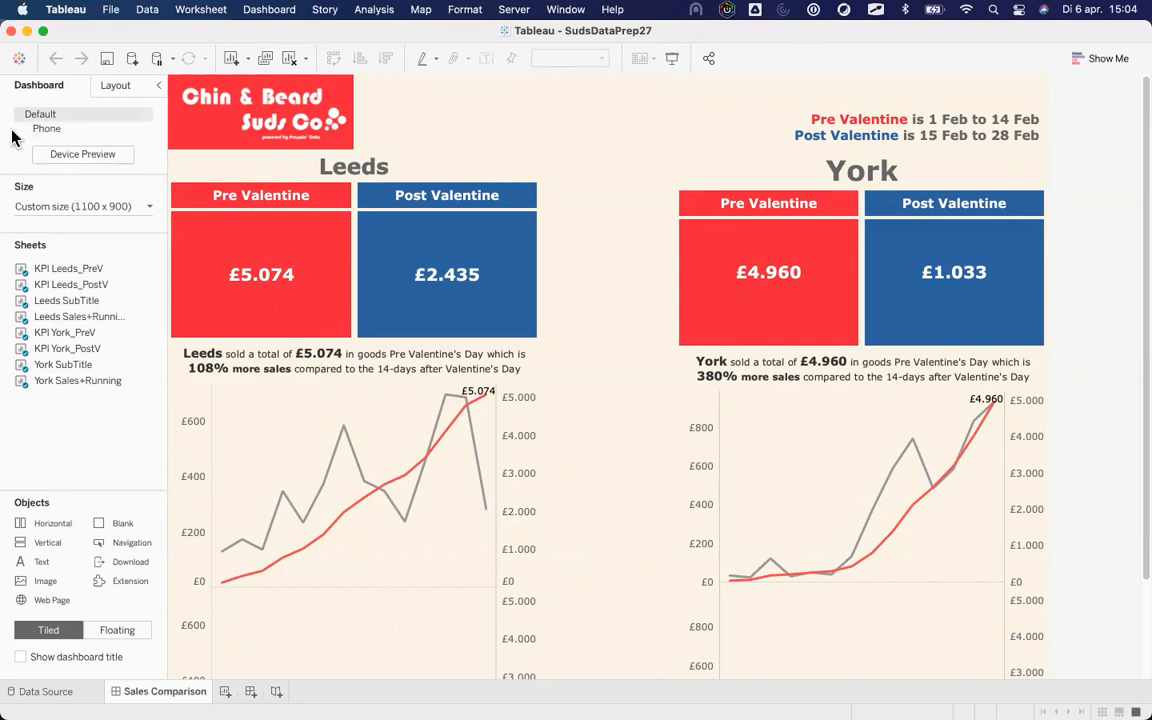
click(11, 31)
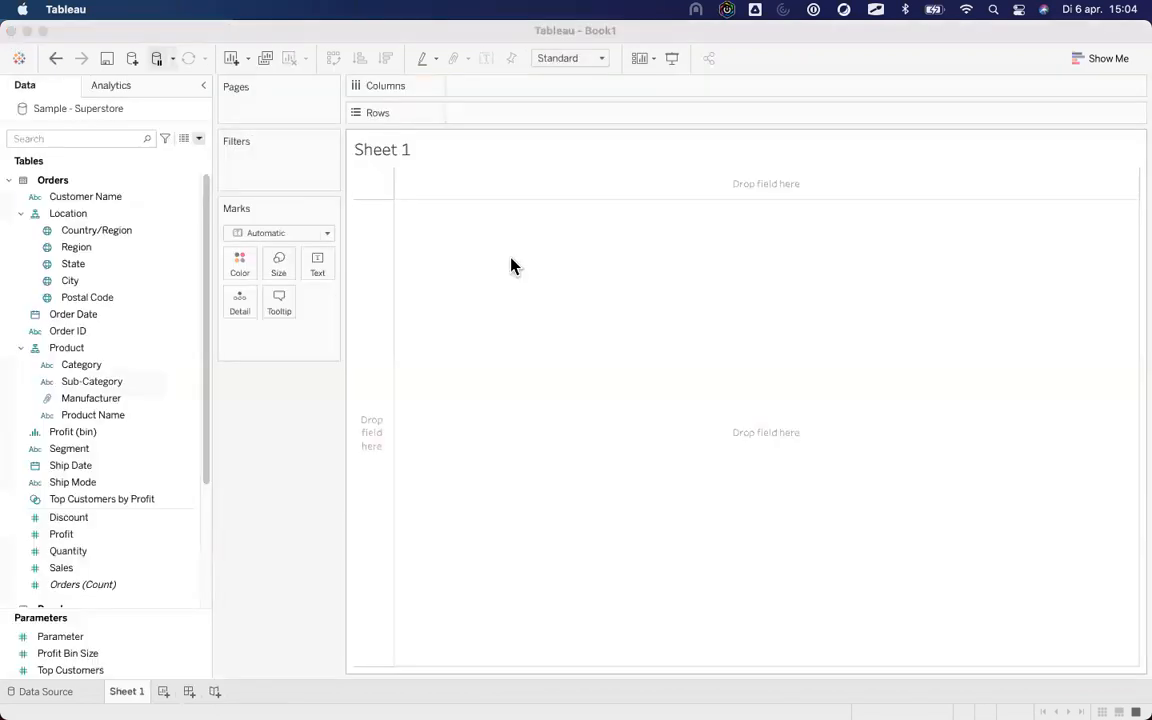
Connect Join_Voorbeeld.xls by dropping it from the Cup of Tableau folder onto Tableau.
mouse_move(211, 694)
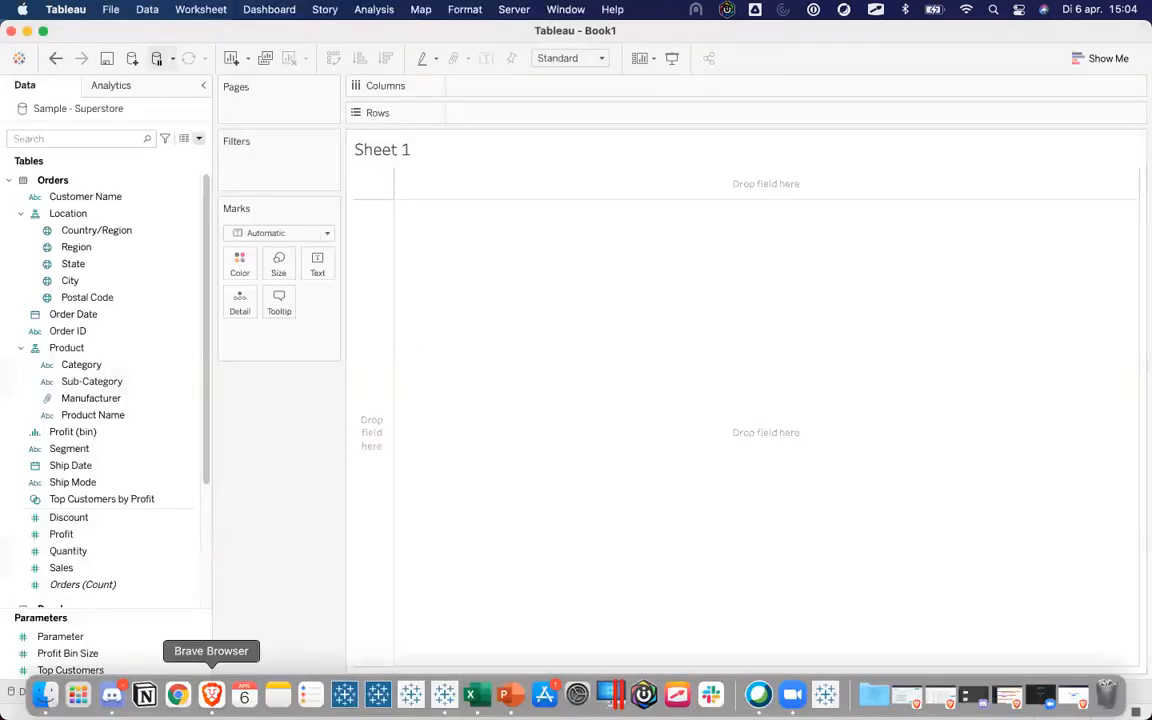
click(46, 694)
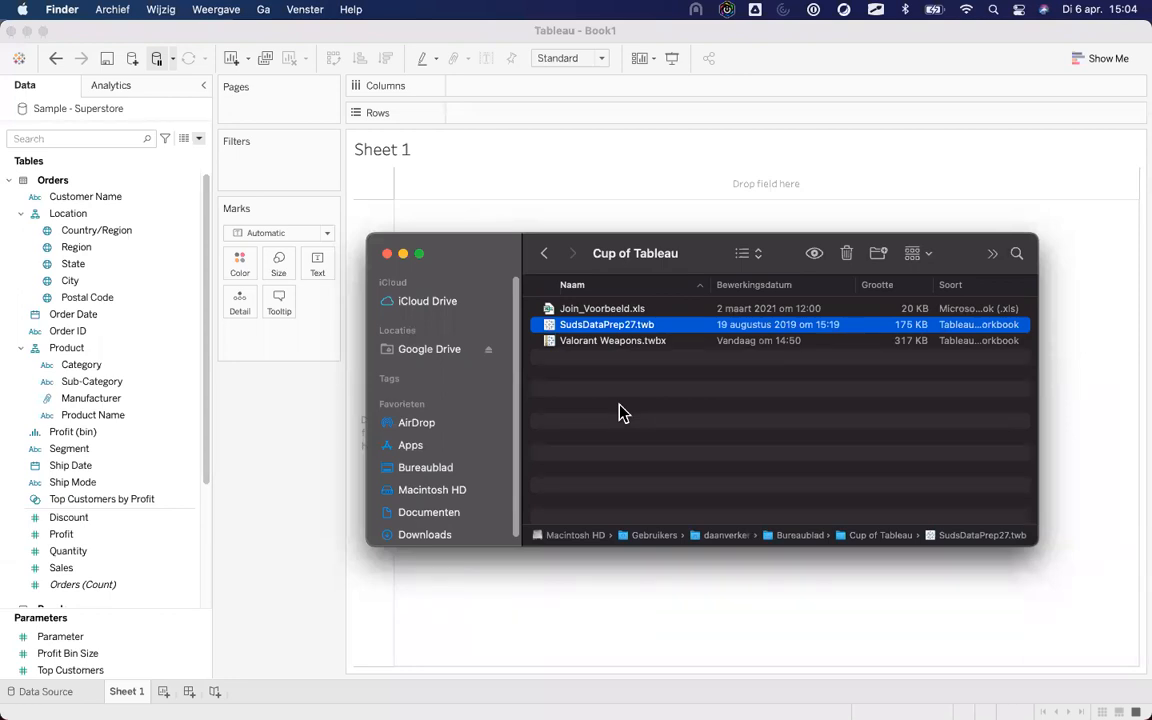
click(577, 311)
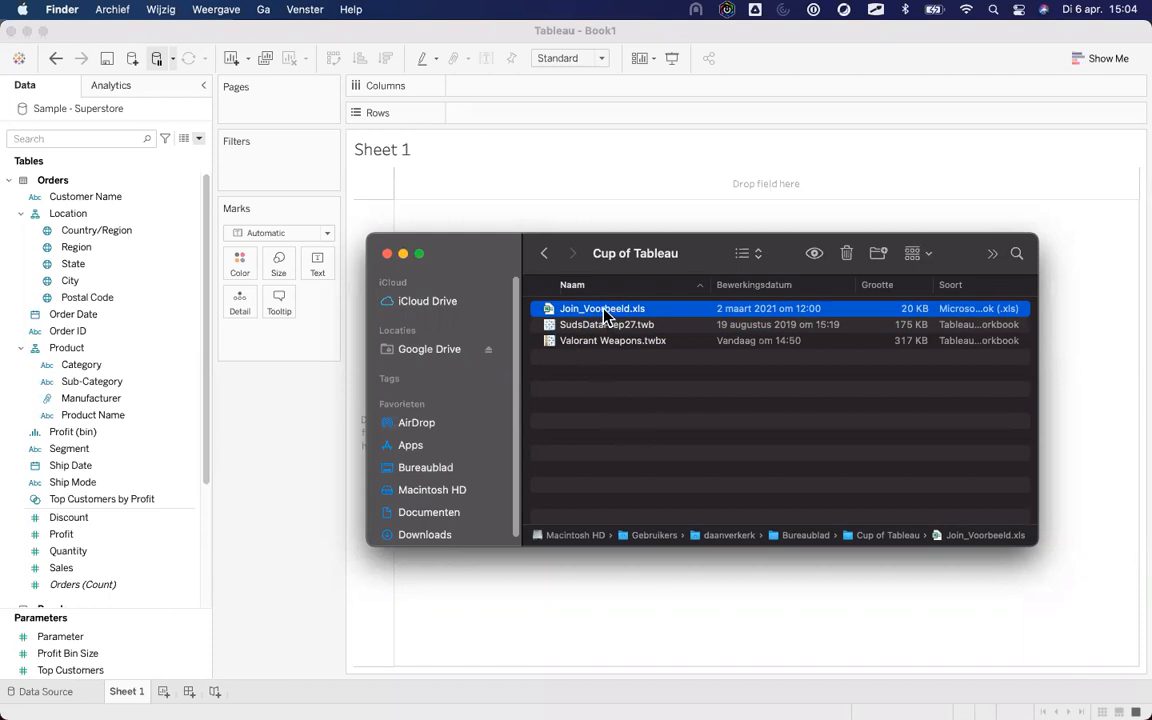
drag(603, 313, 468, 186)
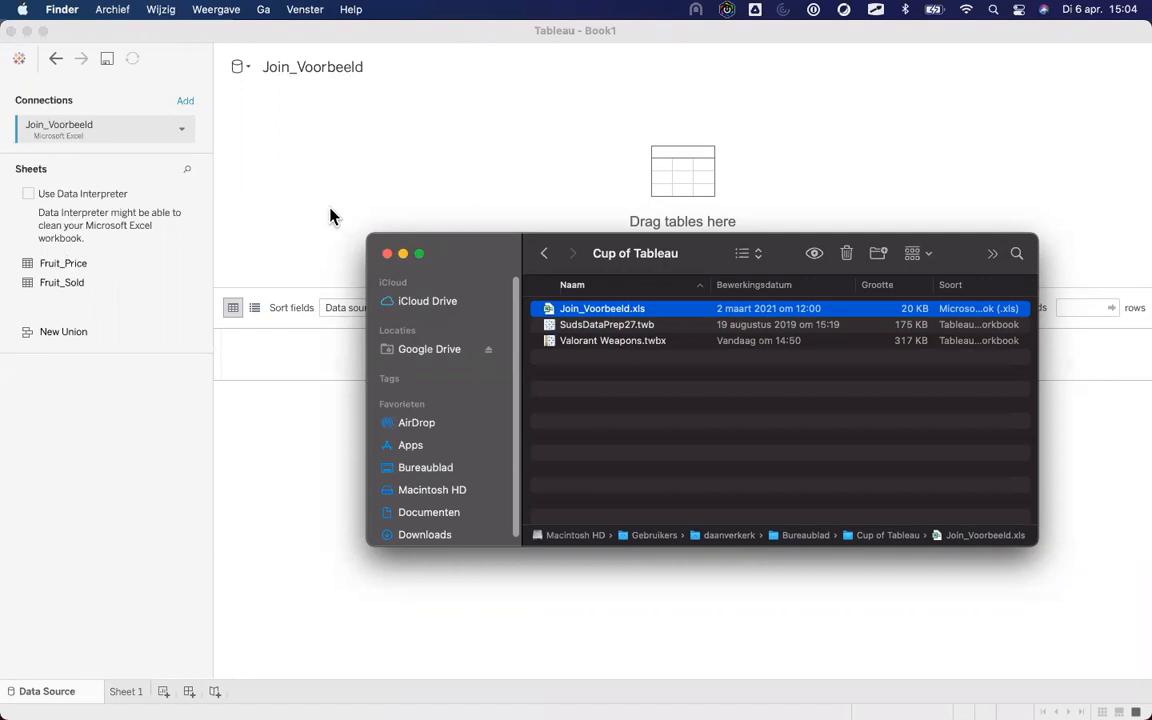
click(122, 692)
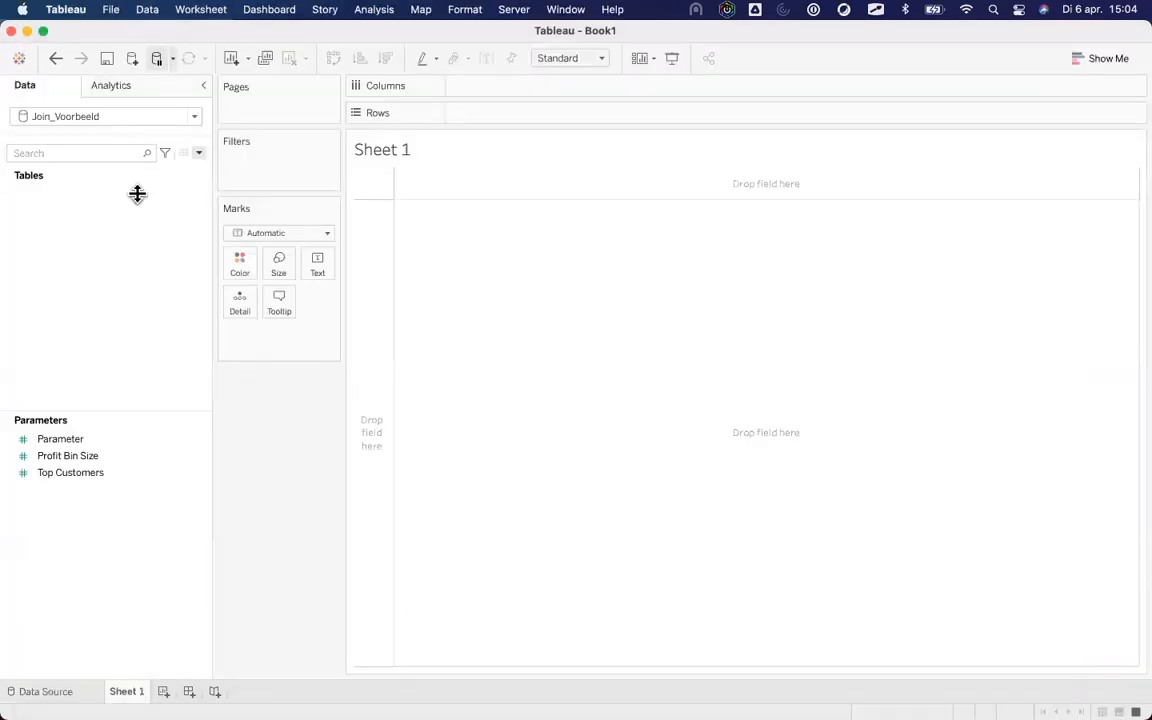
Remove the Join_Voorbeeld data source and connect Join_Voorbeeld.xls again.
right_click(97, 114)
click(159, 239)
mouse_move(78, 714)
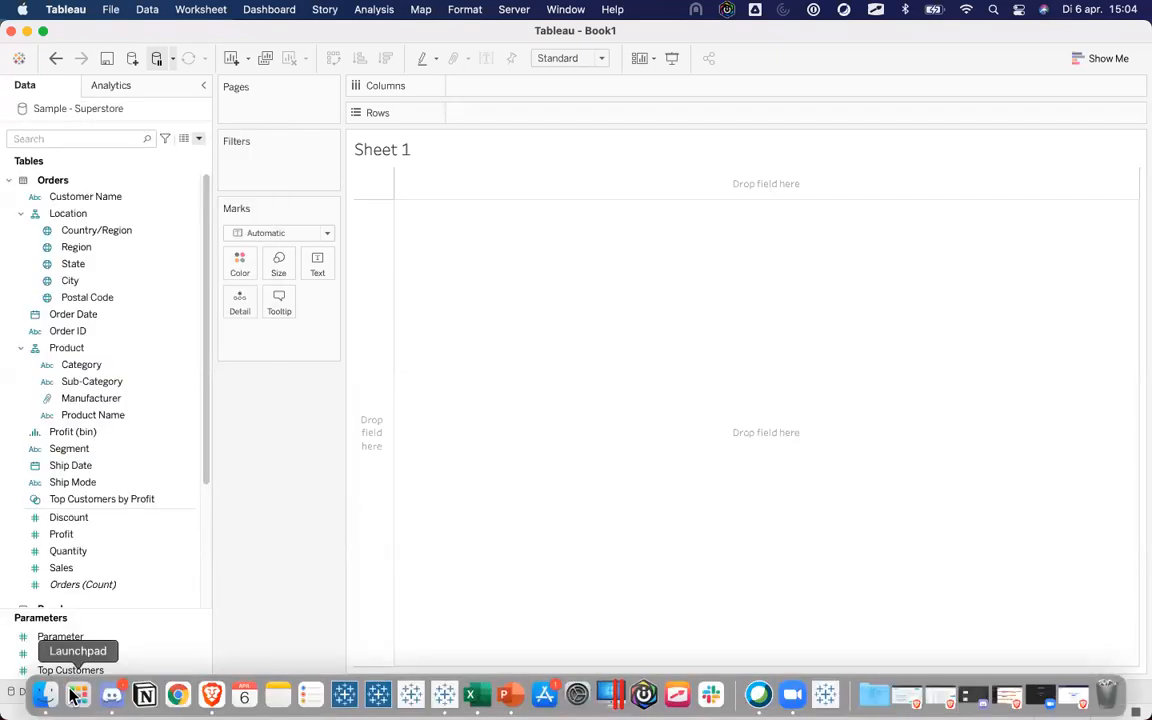
click(50, 696)
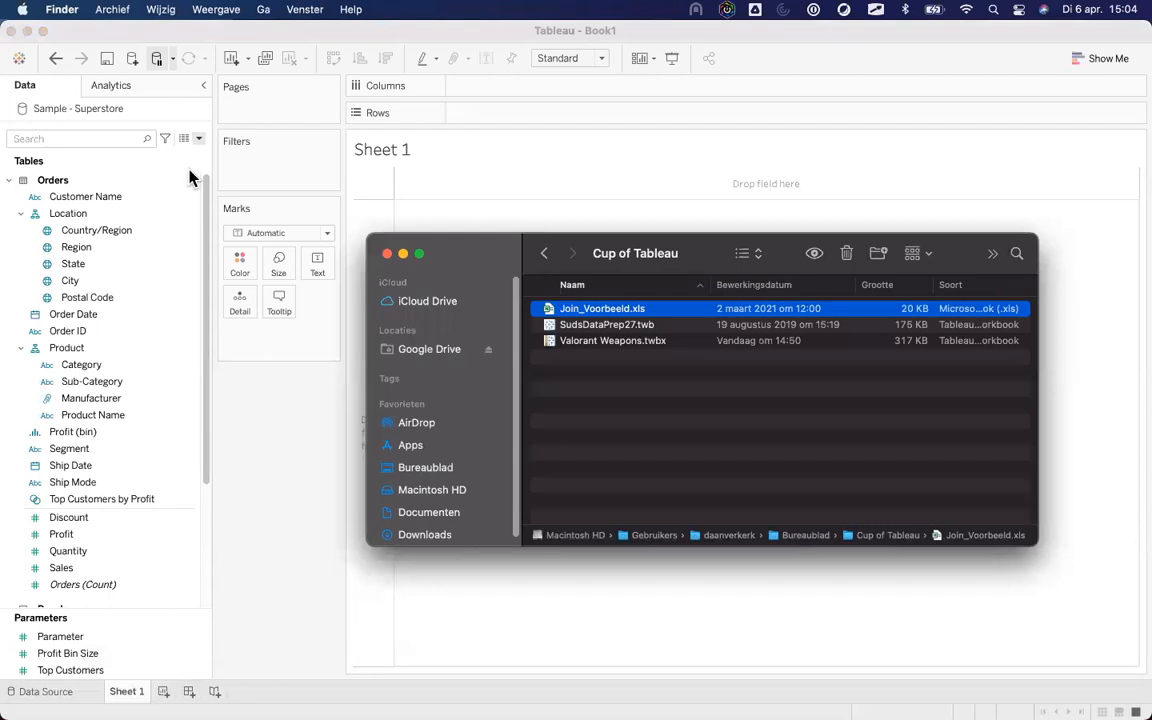
drag(620, 318, 373, 167)
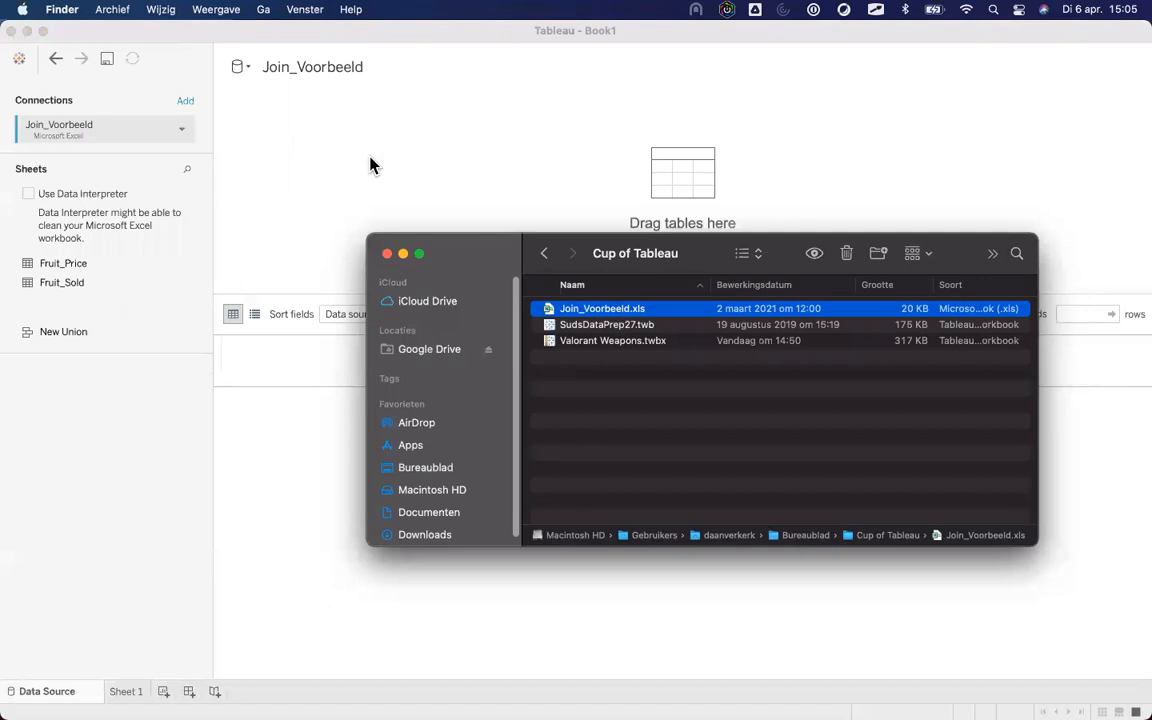
click(127, 691)
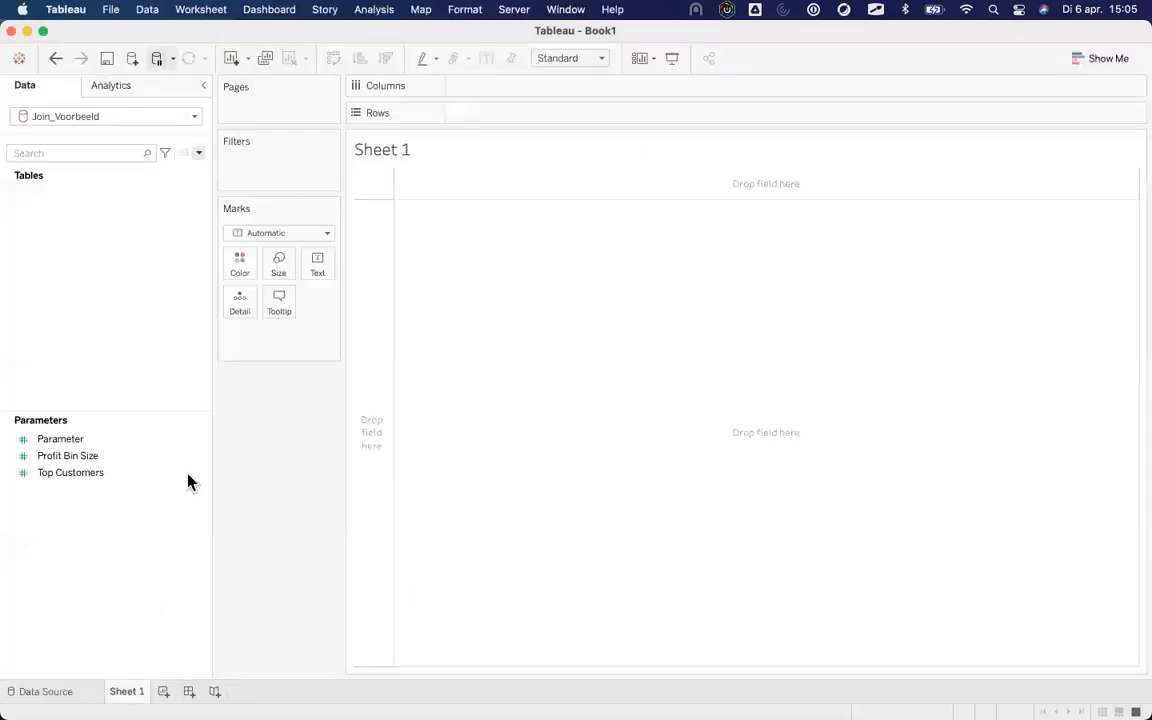
Add the Fruit_Price table to the Join_Voorbeeld data source.
click(70, 690)
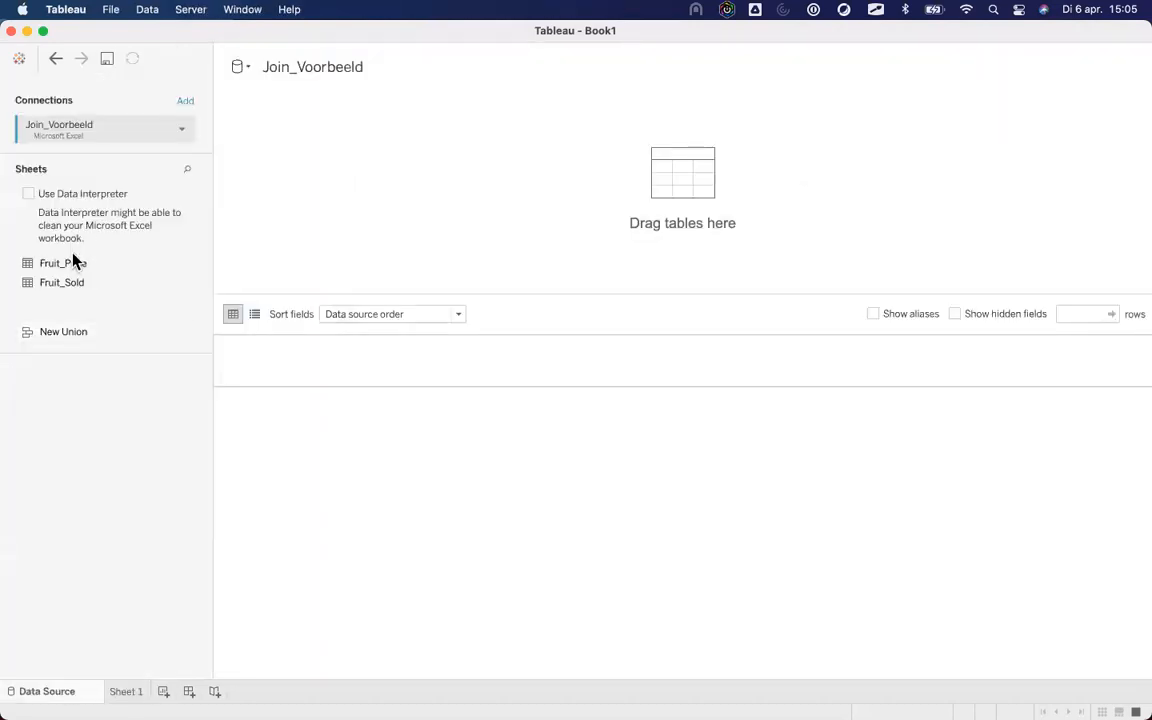
drag(70, 270, 548, 200)
click(139, 693)
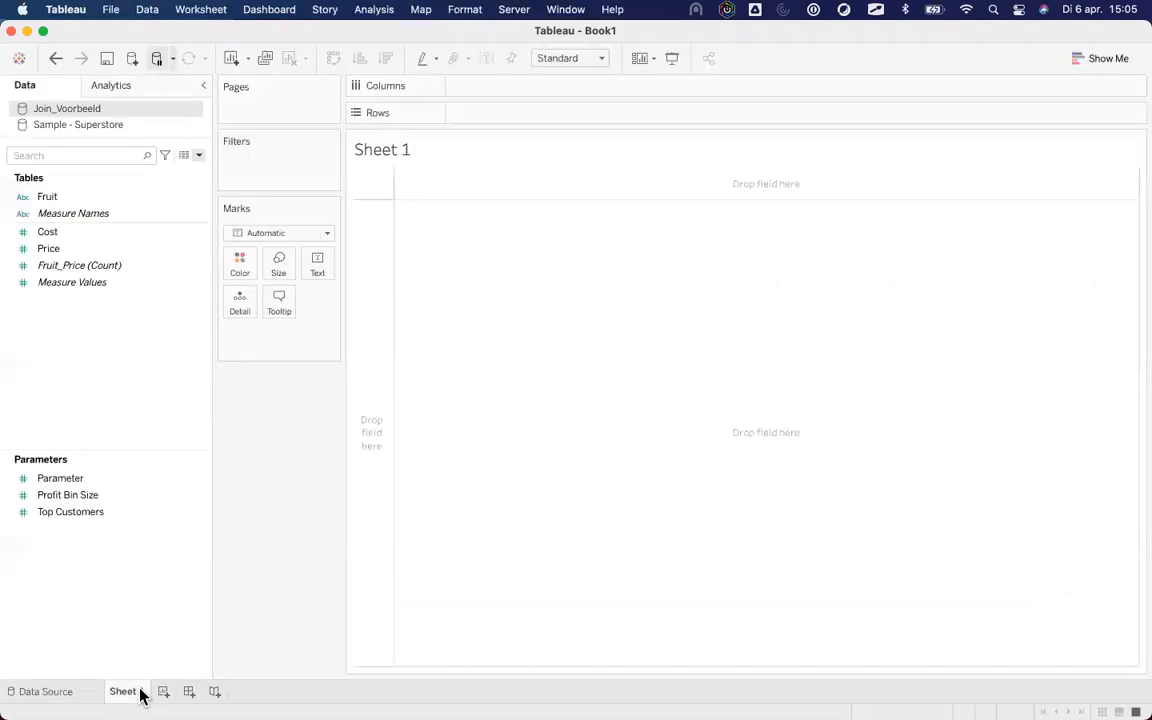
Switch to Sample - Superstore and start a new calculated field.
click(100, 123)
click(108, 231)
click(107, 219)
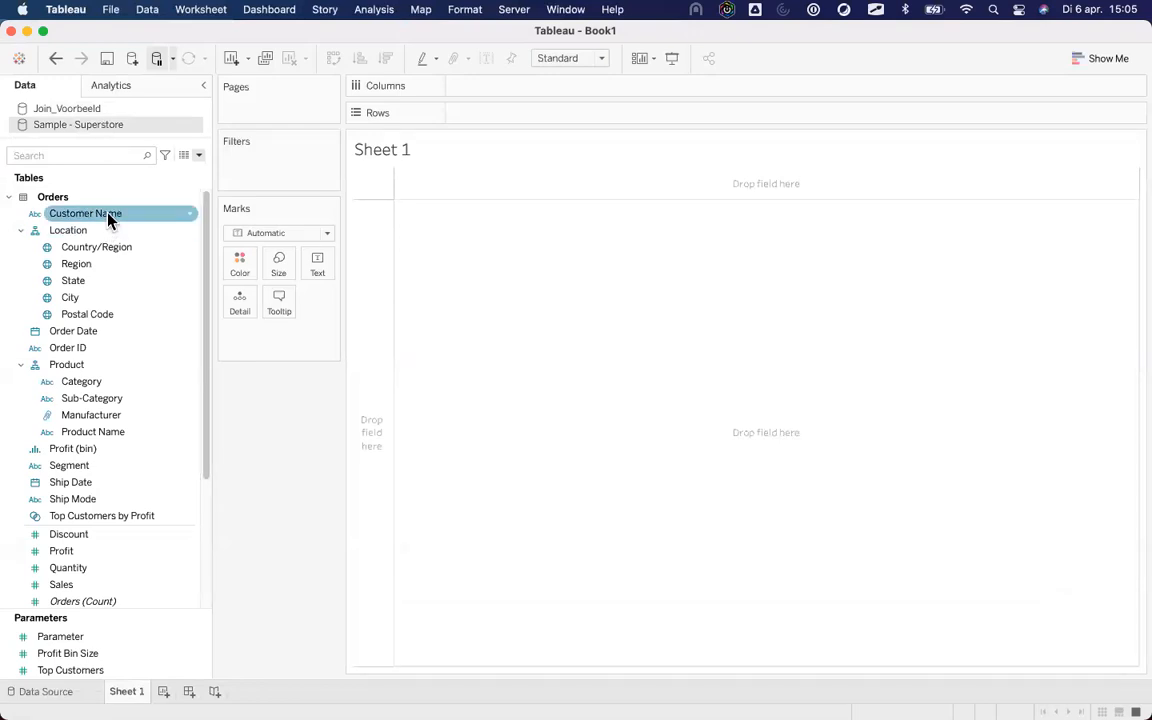
click(199, 157)
click(181, 176)
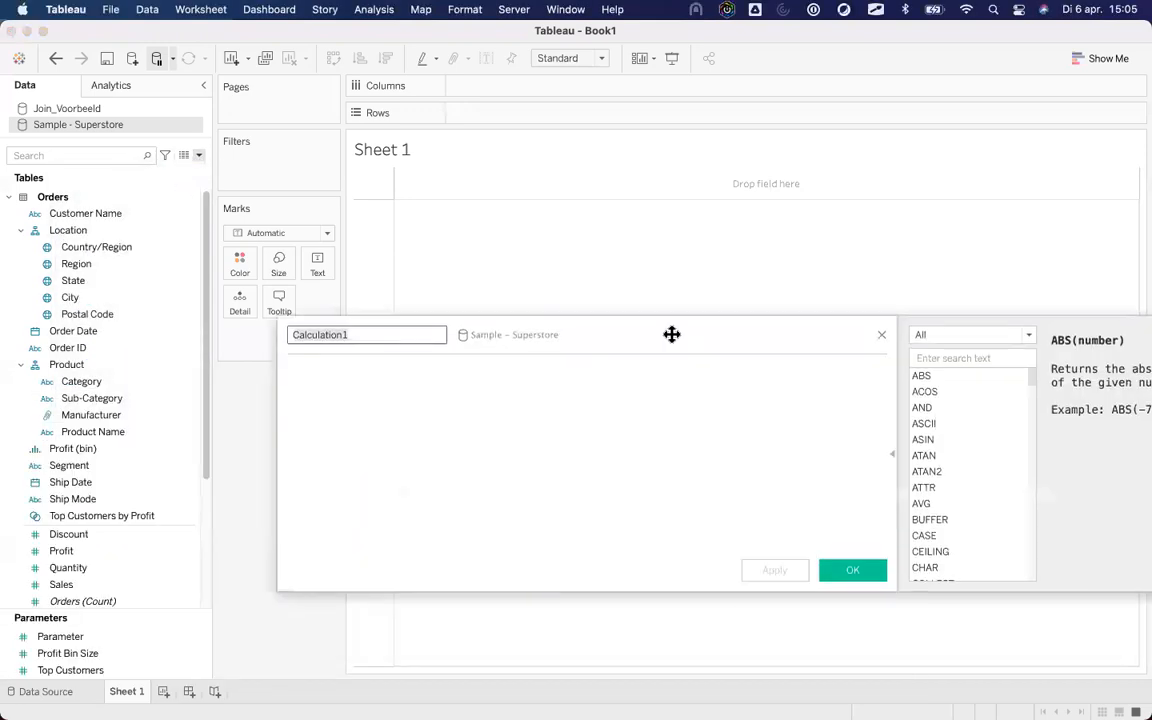
Name the calculated field 'Name my Field' and insert Profit into its formula.
drag(671, 334, 558, 257)
text(N)
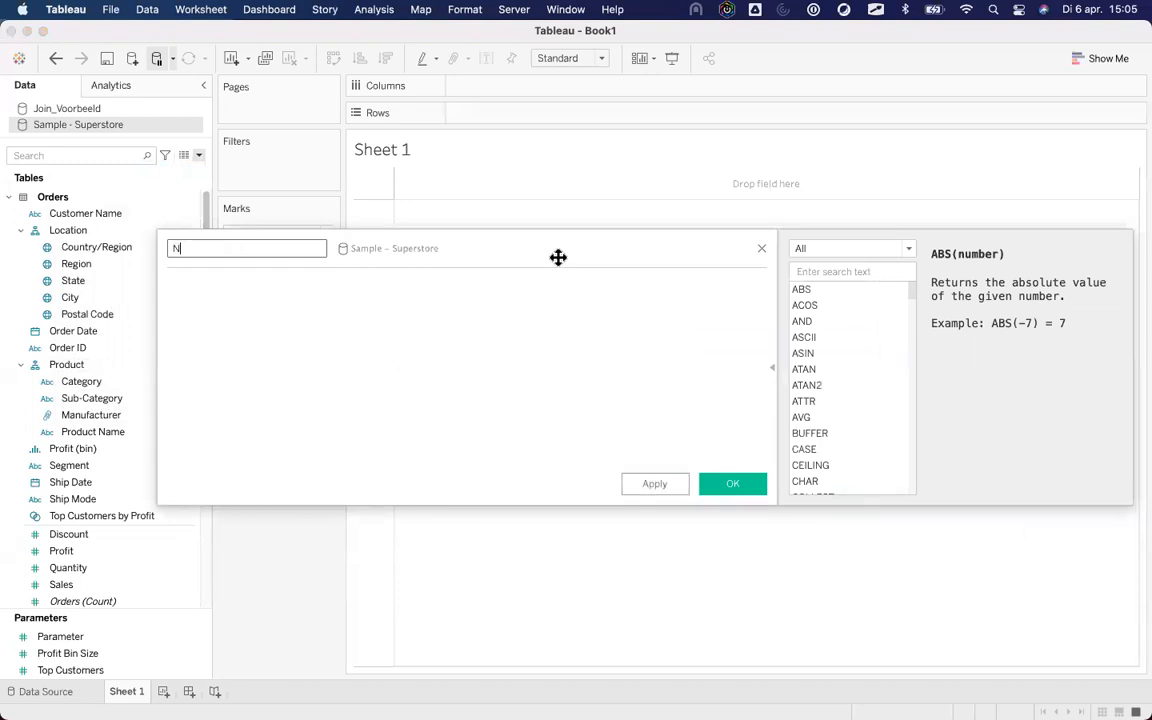
text(ame my Field)
key(Tab)
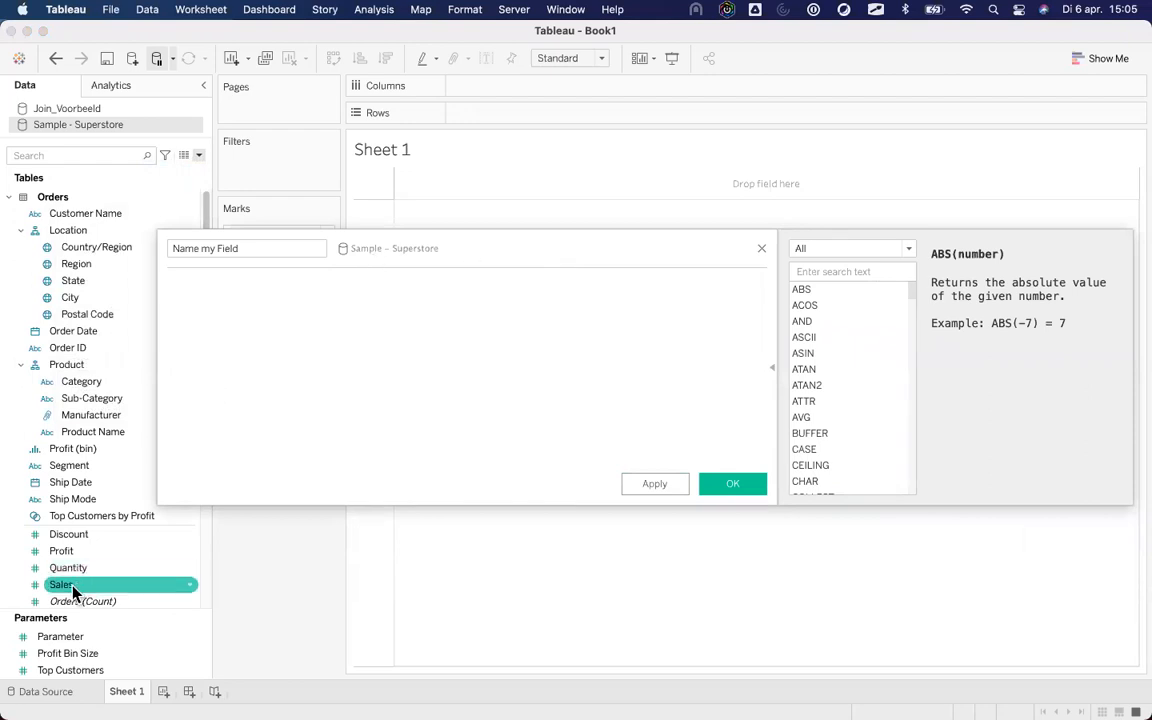
drag(62, 552, 308, 355)
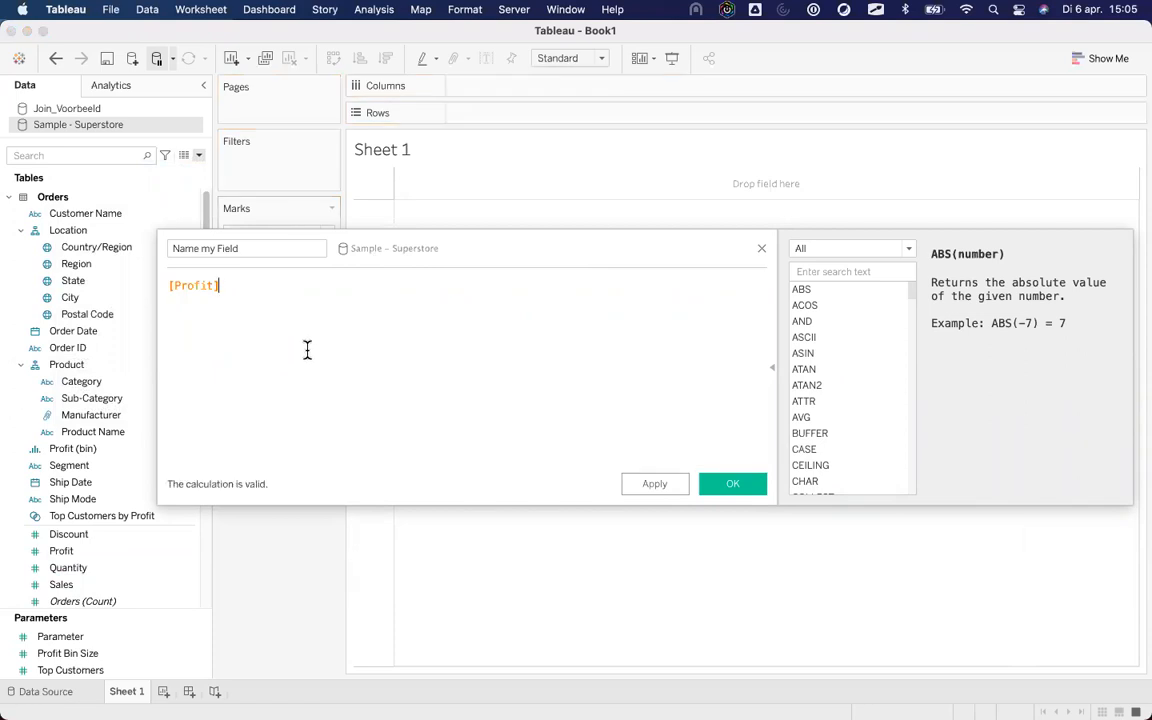
Complete the formula as SUM([Profit])/SUM([Sales]) and close the editor.
key(super+Left)
text(SUM()
key(super+Right)
text()/SUM()
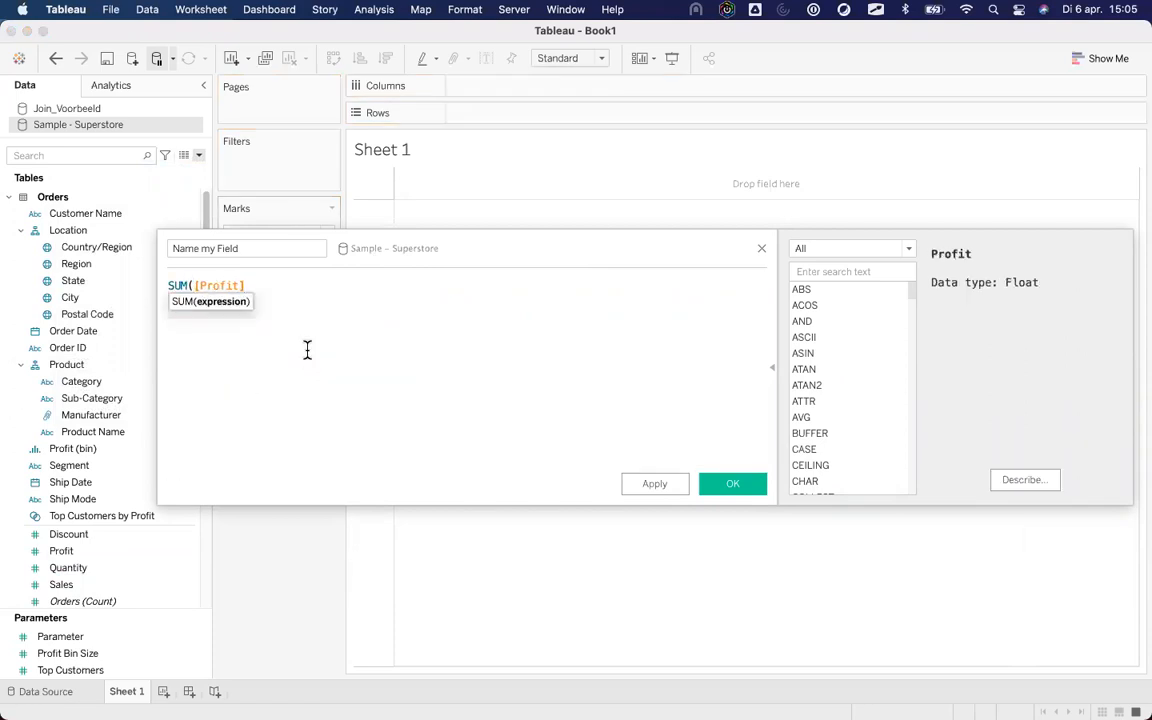
right_click(307, 350)
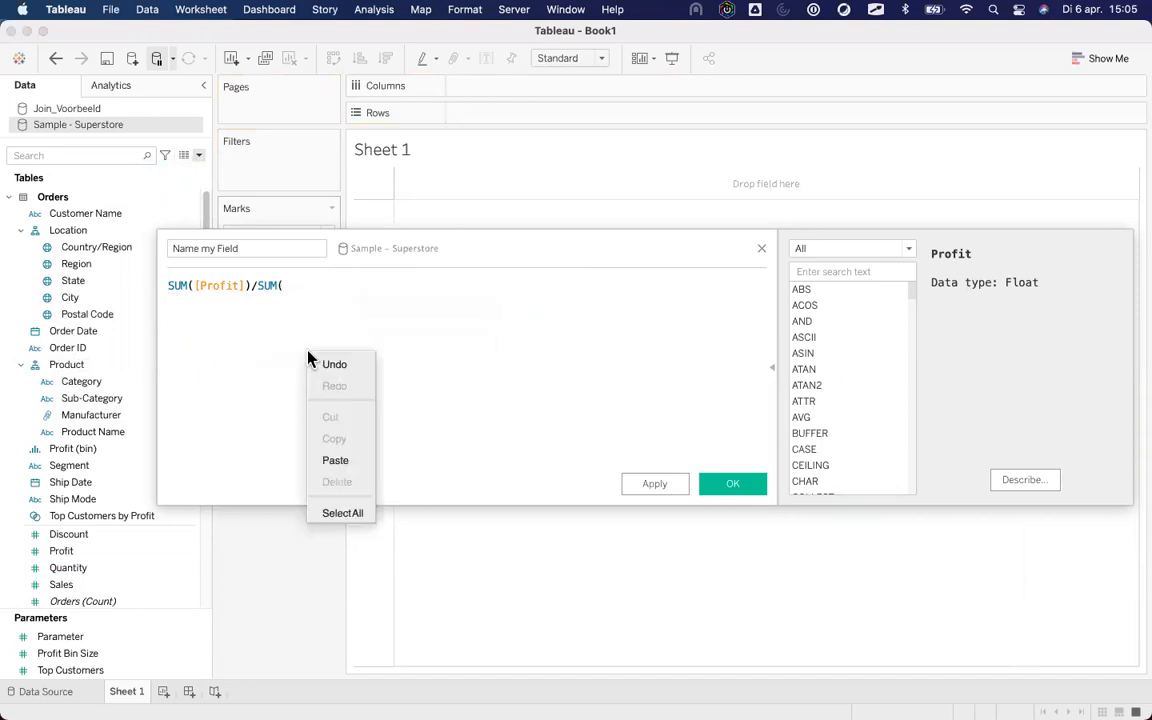
click(326, 278)
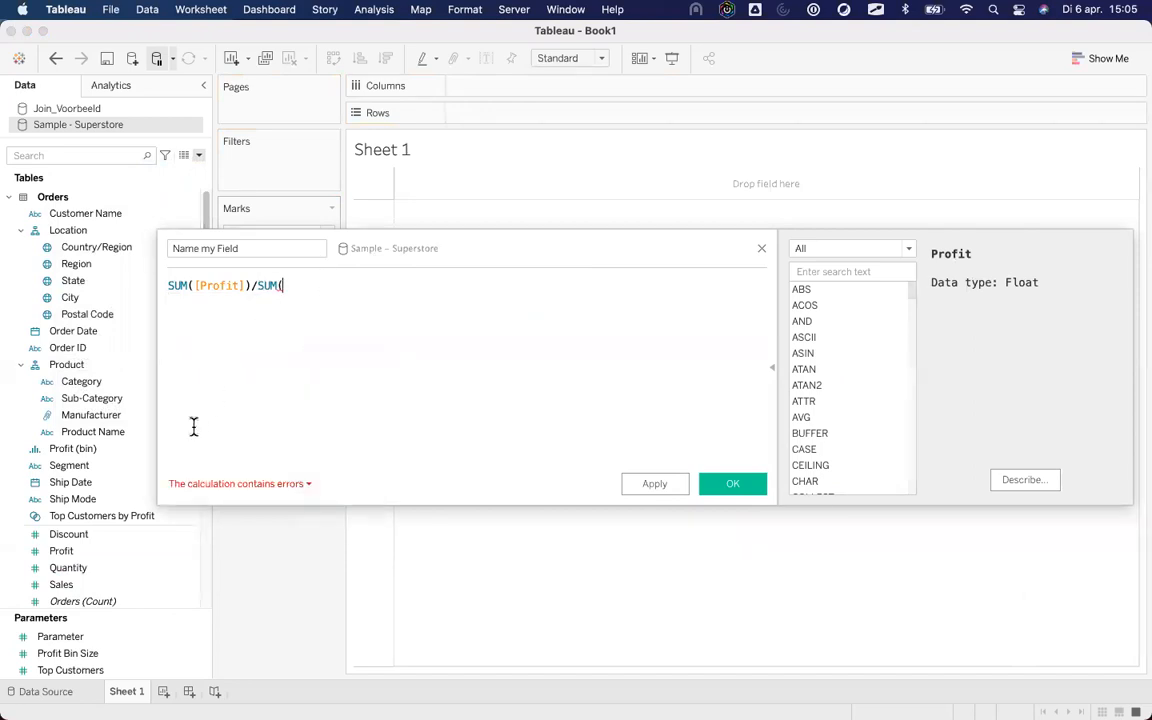
drag(61, 584, 387, 316)
text())
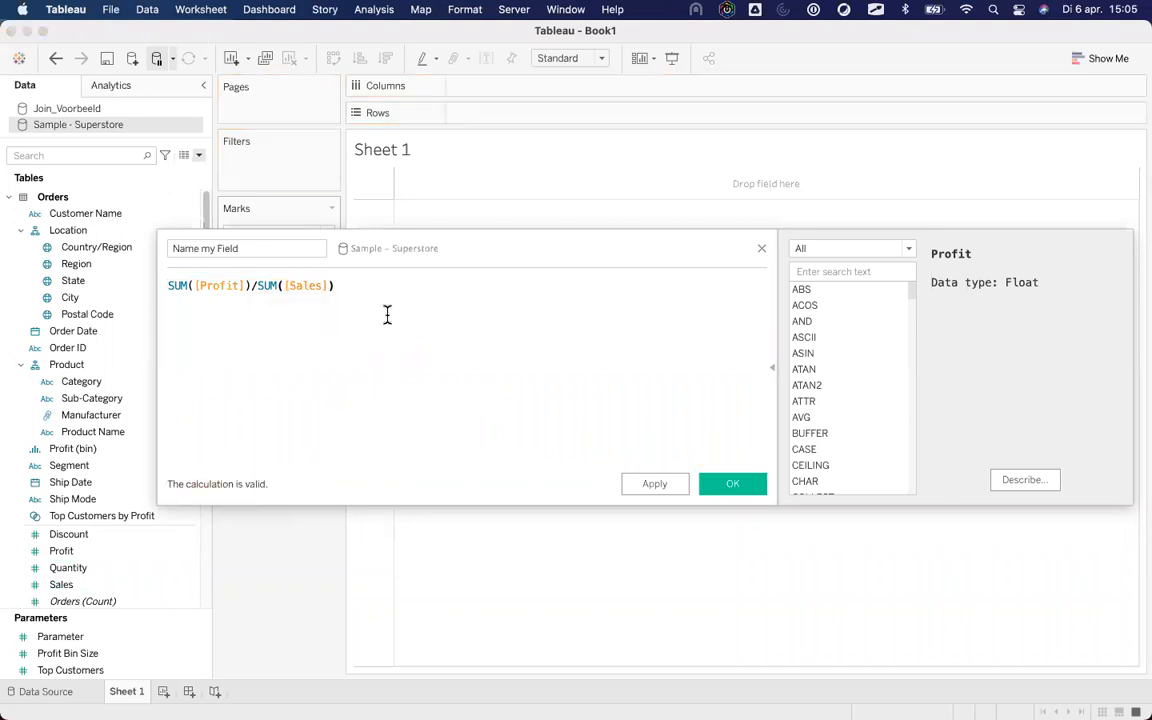
click(761, 249)
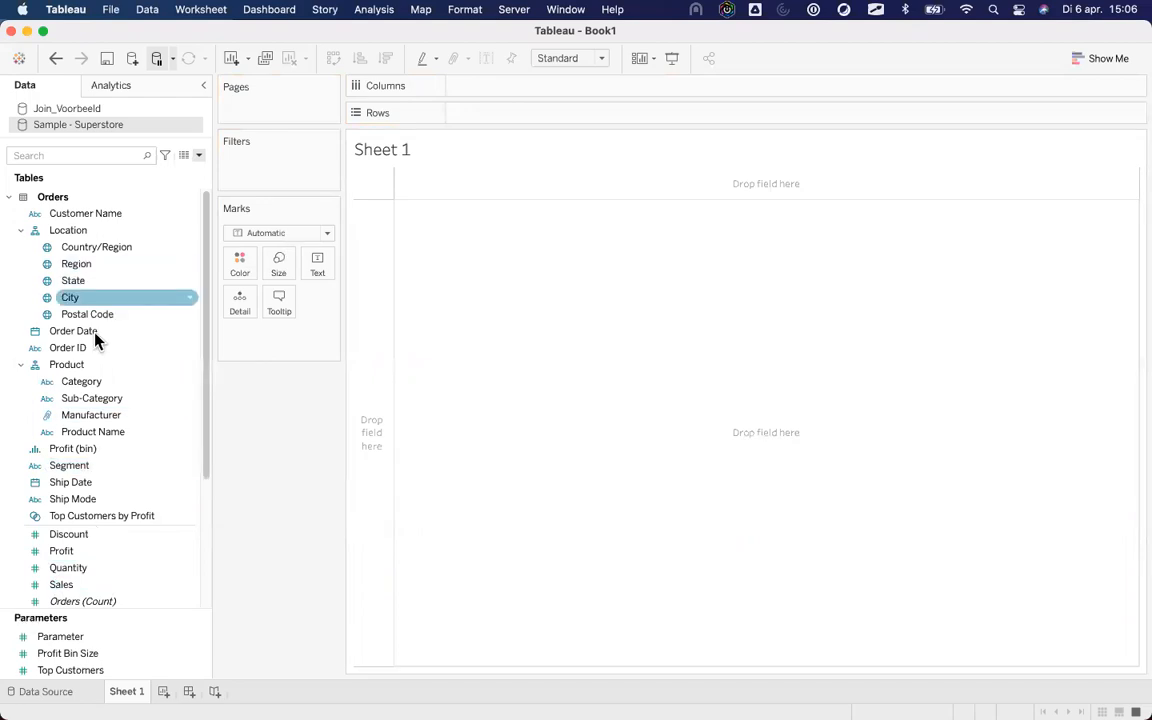
Chart Sales by Category as horizontal bars and make SUM(Sales) a Running Total.
drag(90, 287, 290, 333)
drag(84, 589, 505, 92)
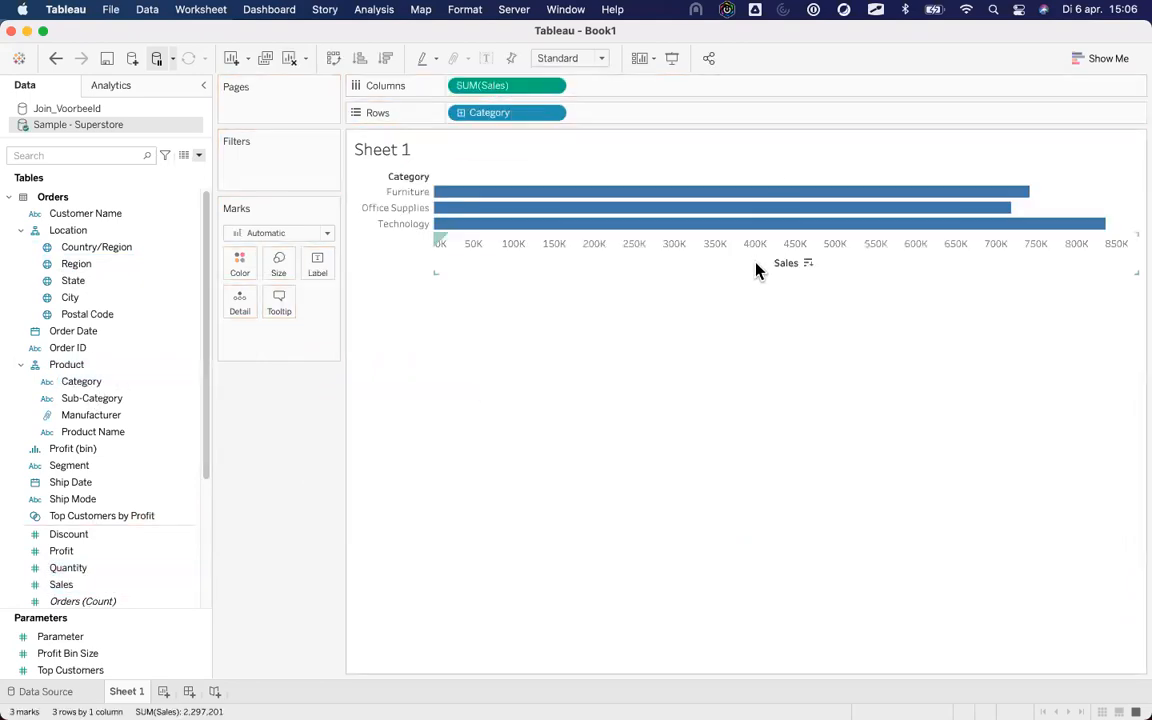
right_click(530, 85)
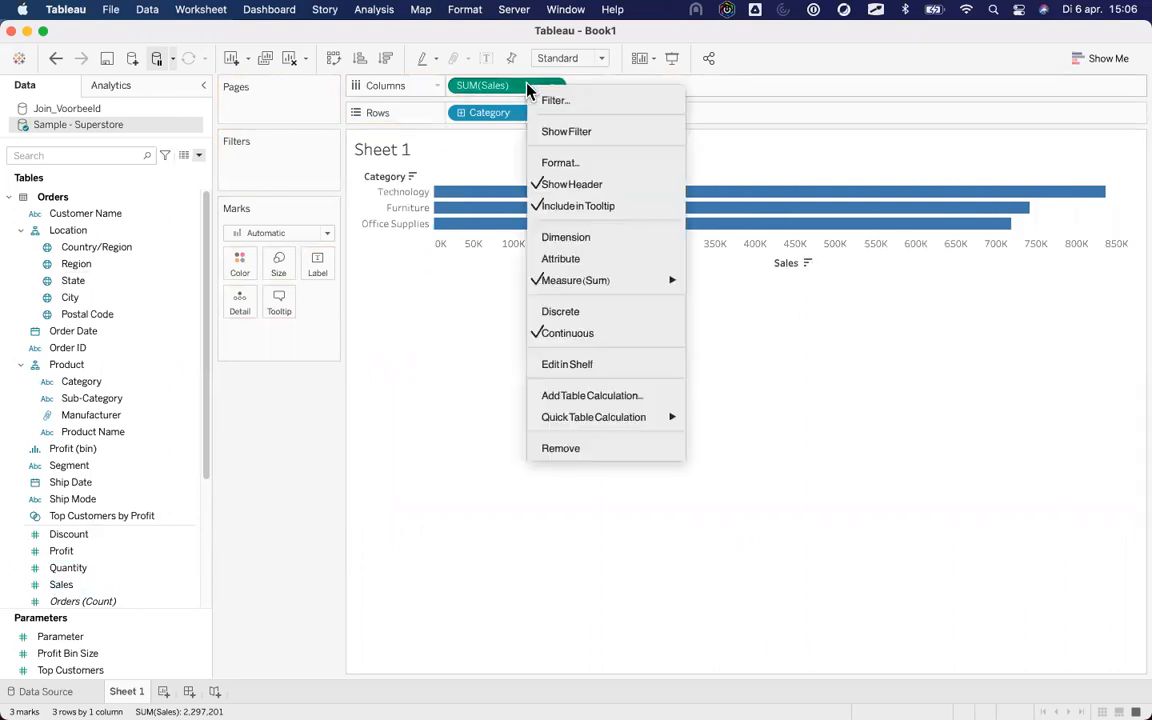
mouse_move(600, 417)
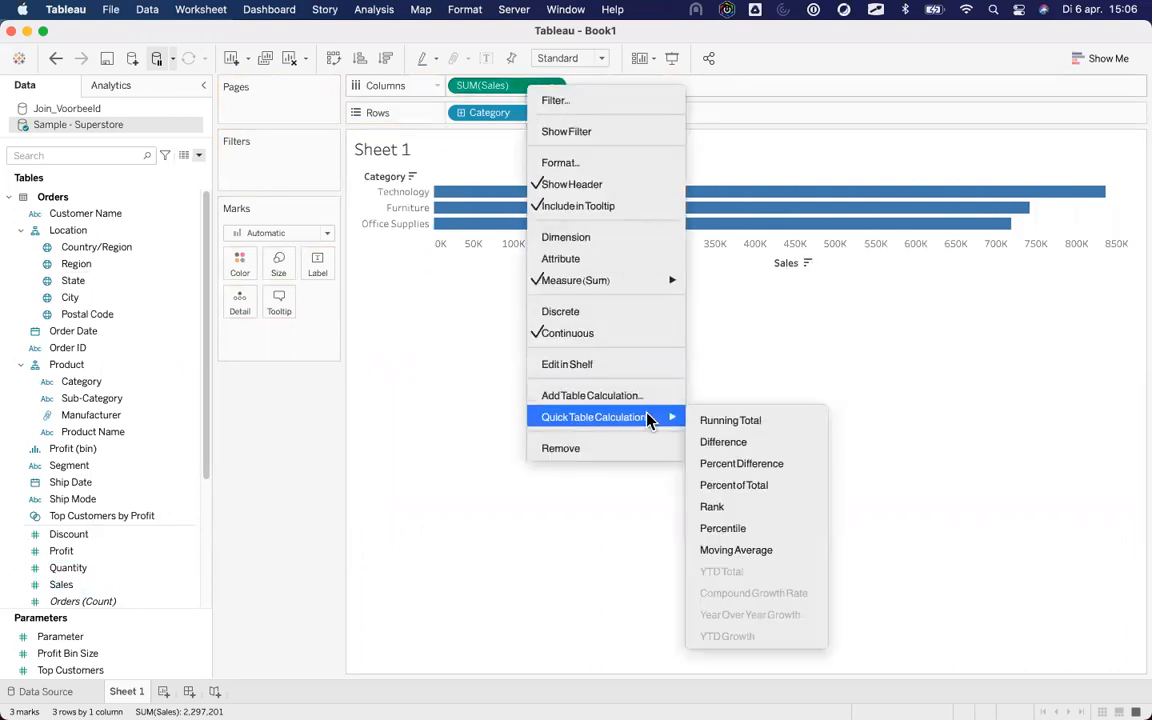
click(738, 424)
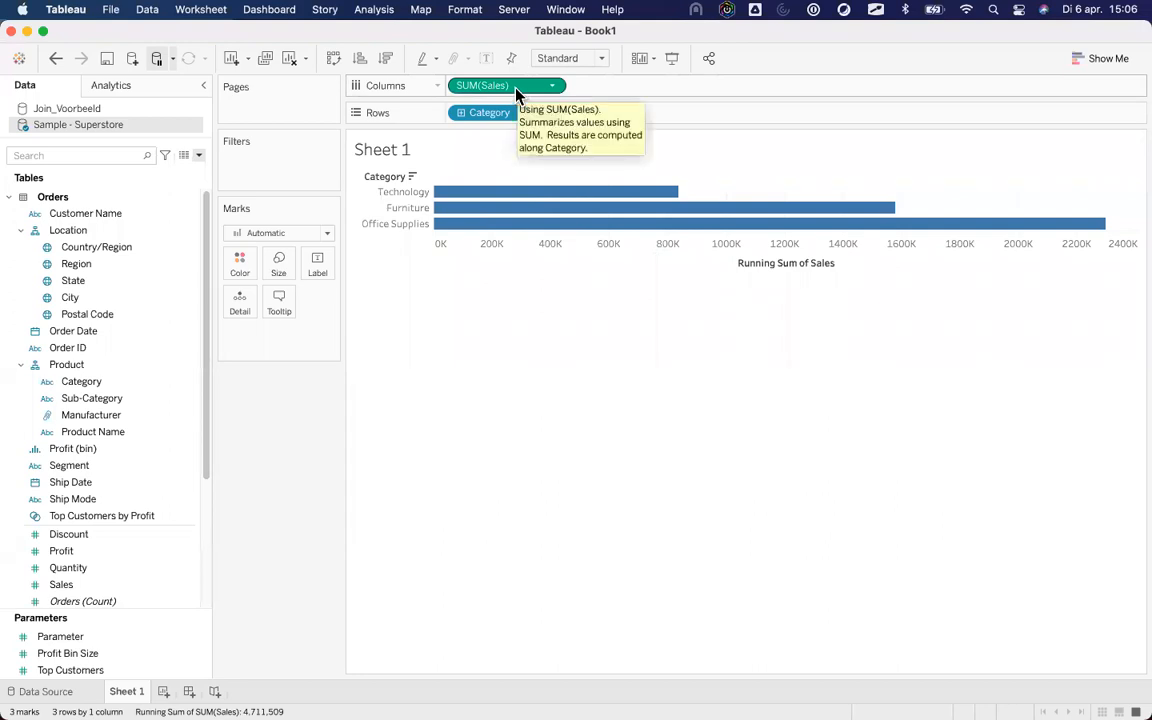
Save the running total as field 'Table Calc - Running Total' and check its RUNNING_SUM formula.
drag(518, 93, 110, 575)
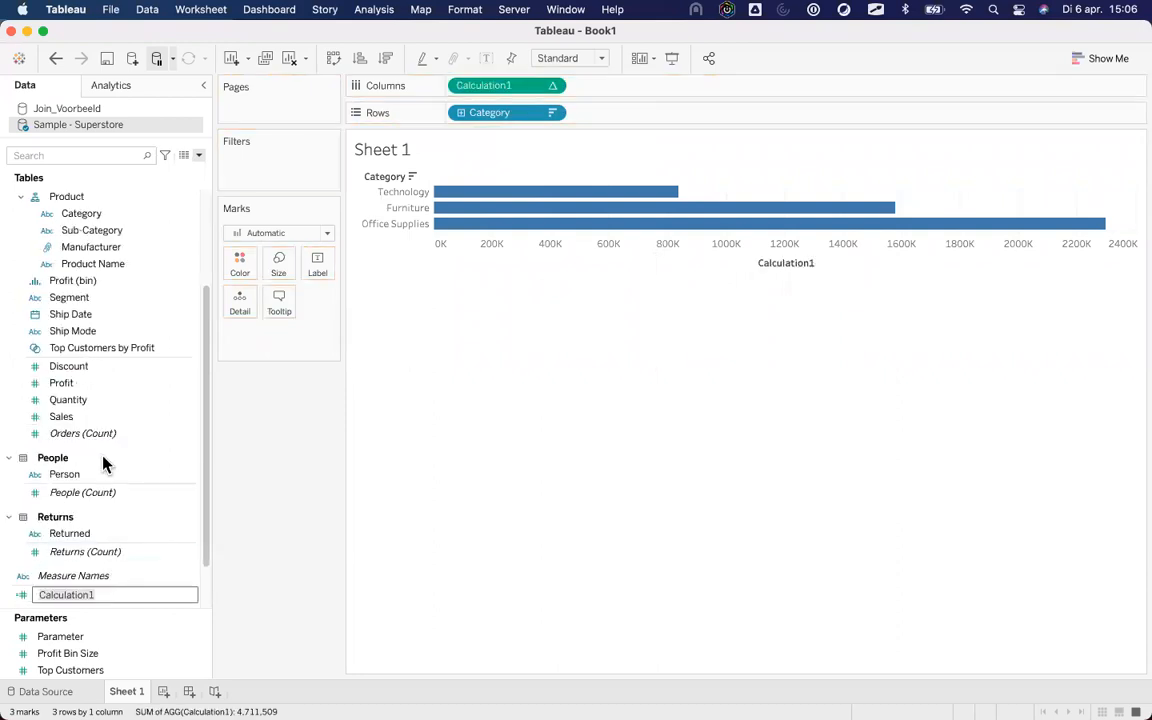
text(Tzble V)
key(BackSpace)
key(BackSpace)
key(BackSpace)
key(BackSpace)
key(BackSpace)
key(BackSpace)
text(able Calc - Running Total)
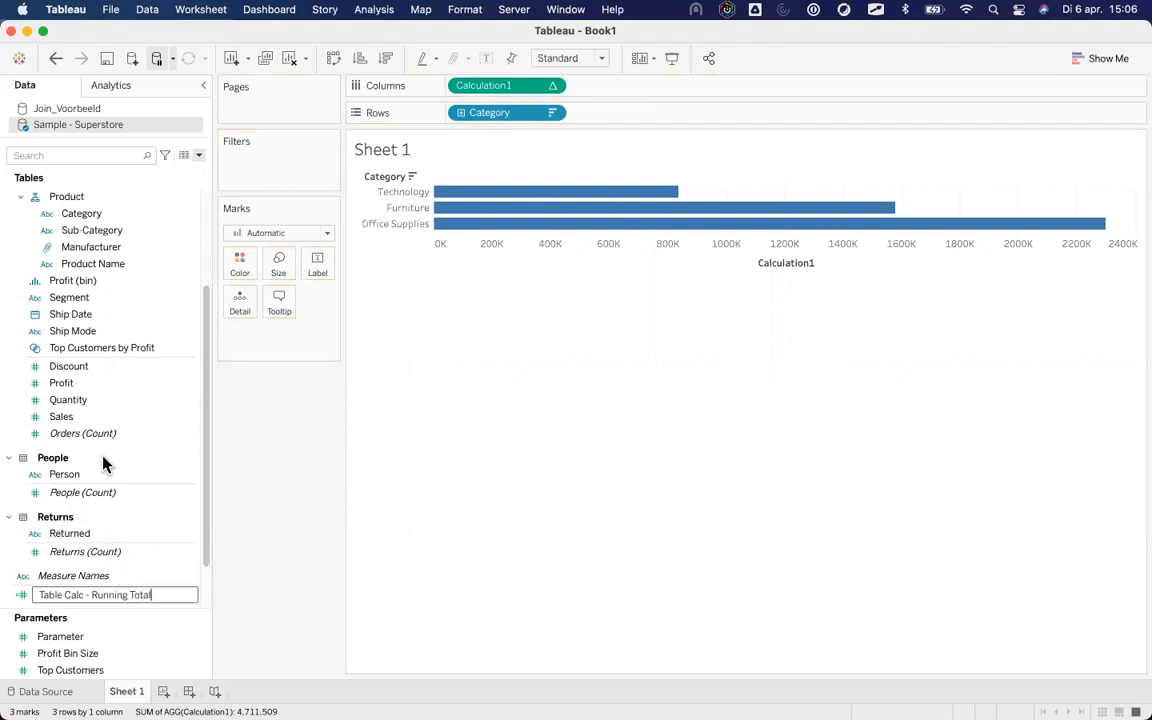
key(Return)
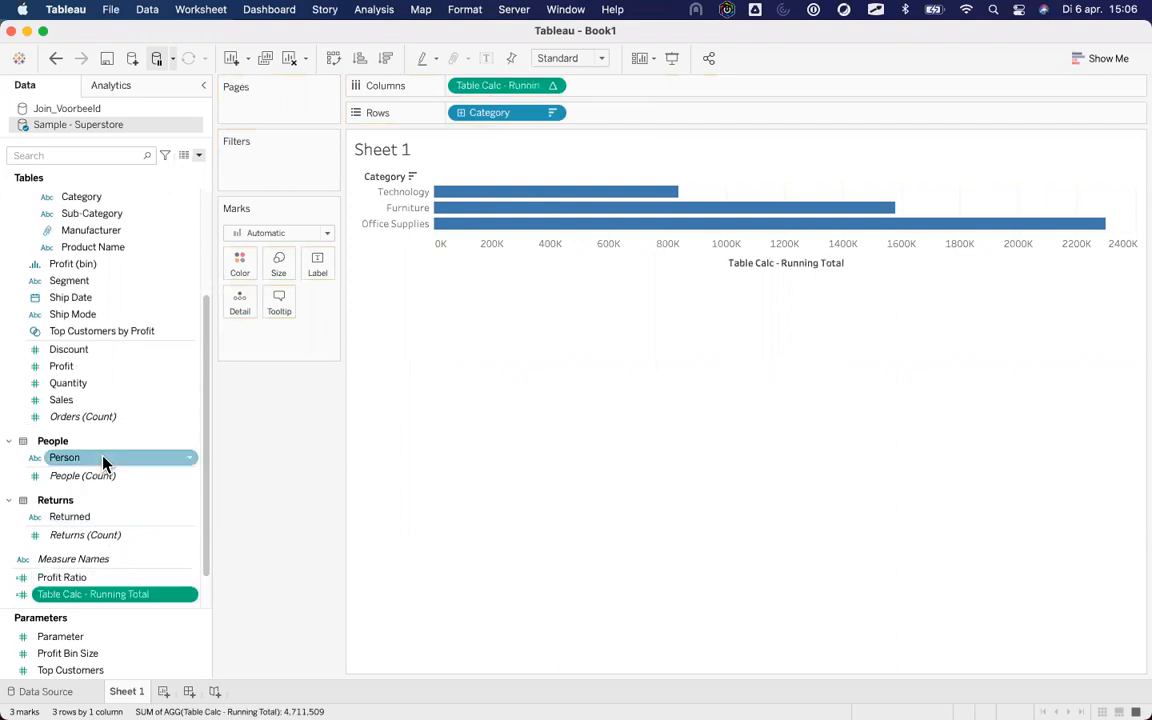
right_click(133, 594)
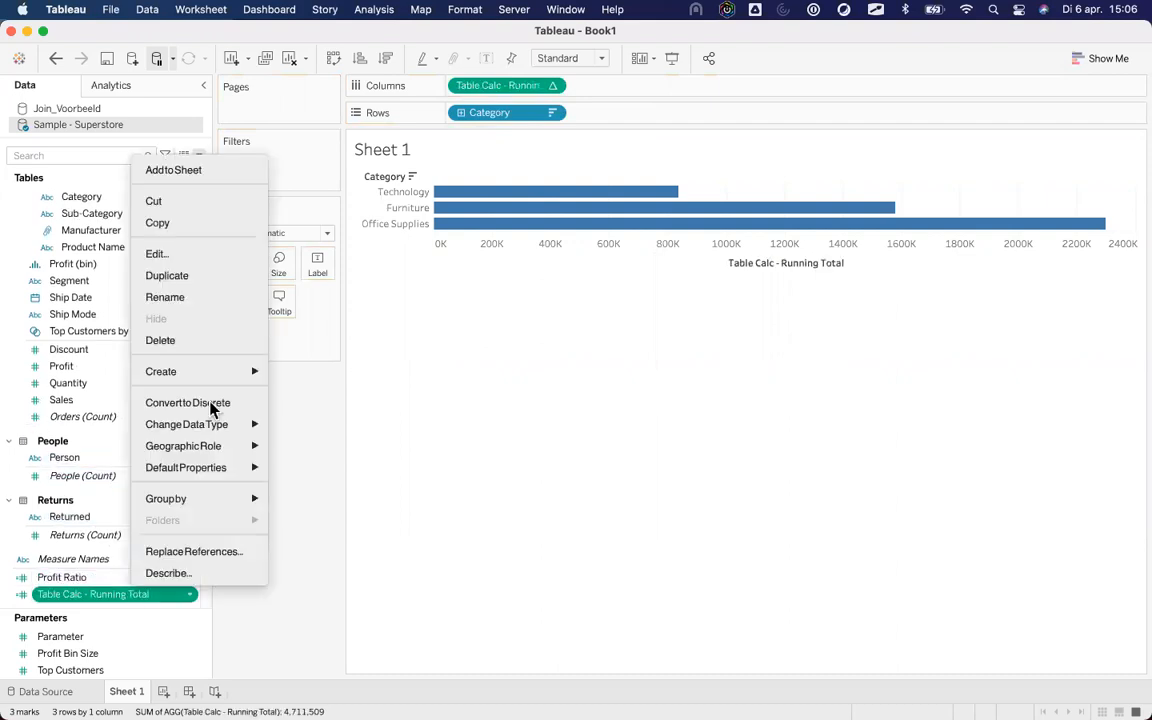
click(199, 256)
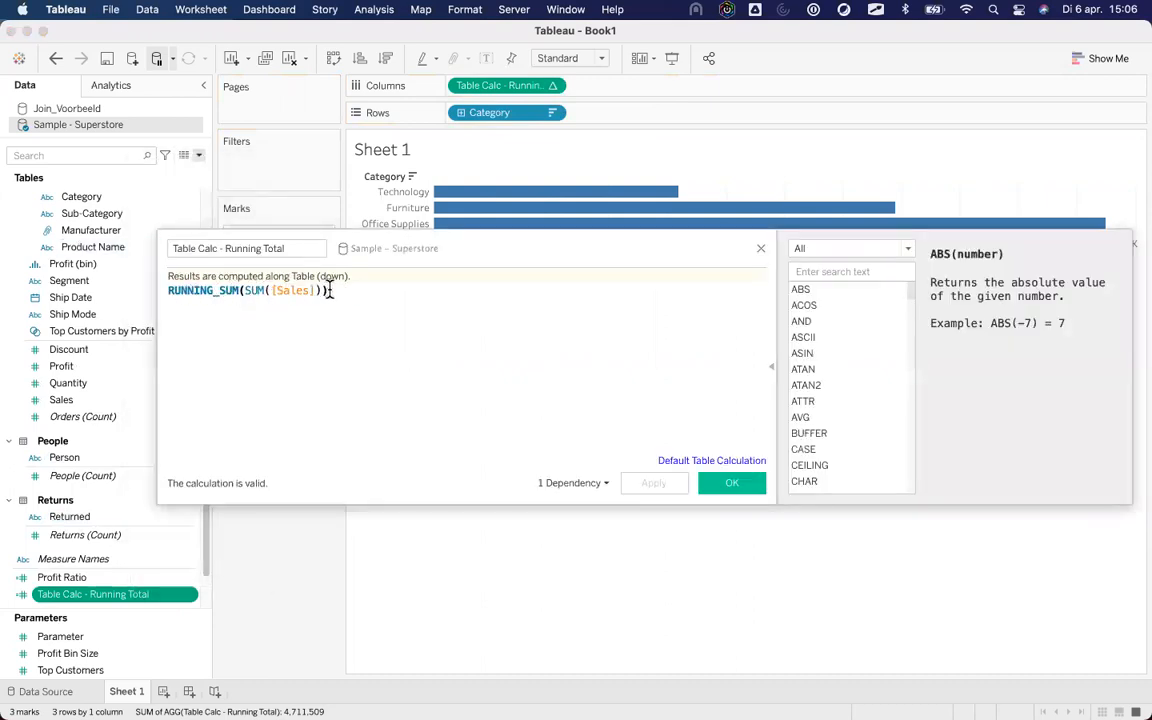
click(761, 248)
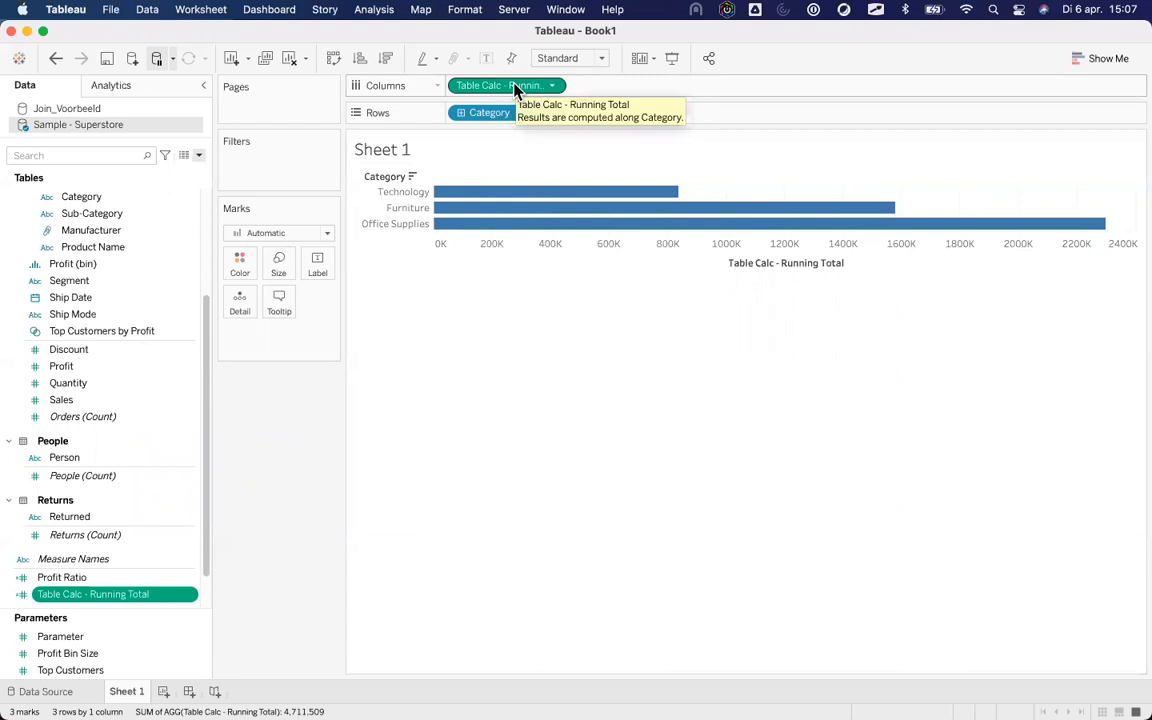
Clear the Category bars from Sheet 1 and open the Show Me chart gallery.
click(289, 62)
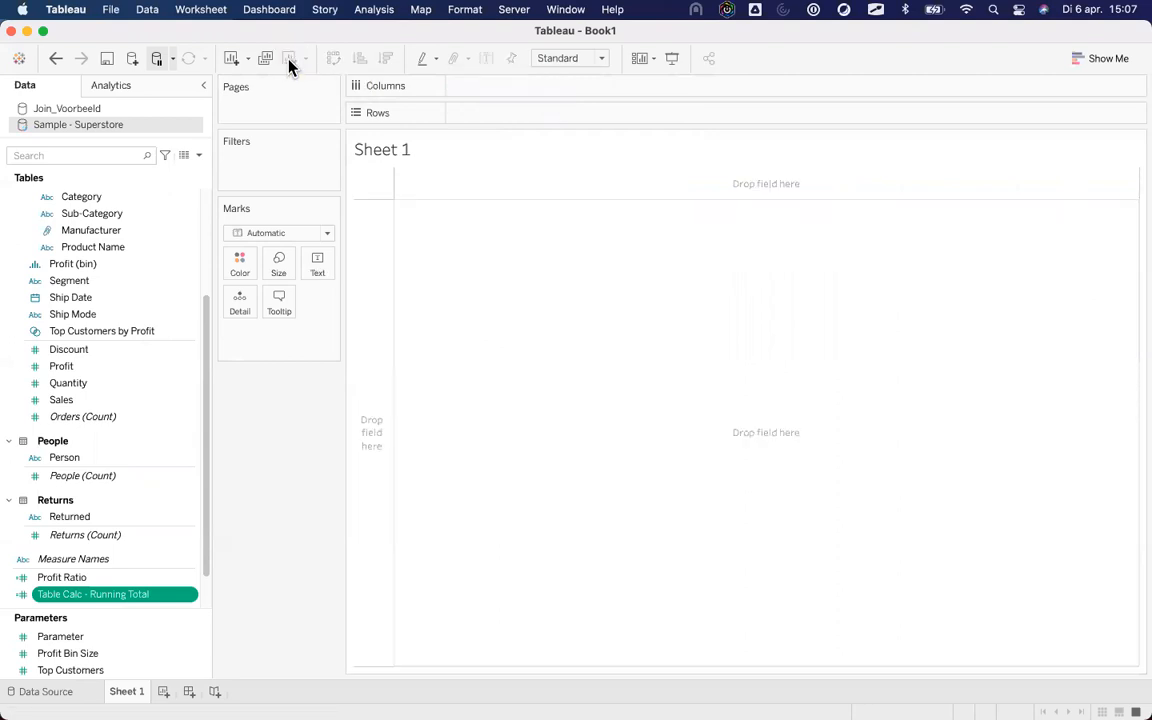
click(1078, 60)
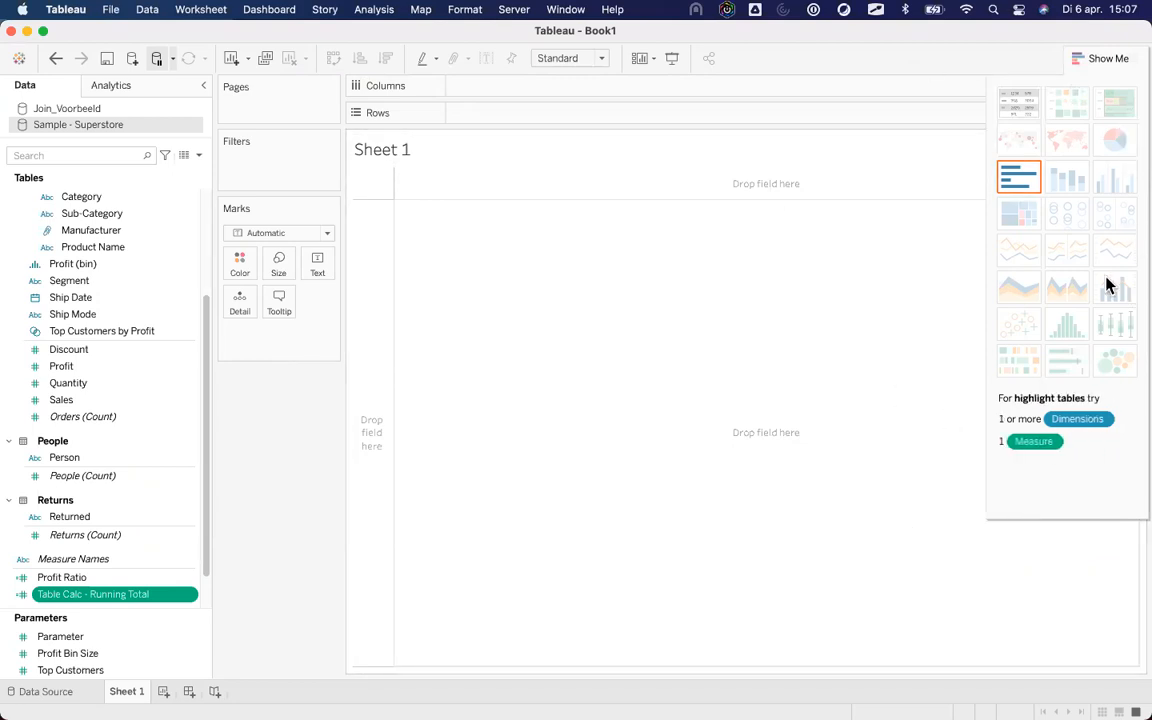
Toggle the Show Me gallery several times, leaving it closed.
click(1092, 58)
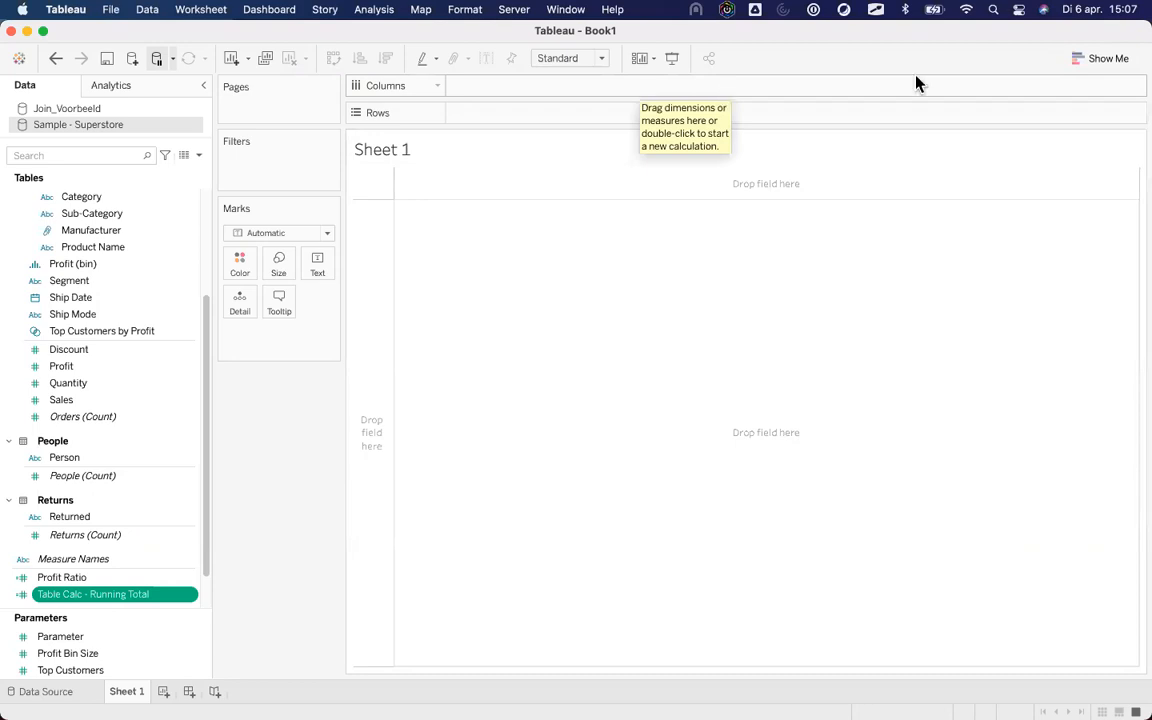
click(1091, 61)
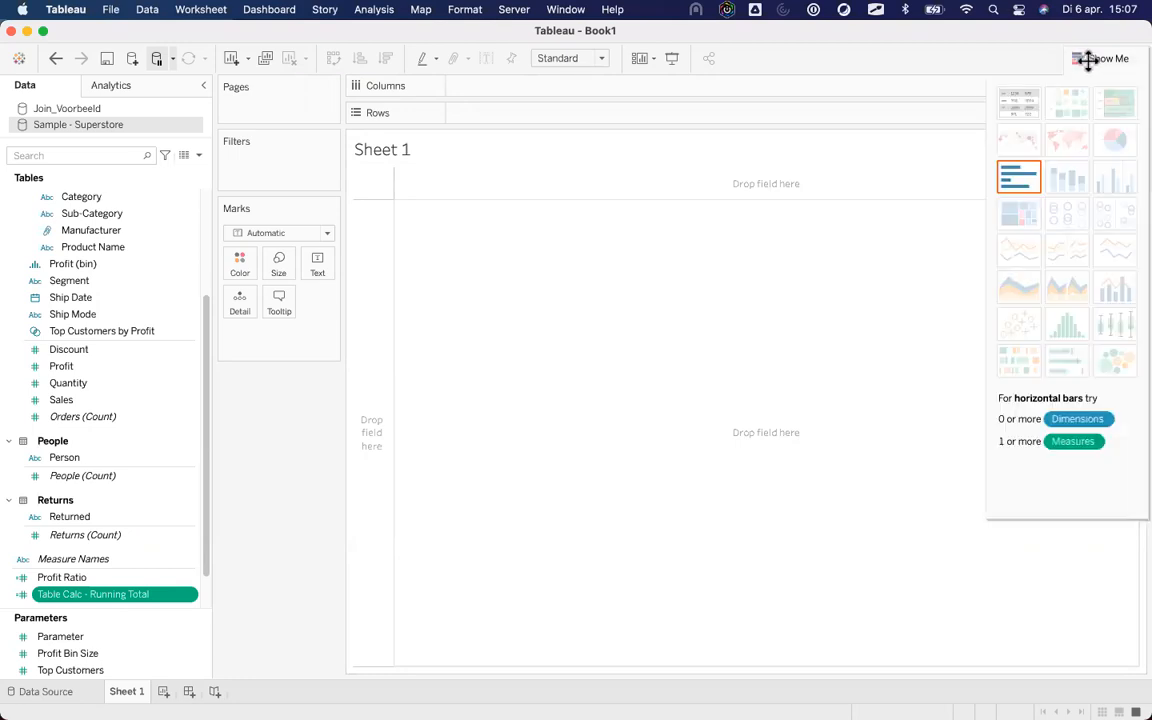
click(1096, 58)
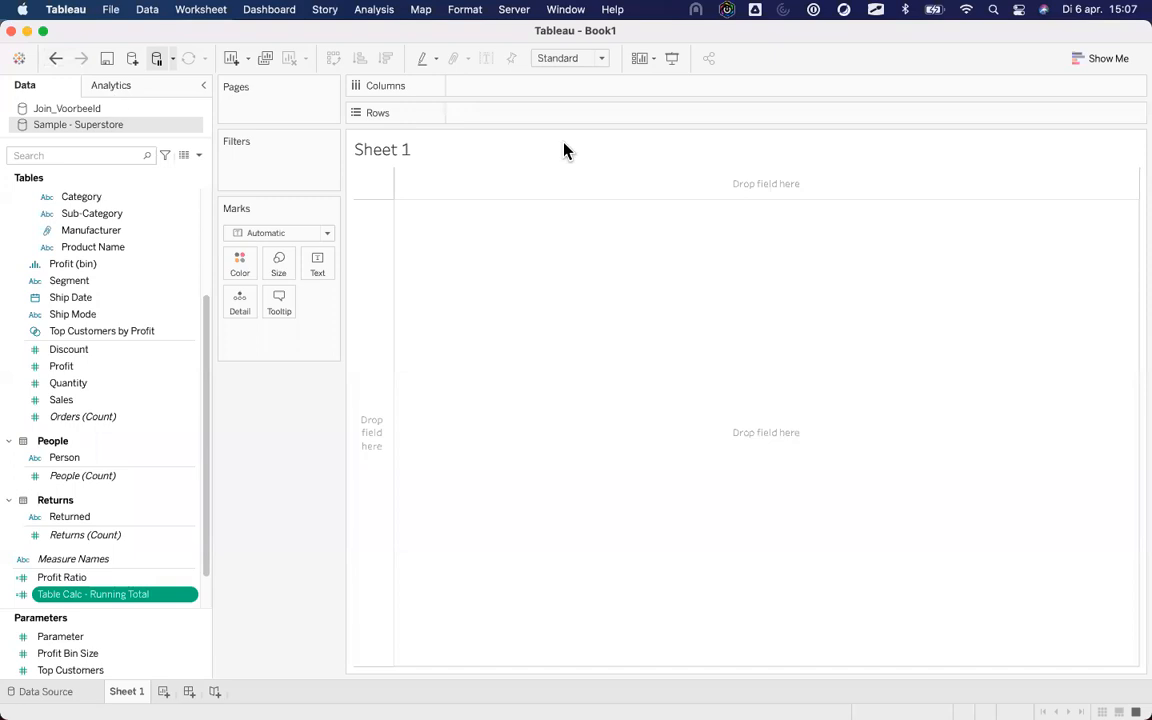
click(1100, 60)
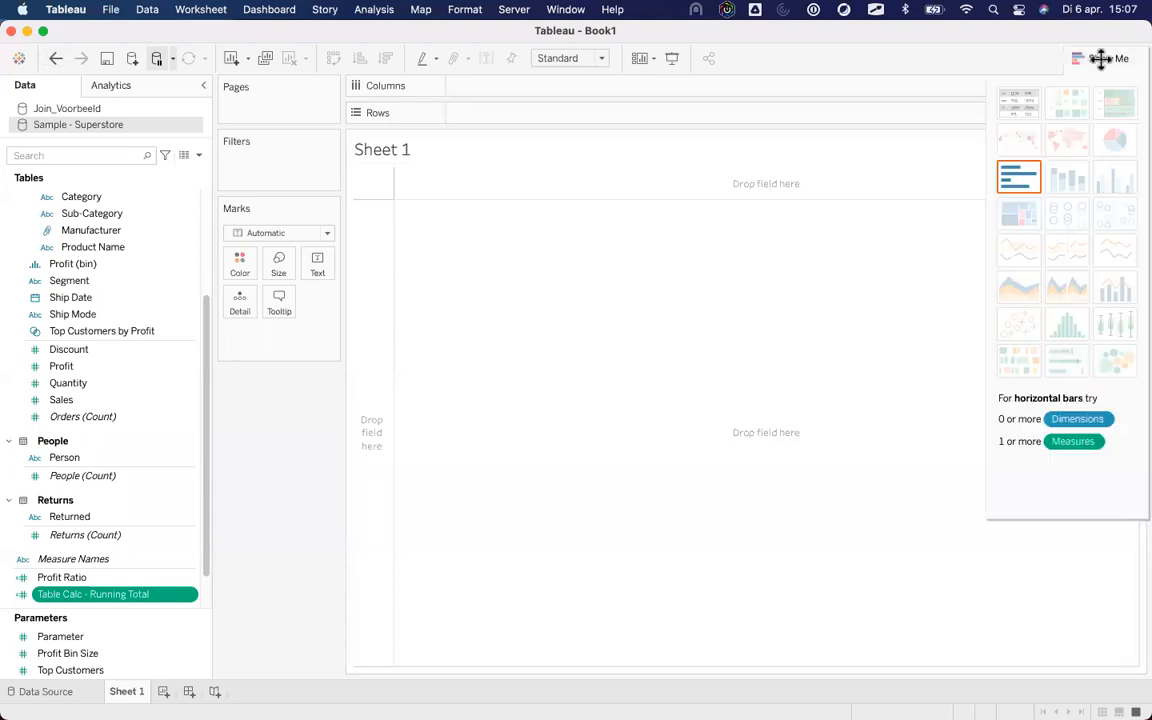
click(1100, 58)
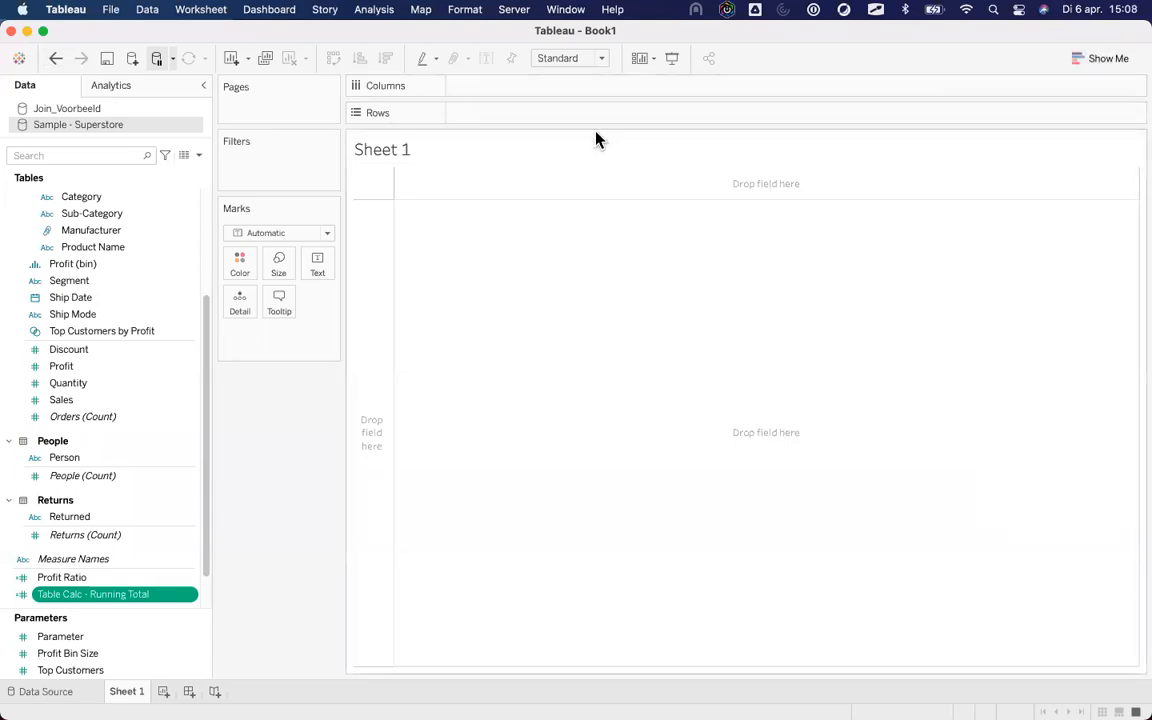
Create a new calculated field and name it NameCalculation.
click(199, 155)
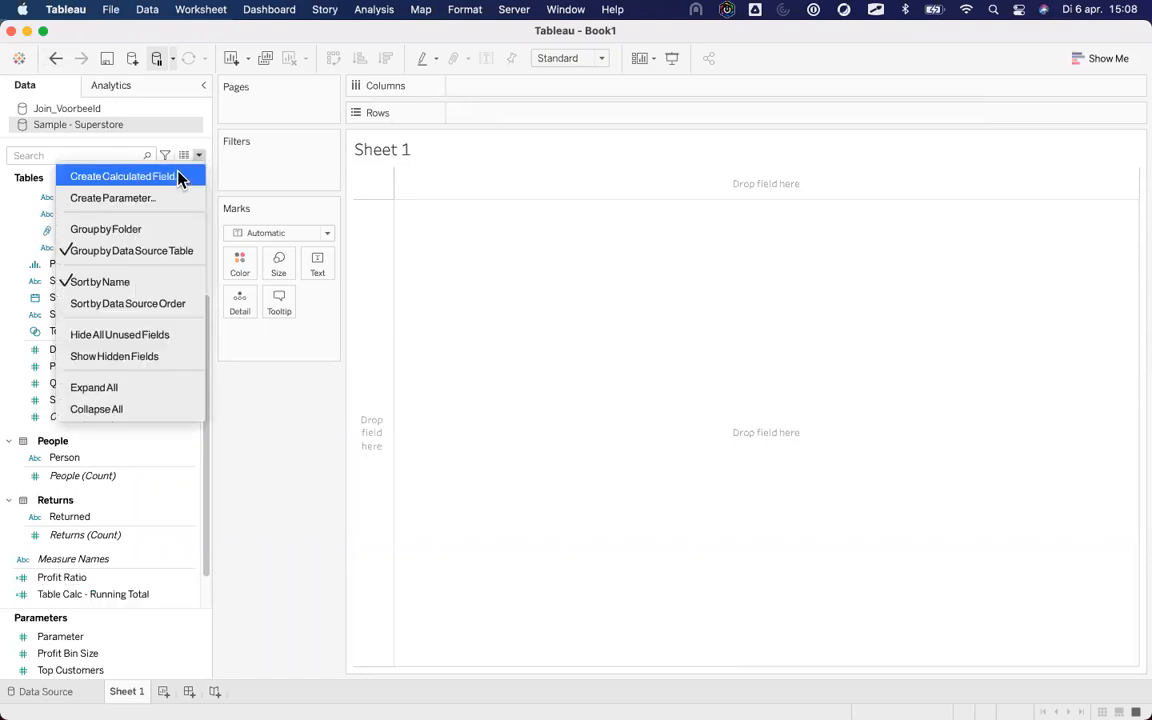
click(180, 177)
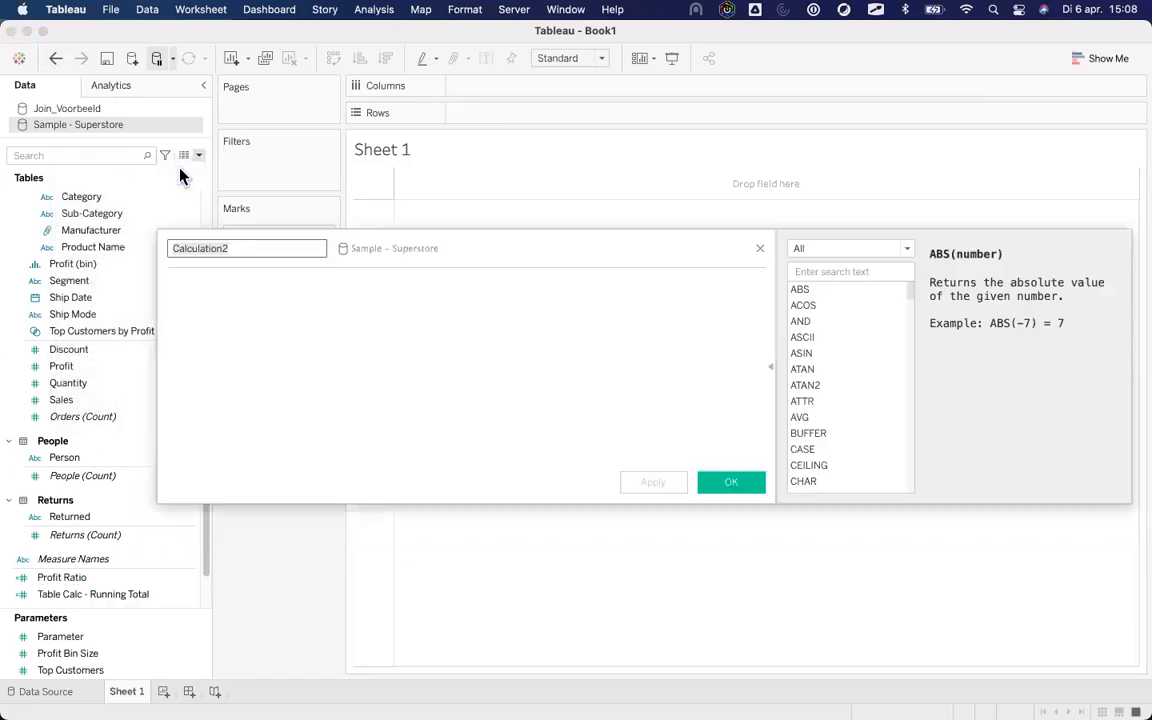
click(770, 367)
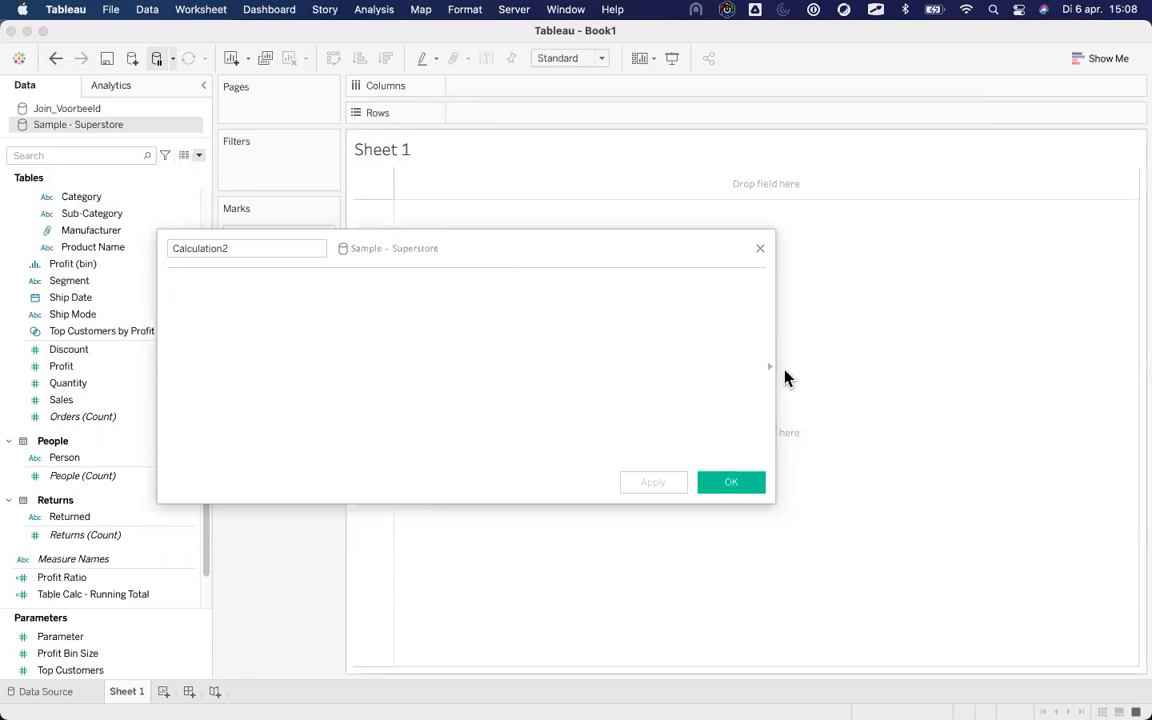
drag(772, 368, 759, 369)
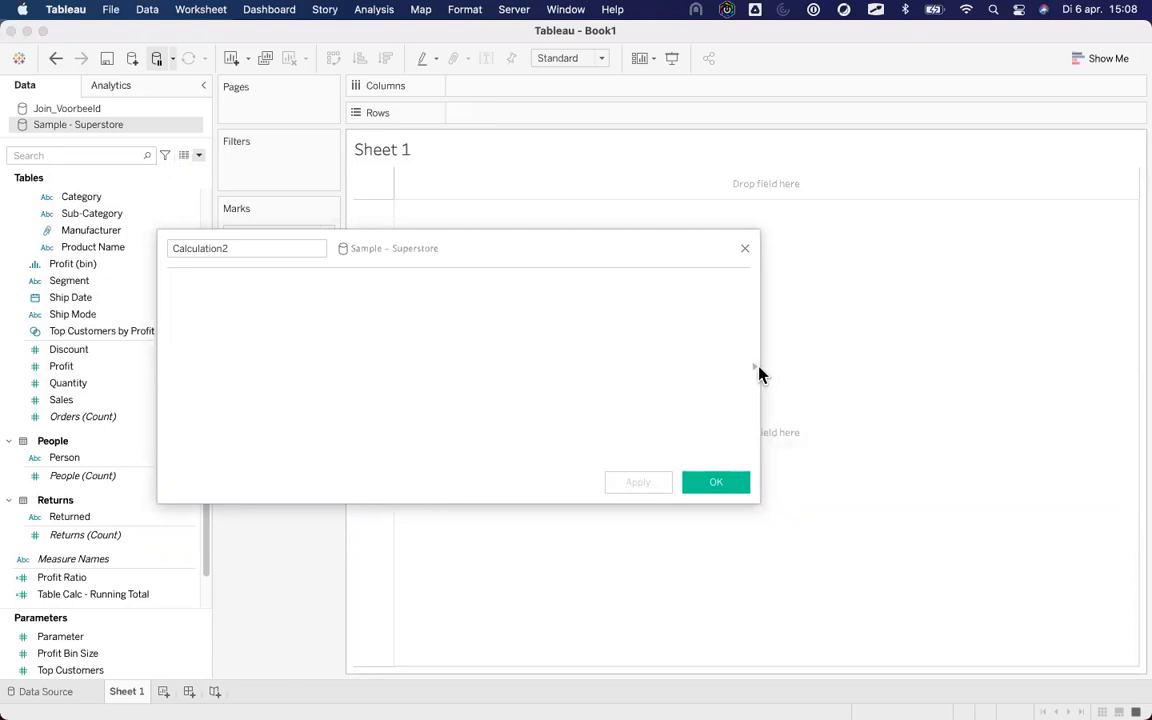
click(755, 373)
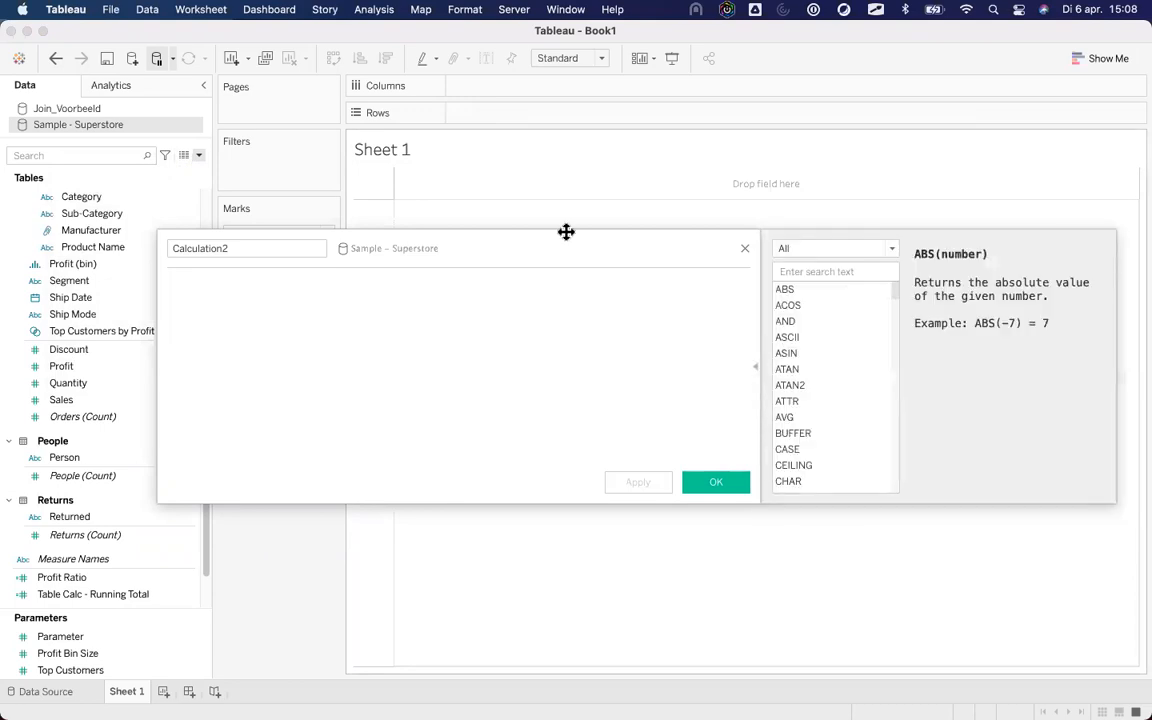
double_click(273, 245)
text(NameCalcu)
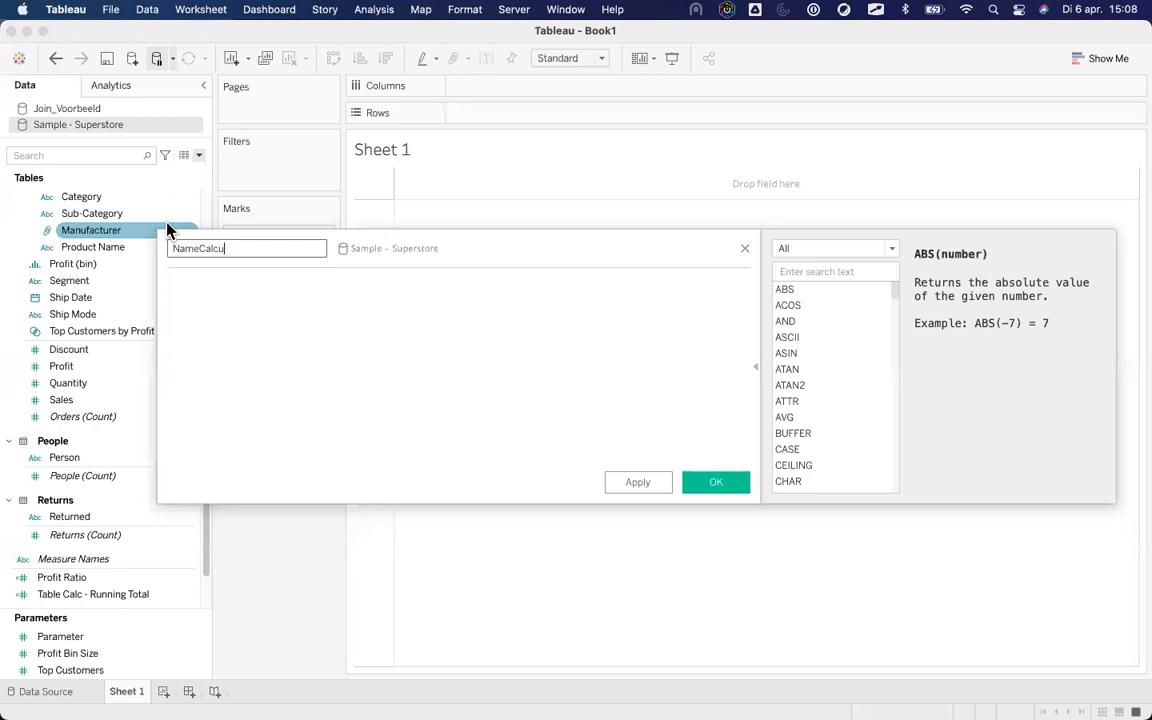
text(lation)
Browse the Number and Date function lists, reading the DATENAME and DATEPART help.
click(804, 249)
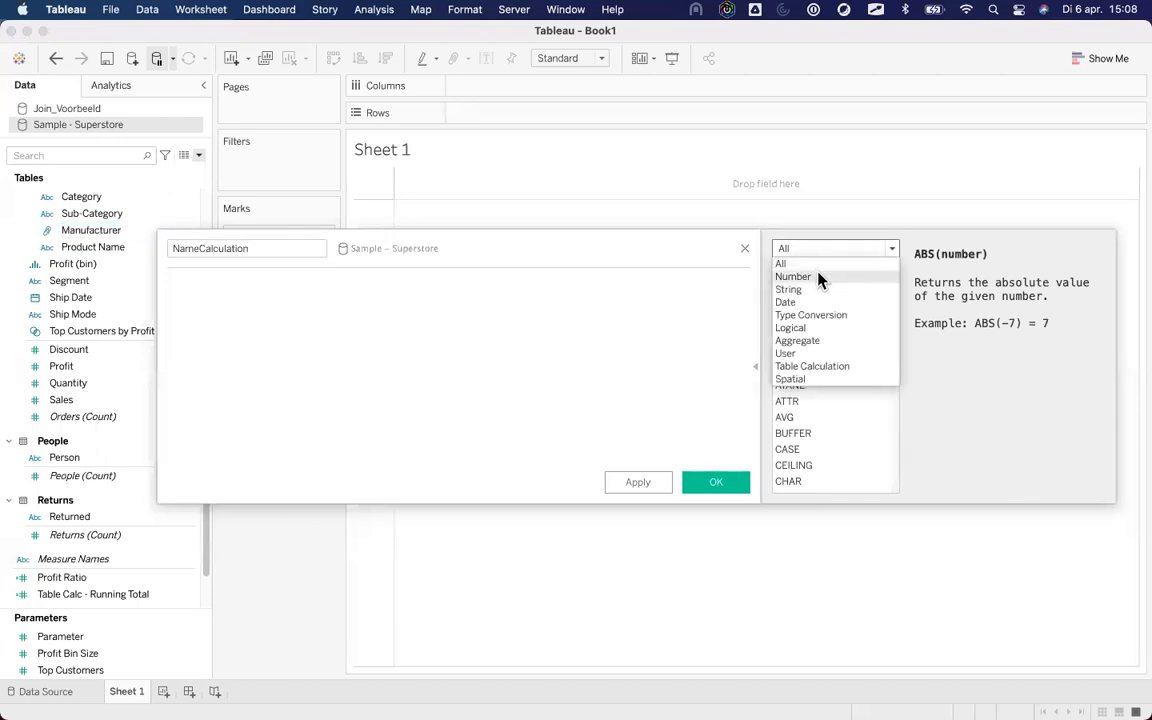
click(818, 278)
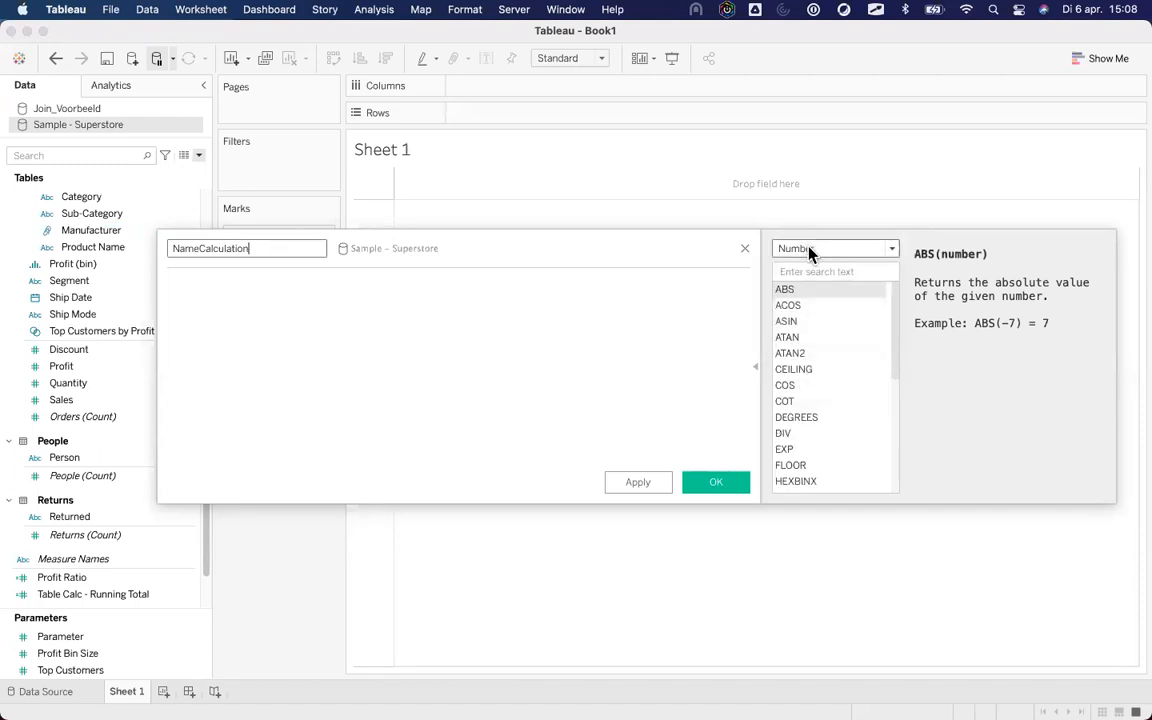
click(810, 249)
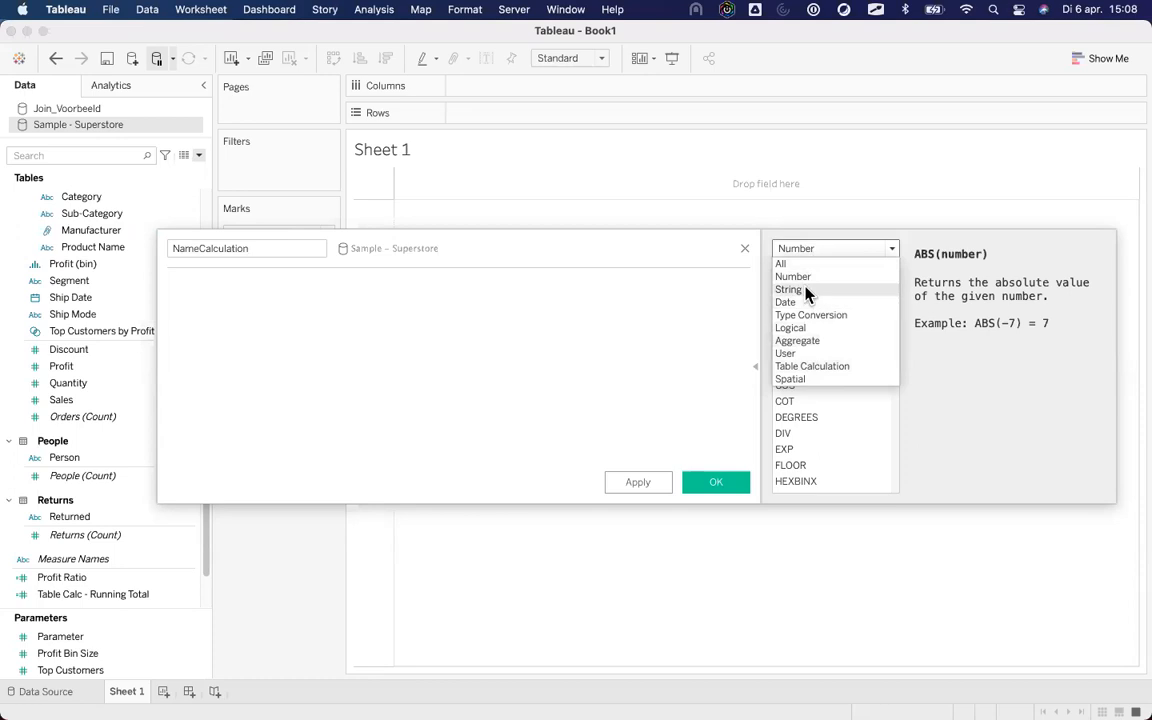
click(810, 302)
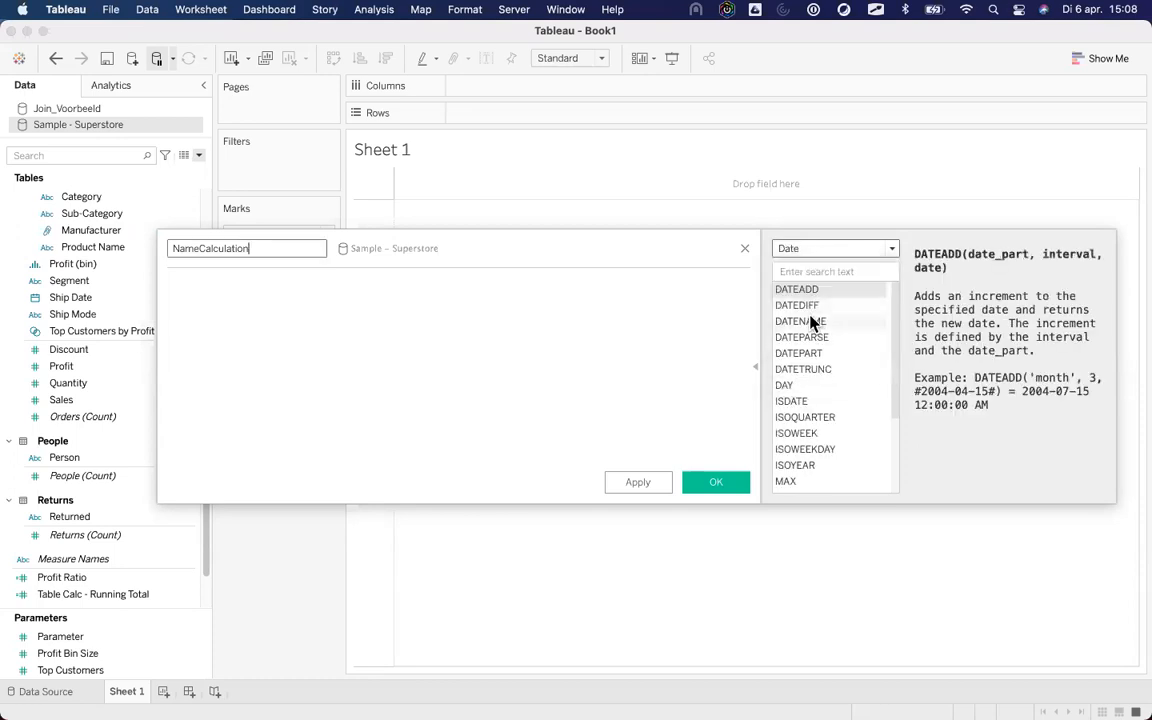
click(809, 322)
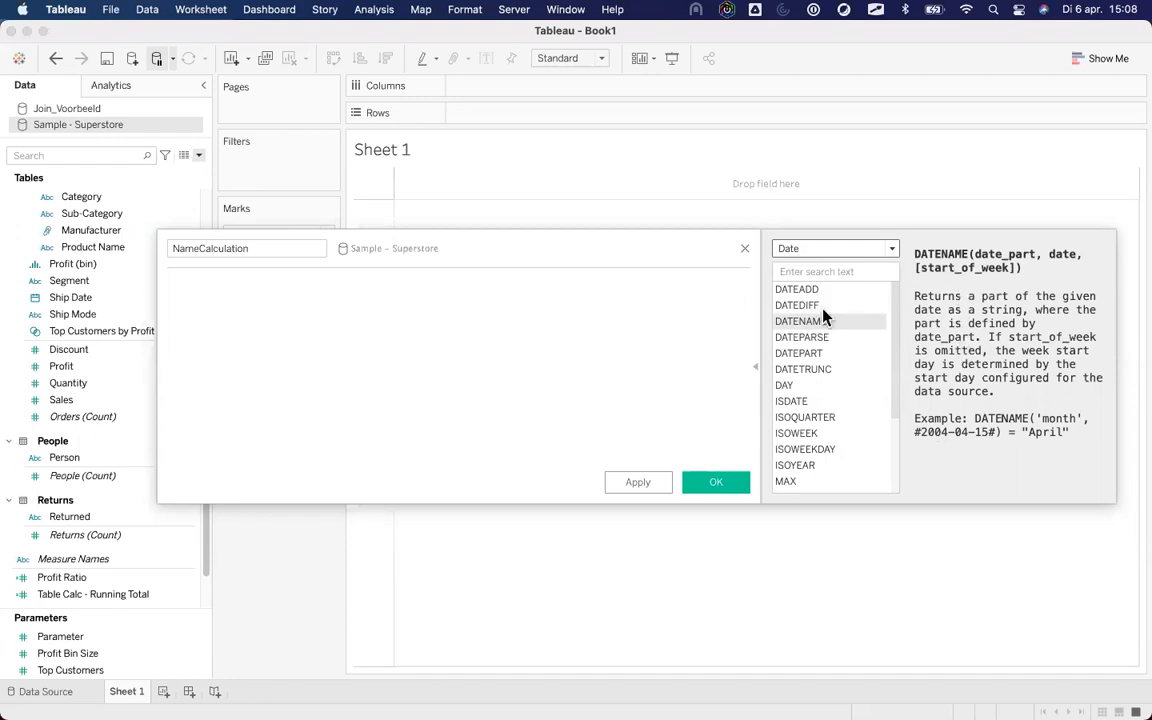
click(812, 354)
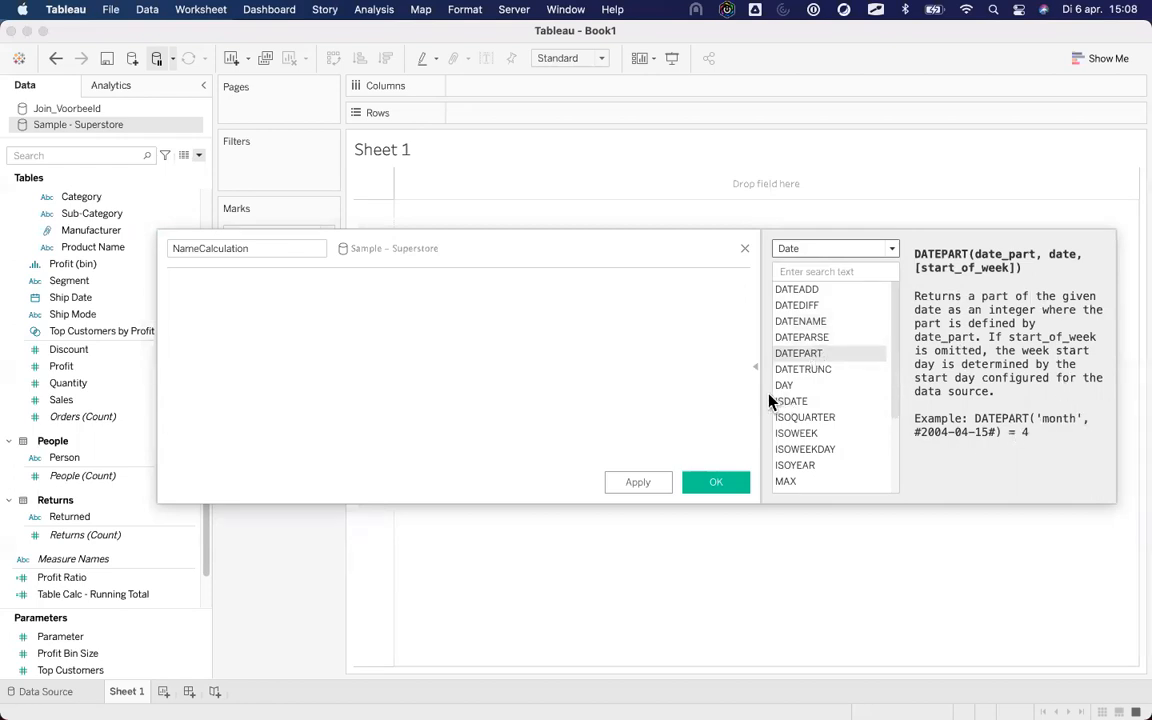
Put [Profit Ratio] into the formula and check its SUM([Profit])/SUM([Sales]) definition.
click(53, 579)
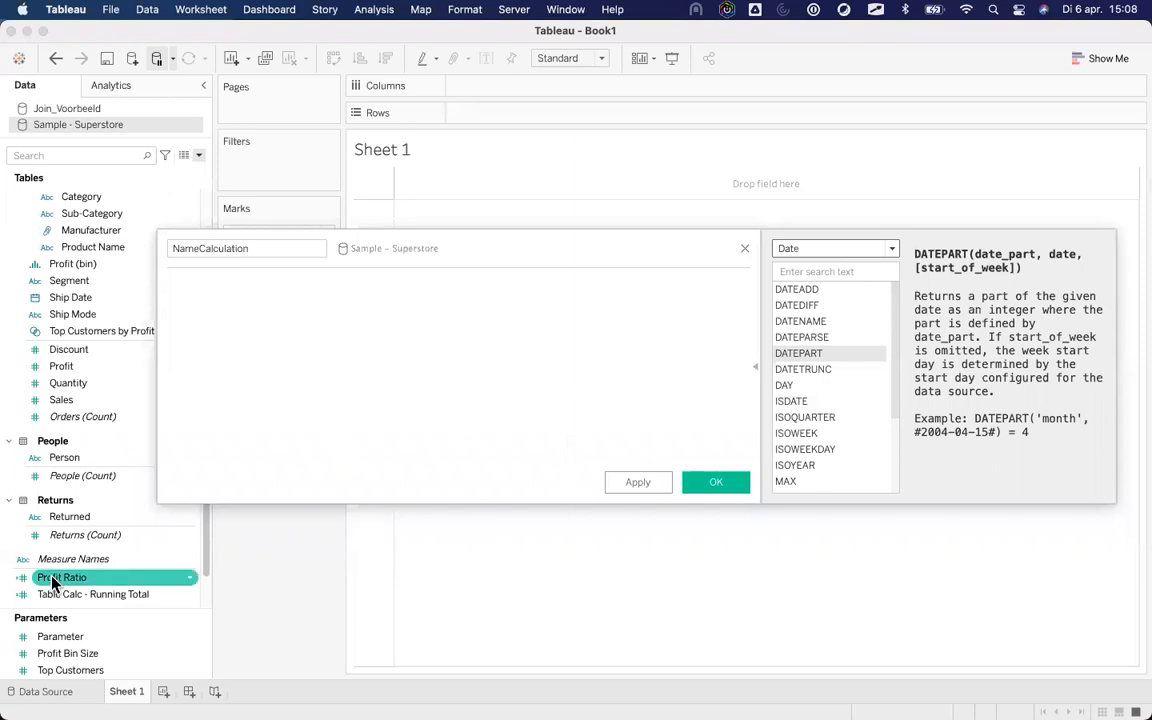
drag(53, 581, 245, 394)
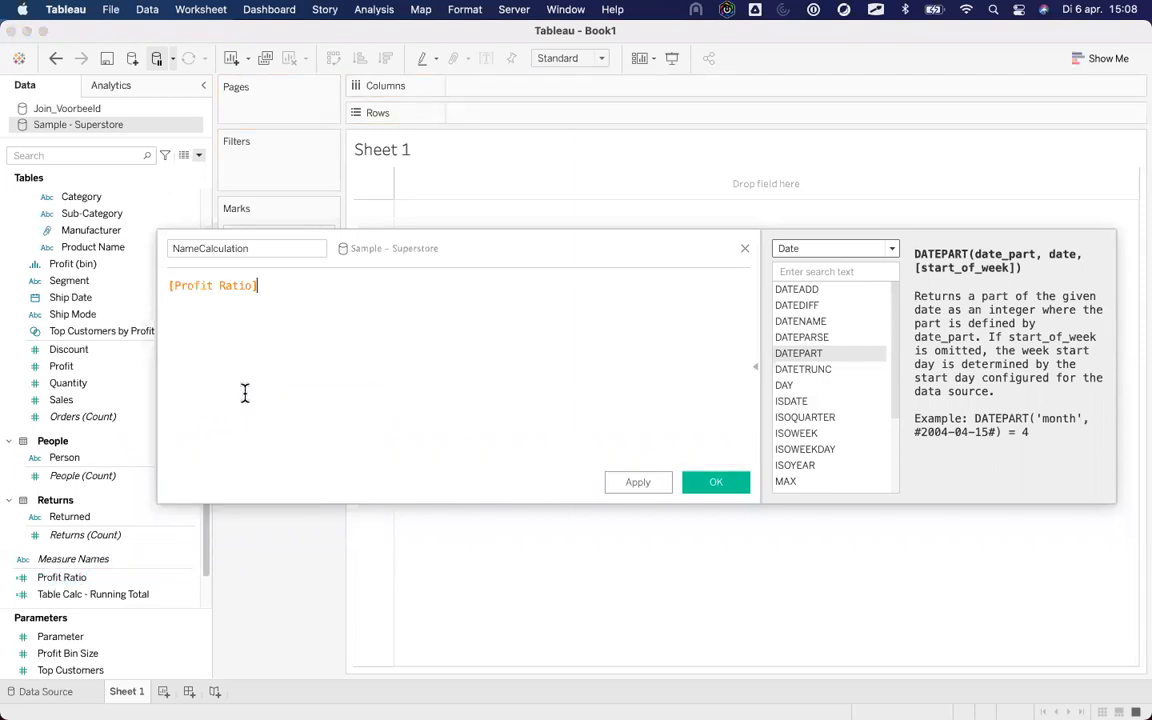
click(221, 287)
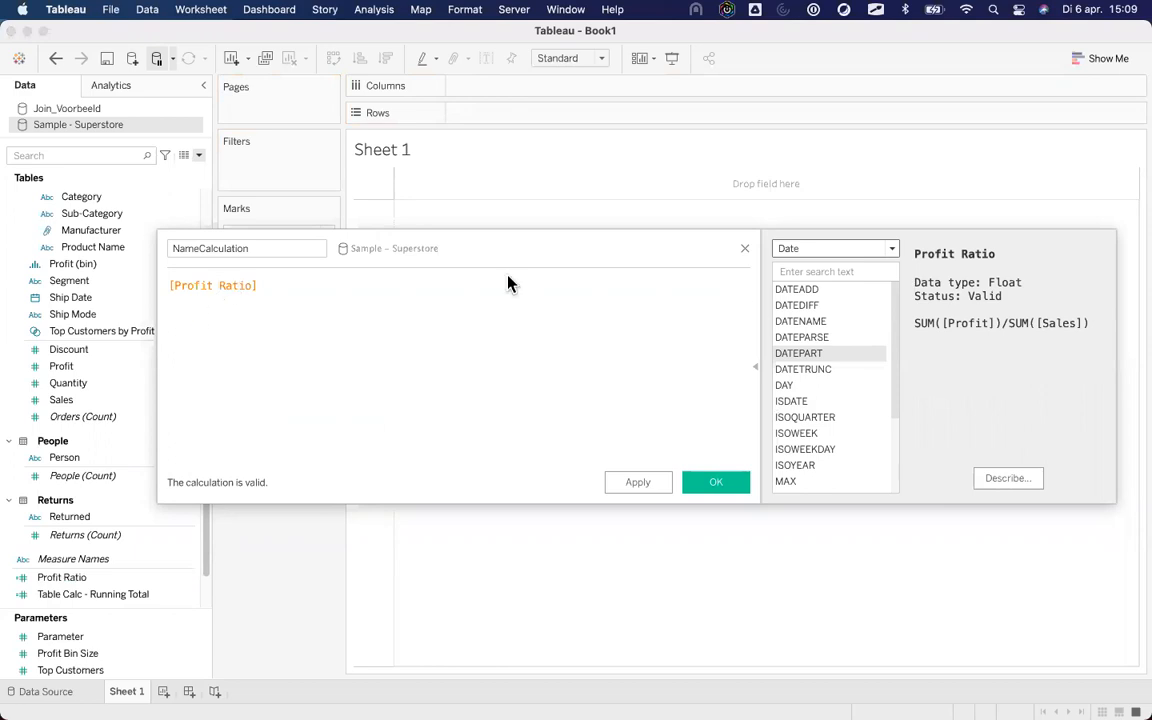
right_click(90, 583)
click(162, 235)
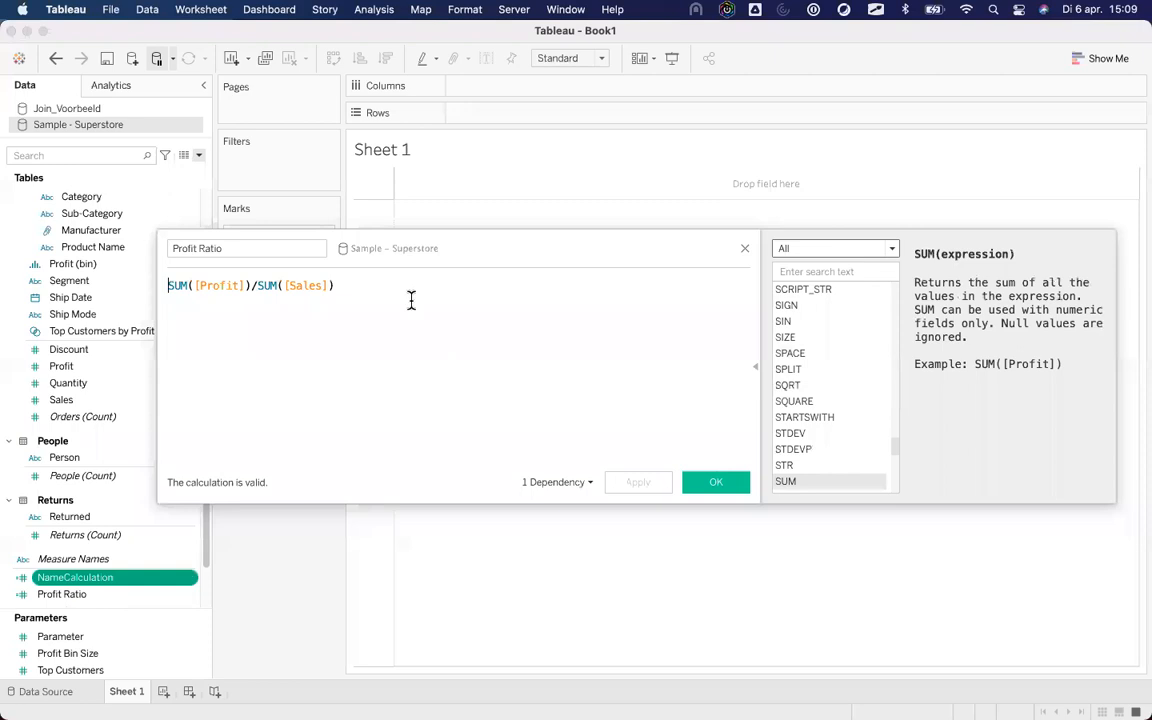
click(744, 247)
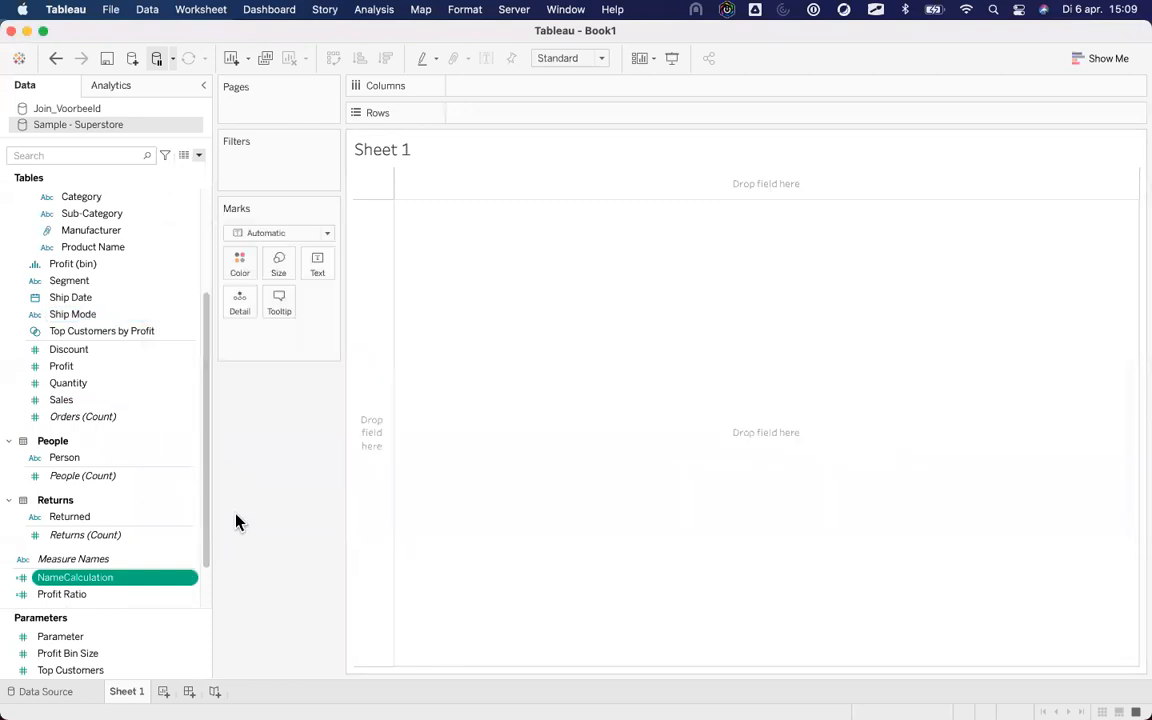
click(200, 157)
click(186, 175)
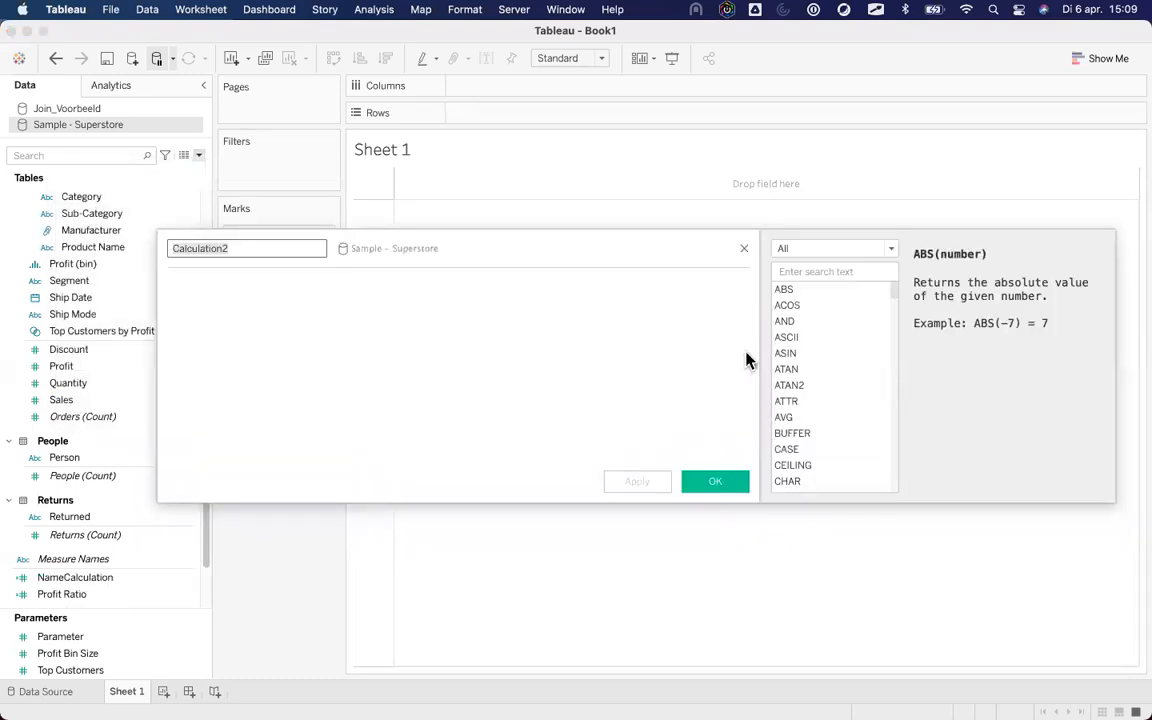
click(78, 578)
drag(81, 588, 270, 306)
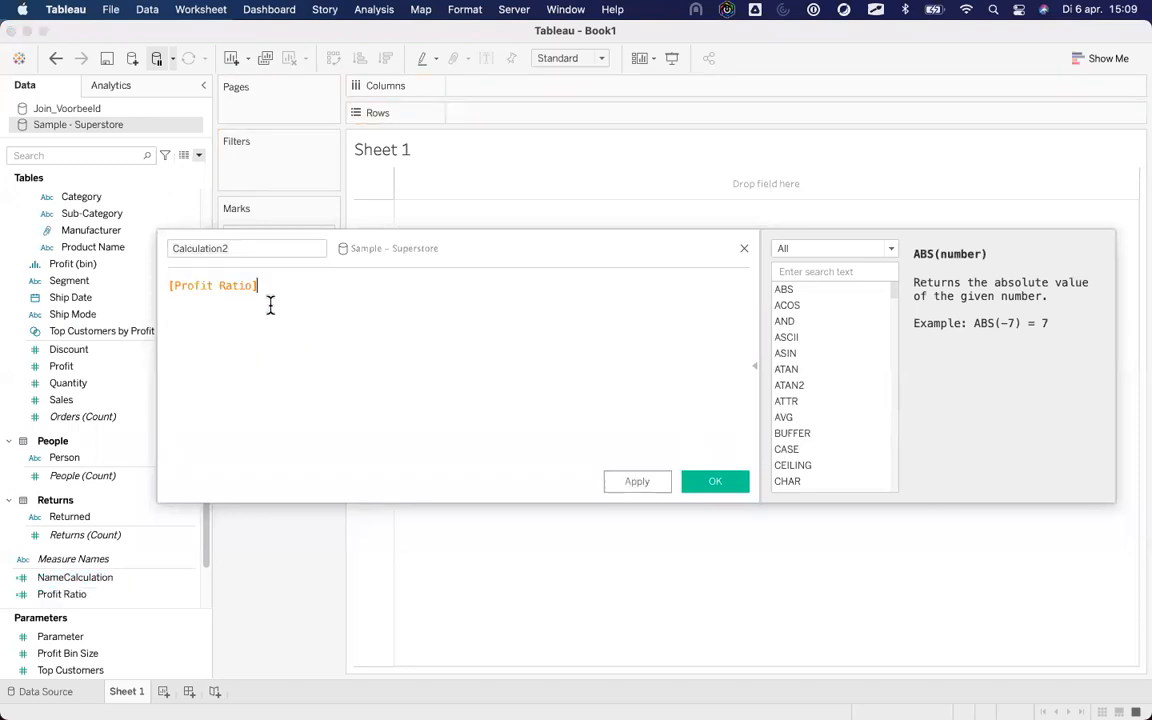
click(206, 285)
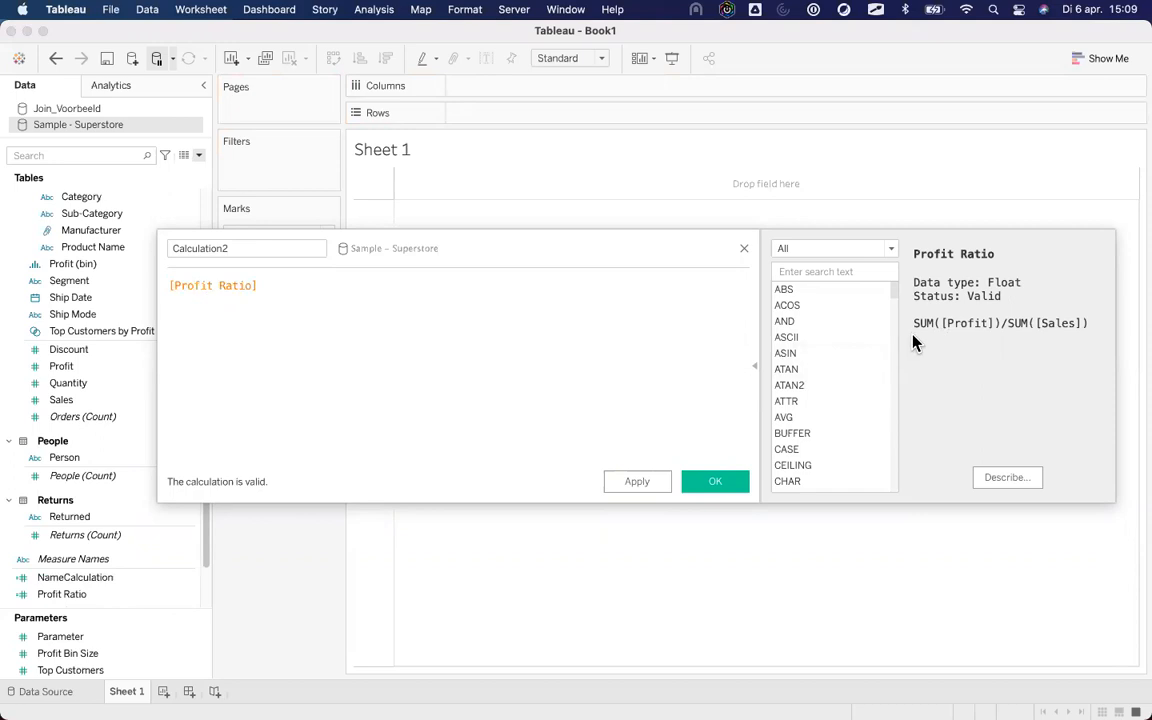
click(743, 249)
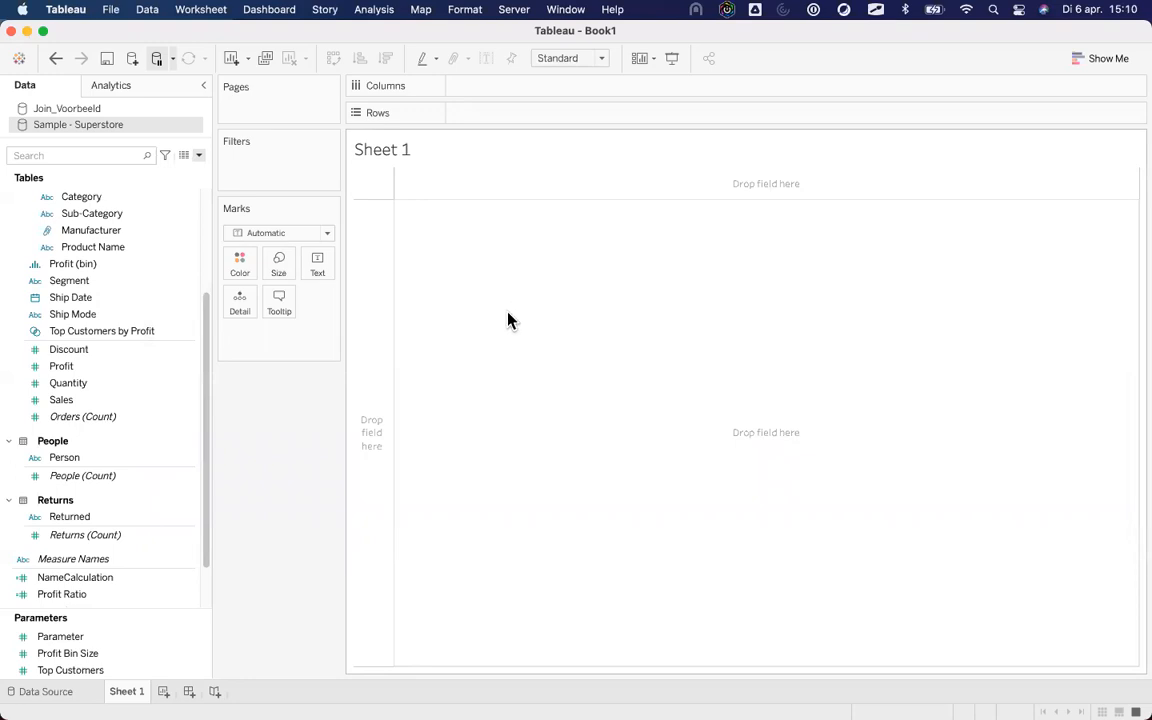
Set all workbook fonts to Verdana in Format > Workbook.
click(475, 15)
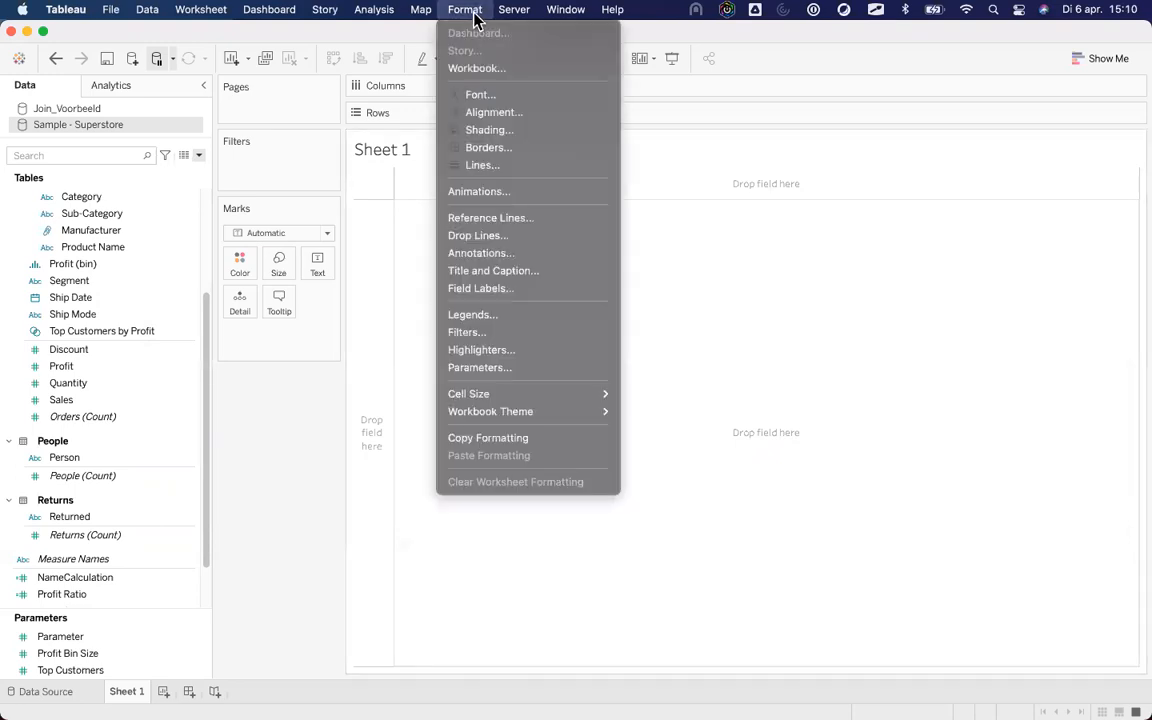
click(487, 68)
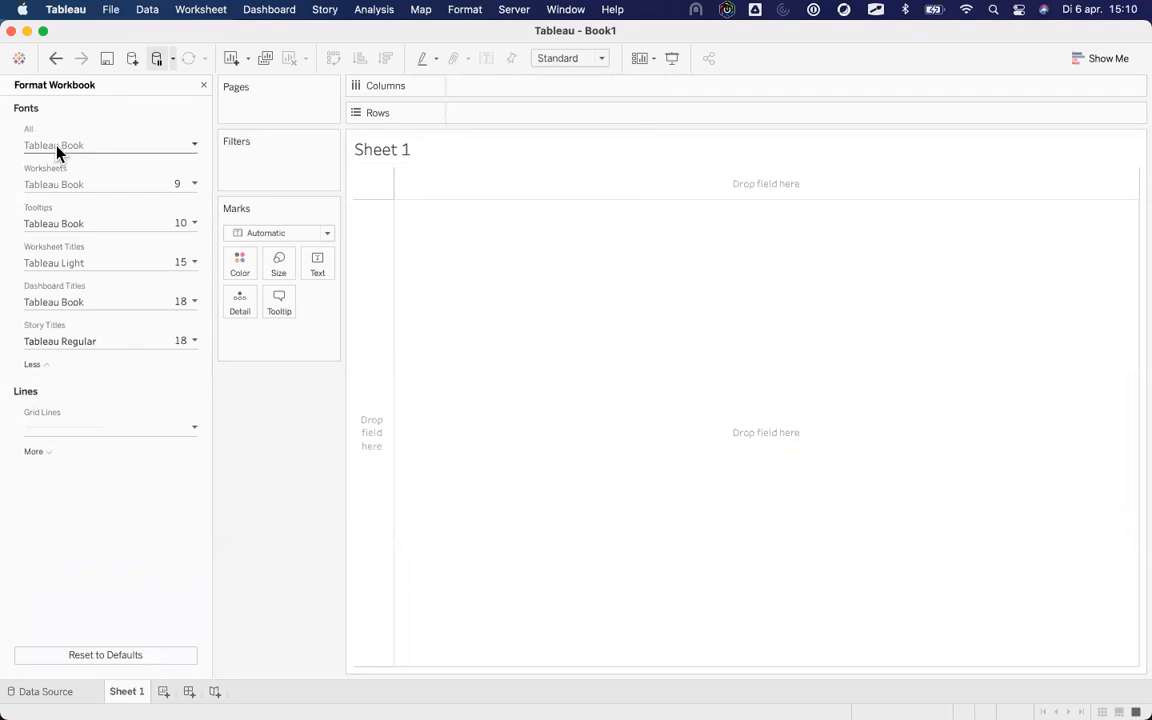
click(56, 146)
text(Verdana)
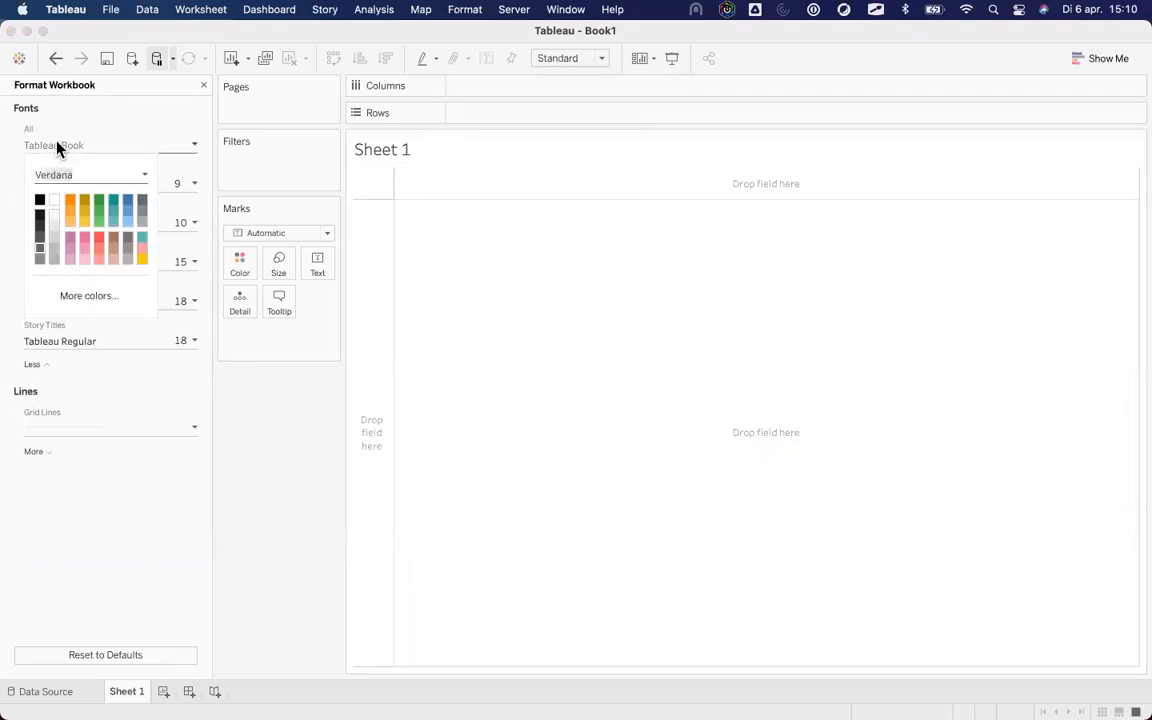
key(Return)
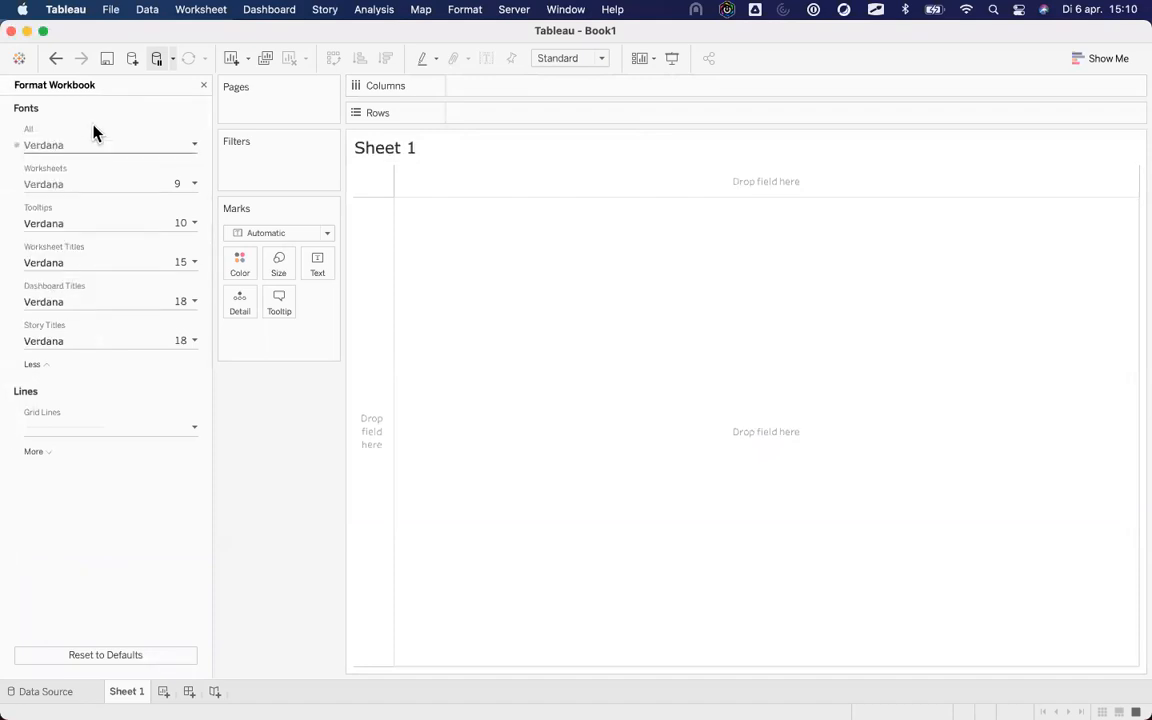
Turn workbook grid lines off and close the formatting pane.
click(60, 427)
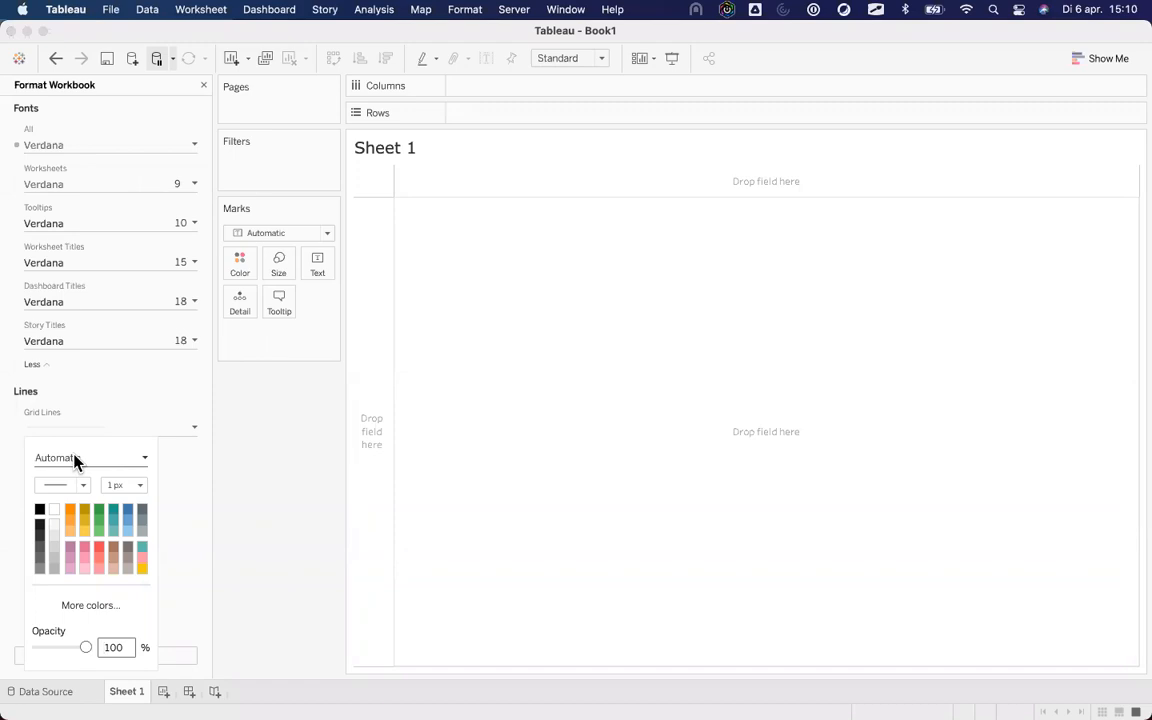
click(84, 460)
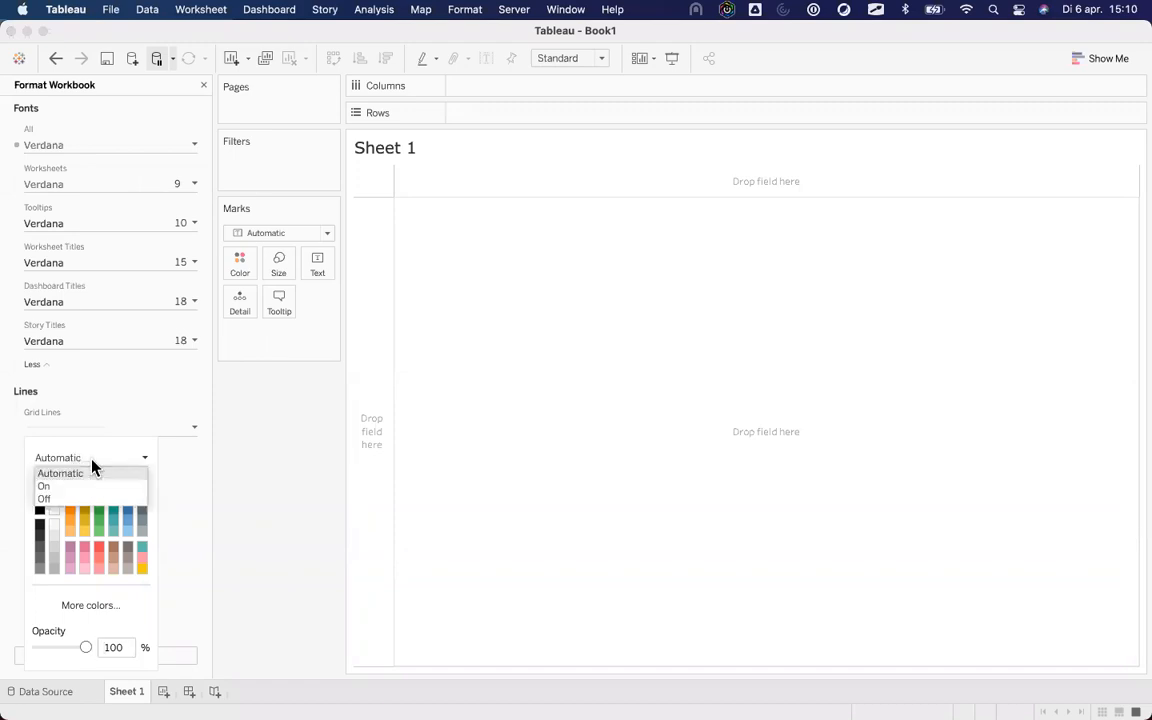
click(44, 498)
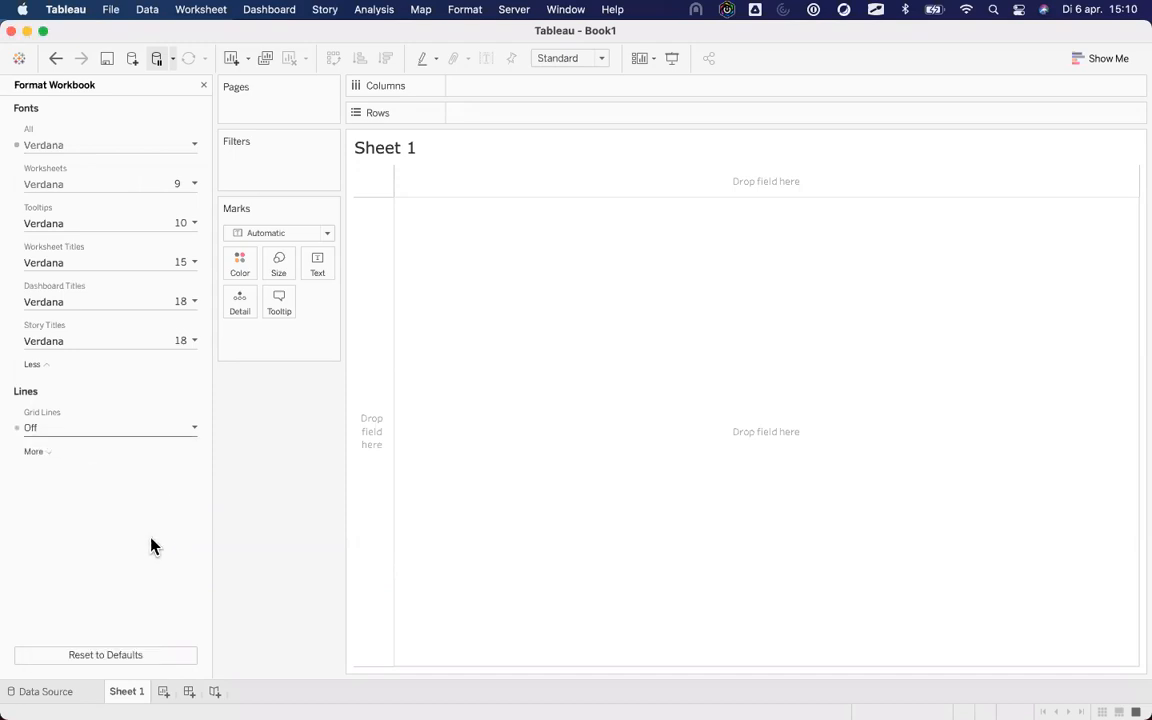
click(204, 86)
click(97, 298)
Build a bar chart with Segment on Rows and Sales on Columns.
drag(97, 297, 123, 468)
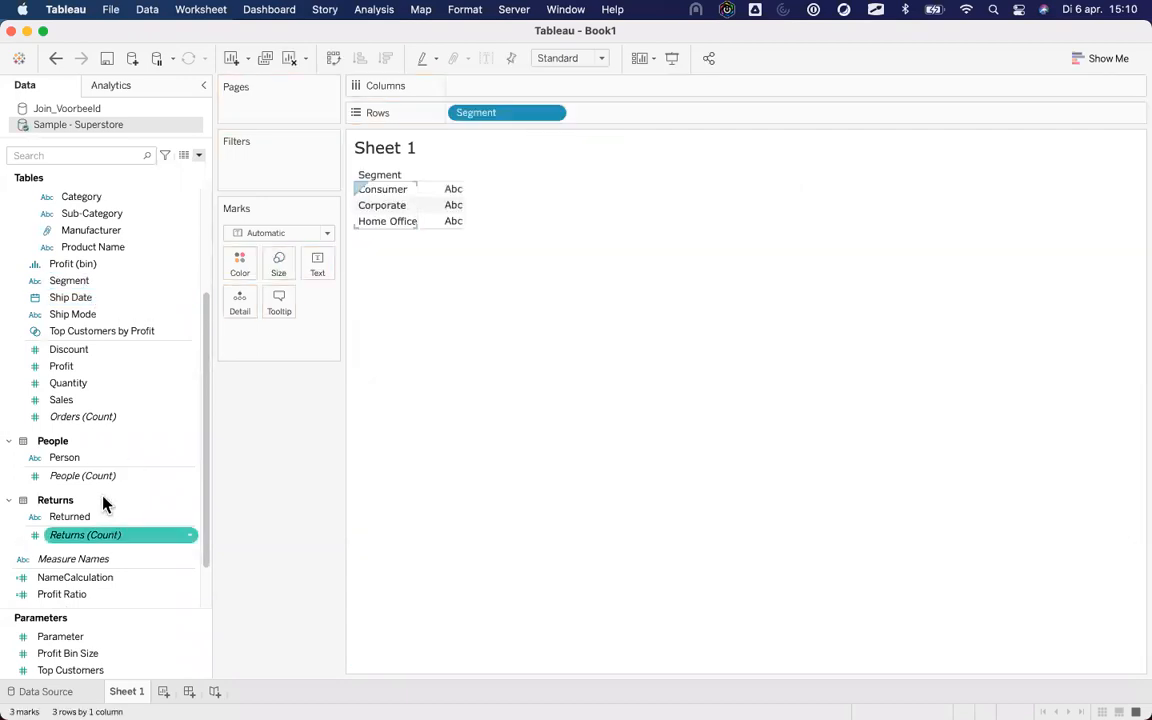
scroll(100, 495, up, 3)
drag(83, 548, 492, 86)
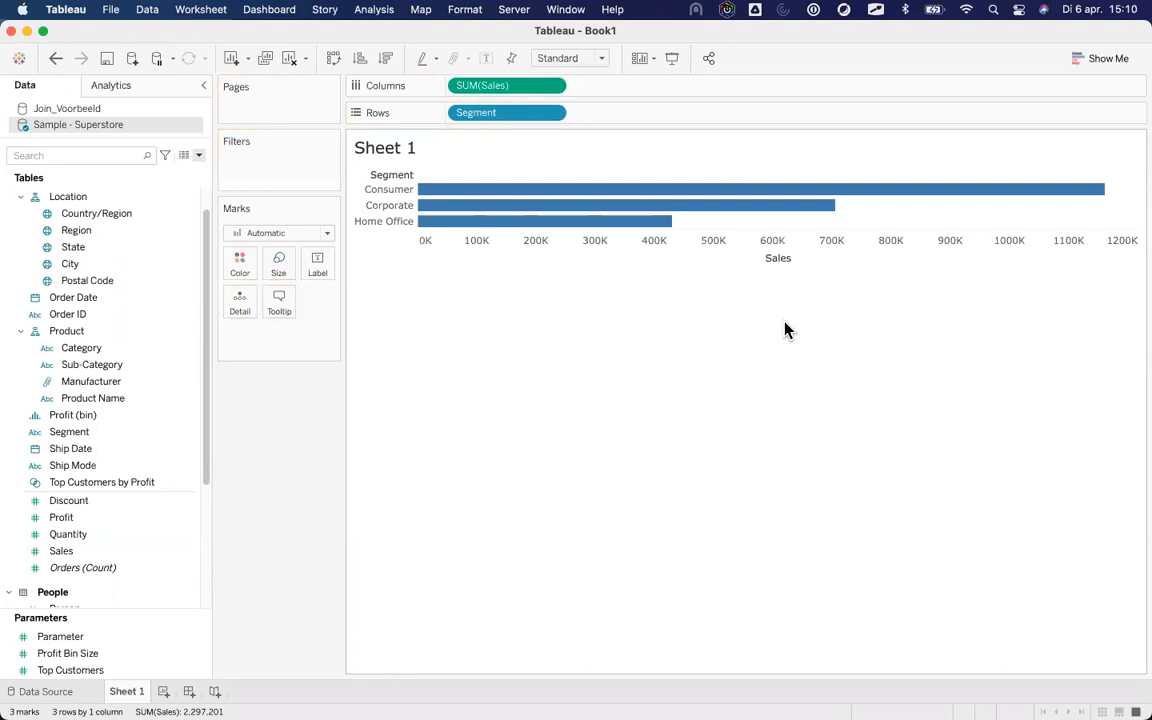
Reopen workbook formatting and expand the full list of line options.
click(420, 17)
mouse_move(465, 10)
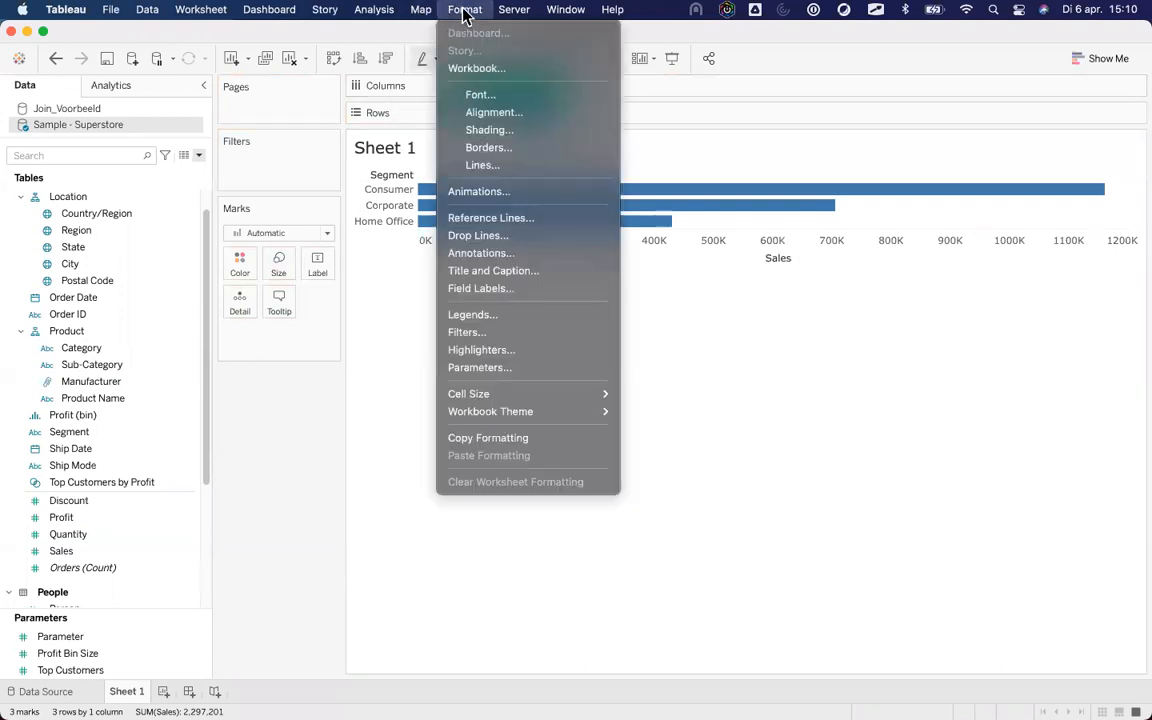
click(477, 68)
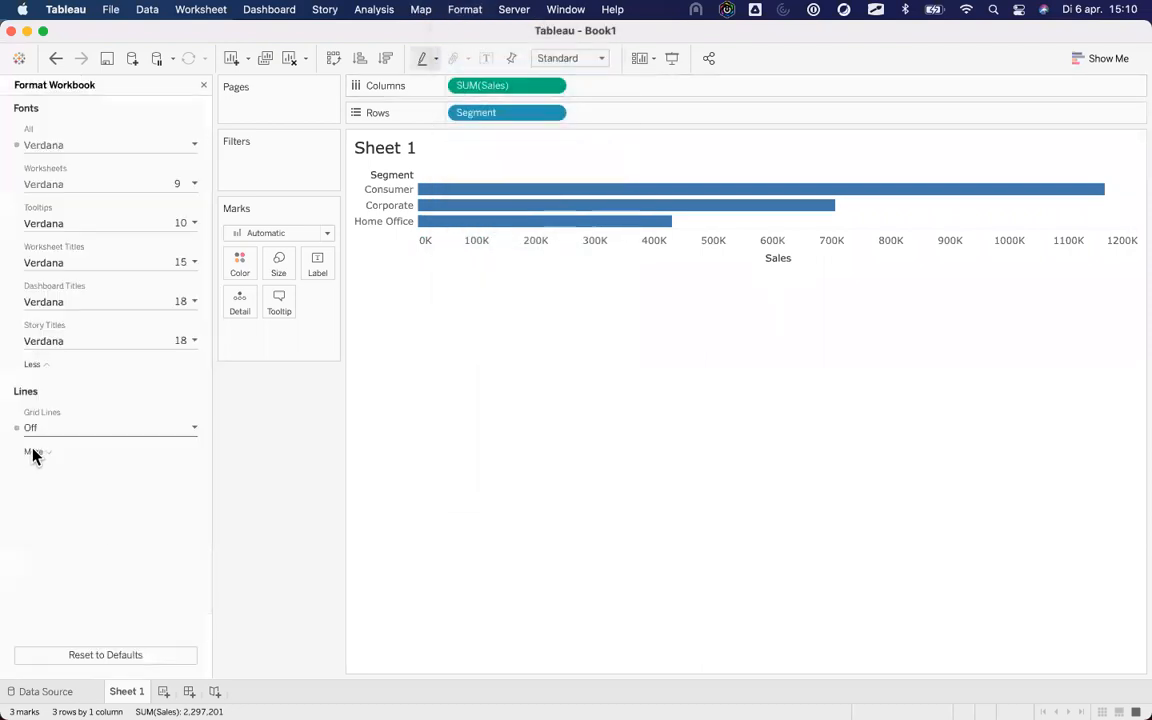
click(33, 453)
scroll(85, 545, down, 2)
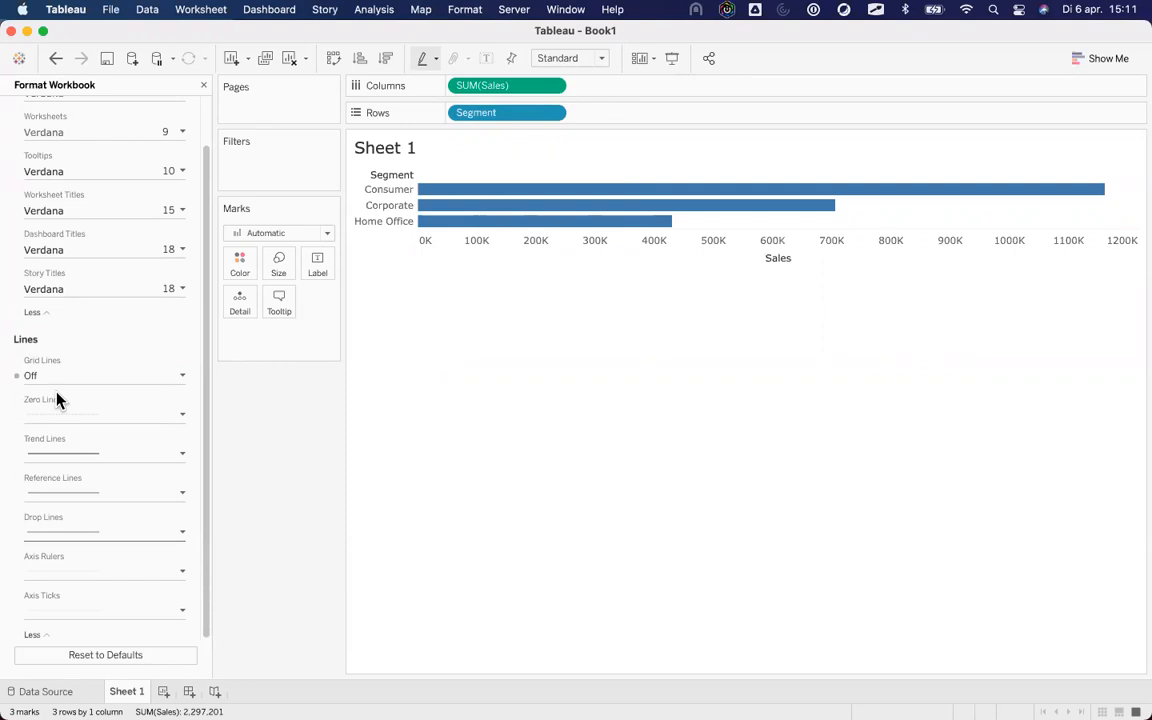
Close workbook formatting and stretch the bar chart to fill the entire view.
click(203, 90)
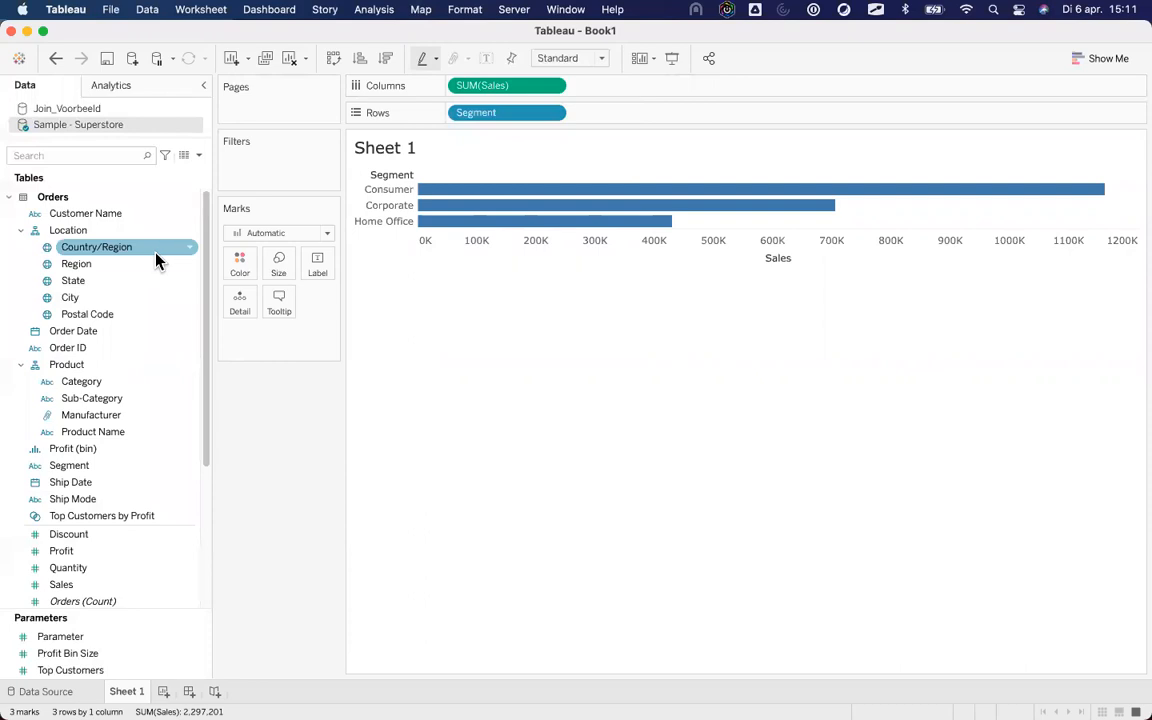
click(112, 88)
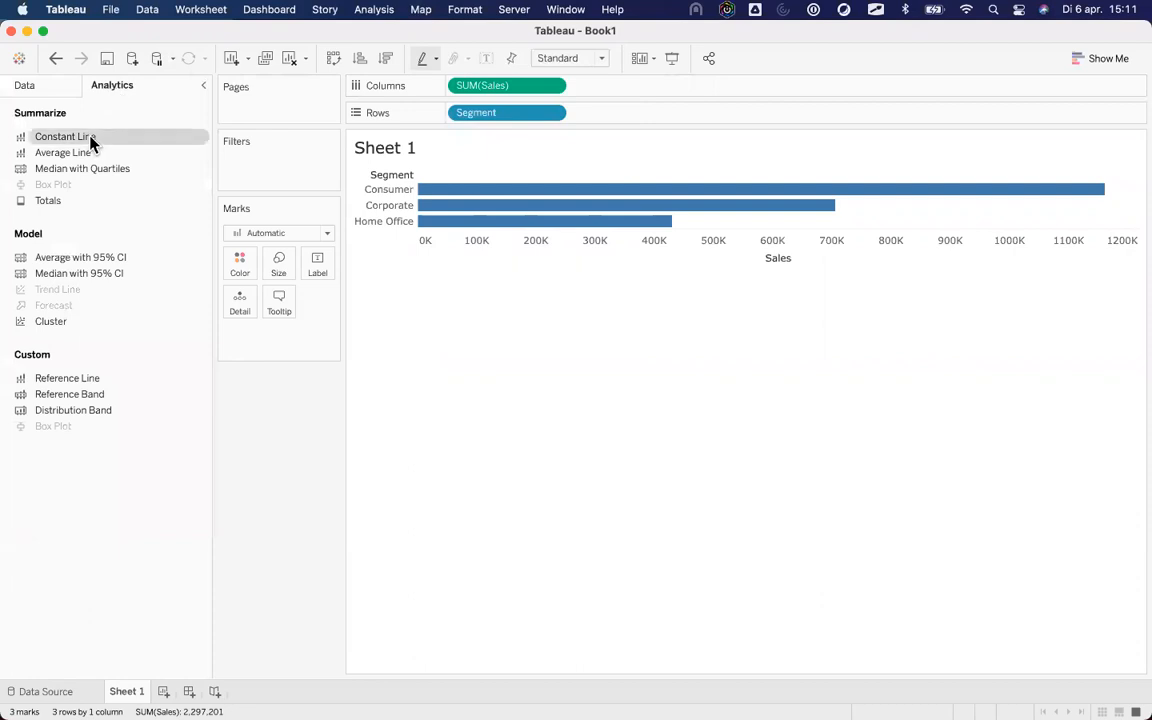
click(576, 62)
click(563, 113)
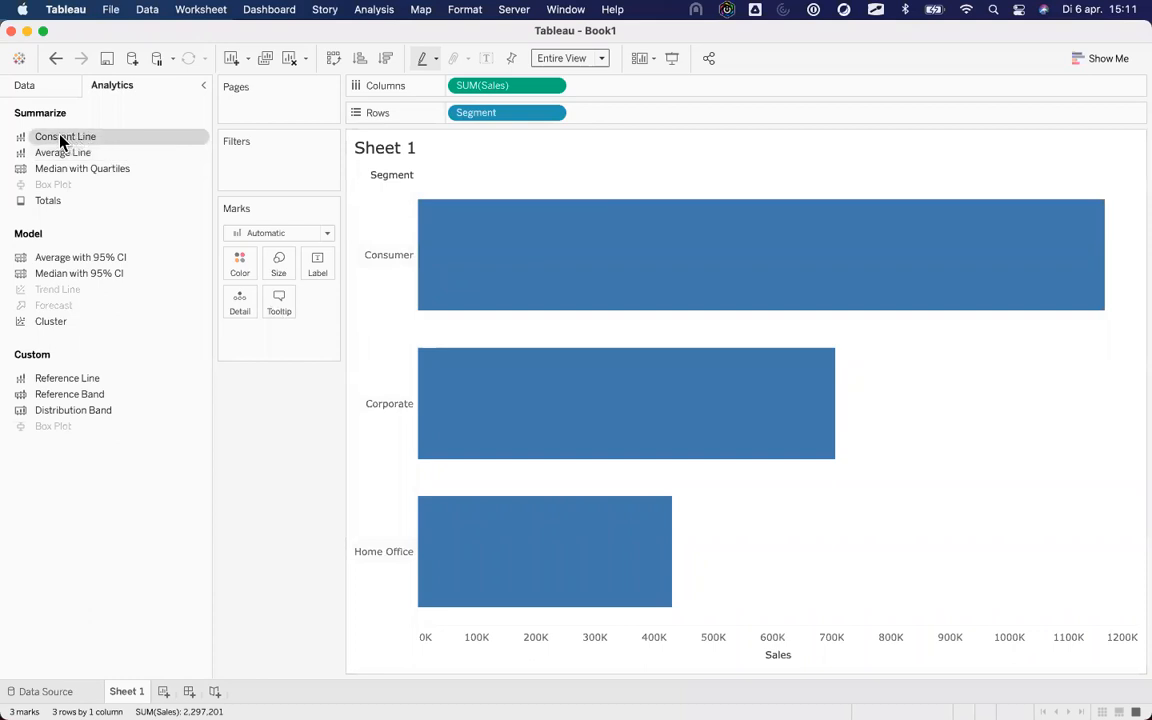
Add a constant reference line at 500,000 on the Sales axis.
drag(60, 140, 485, 198)
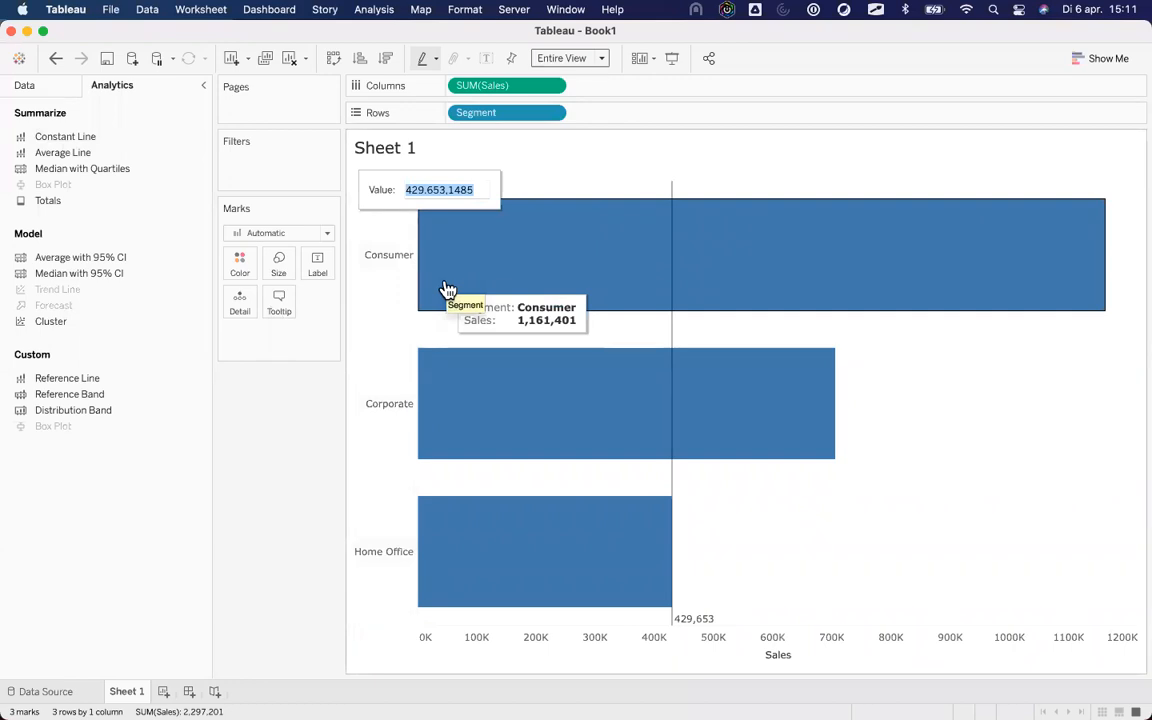
text(500000)
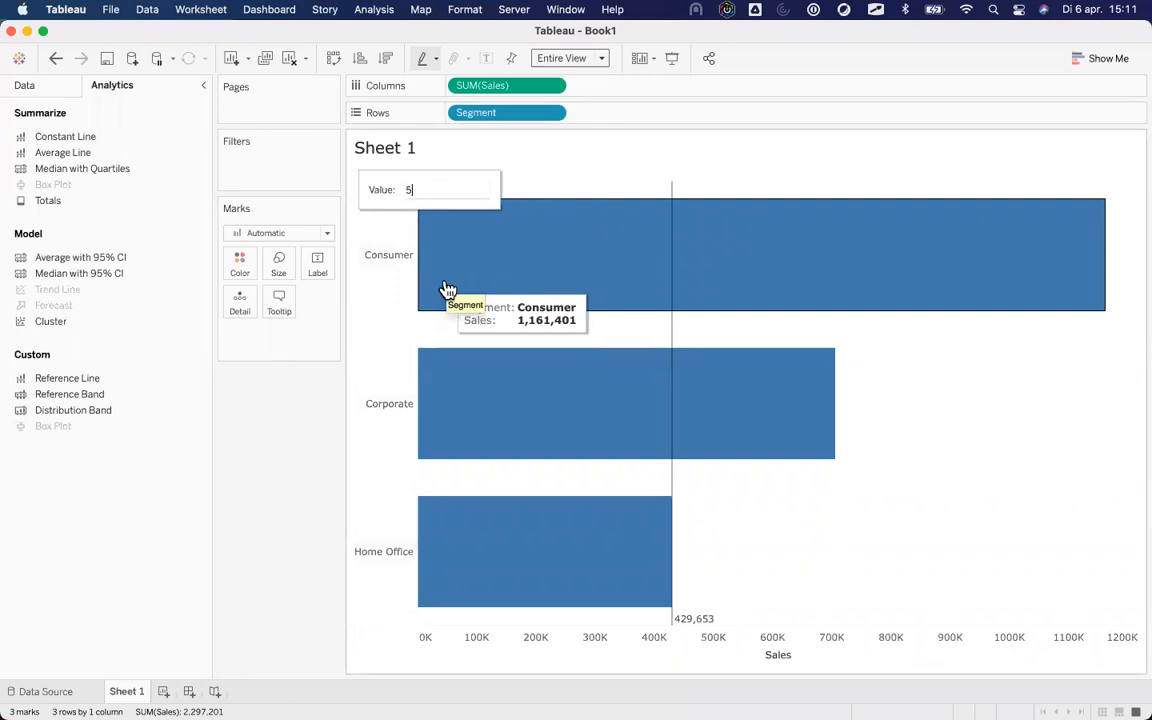
key(BackSpace)
key(BackSpace)
key(BackSpace)
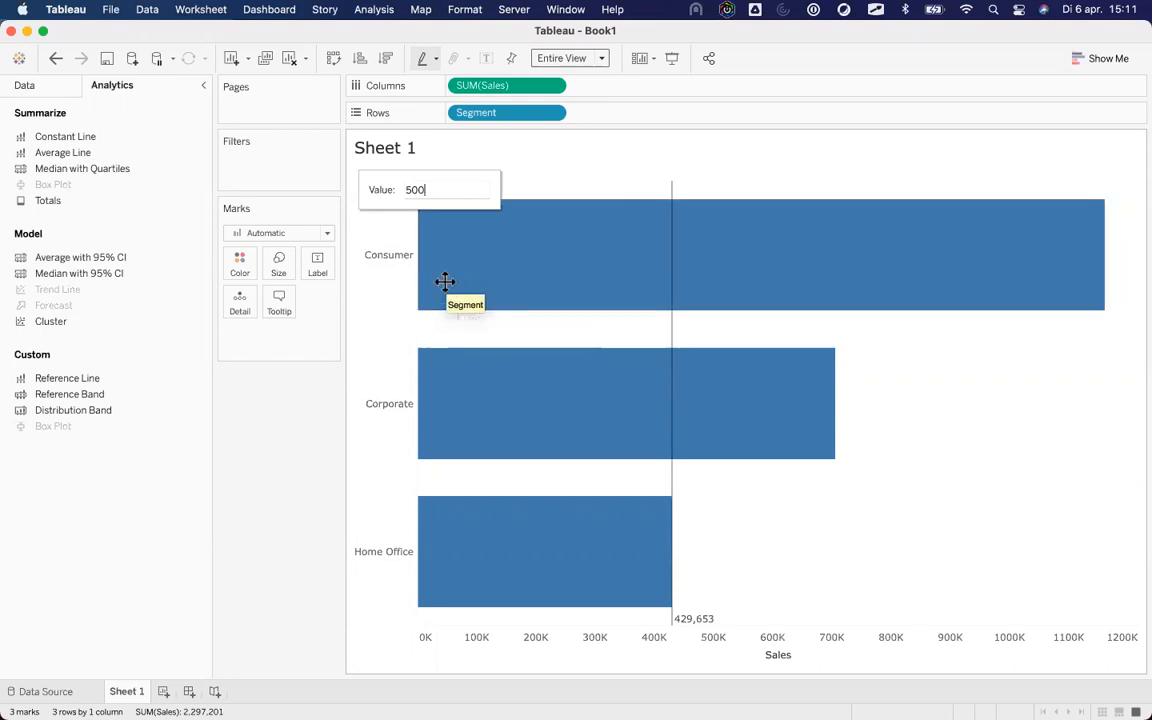
key(Return)
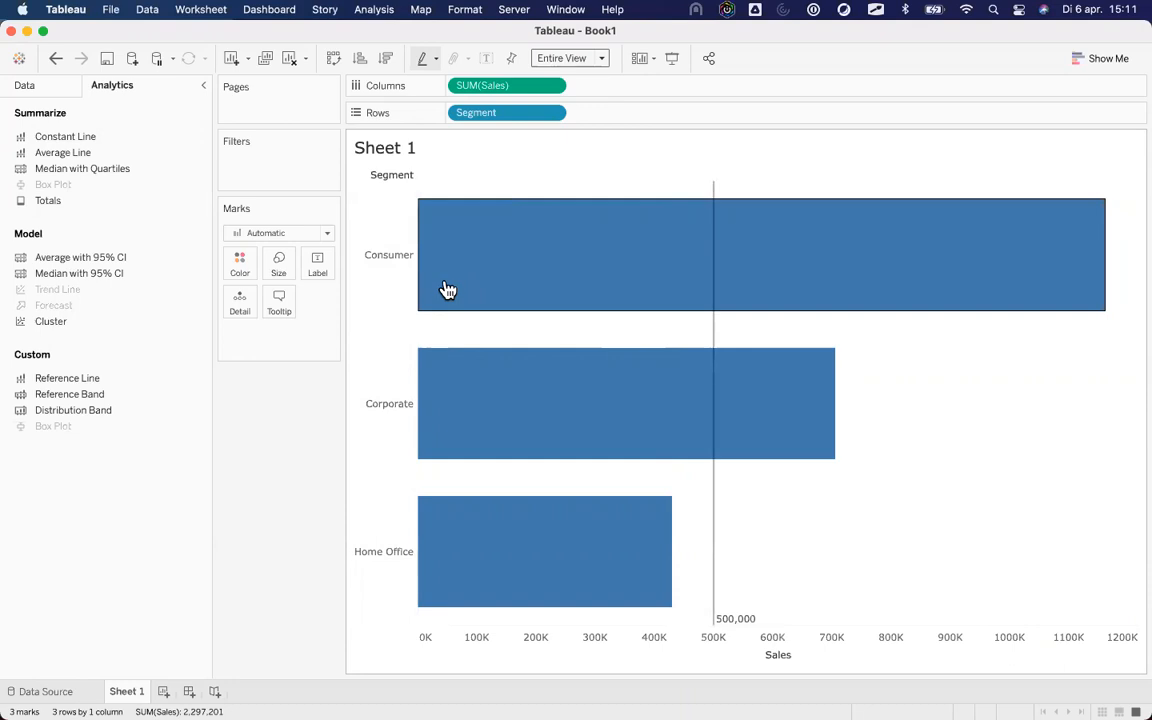
Change the reference line value to 5,000,000, then undo back to 500,000.
click(734, 630)
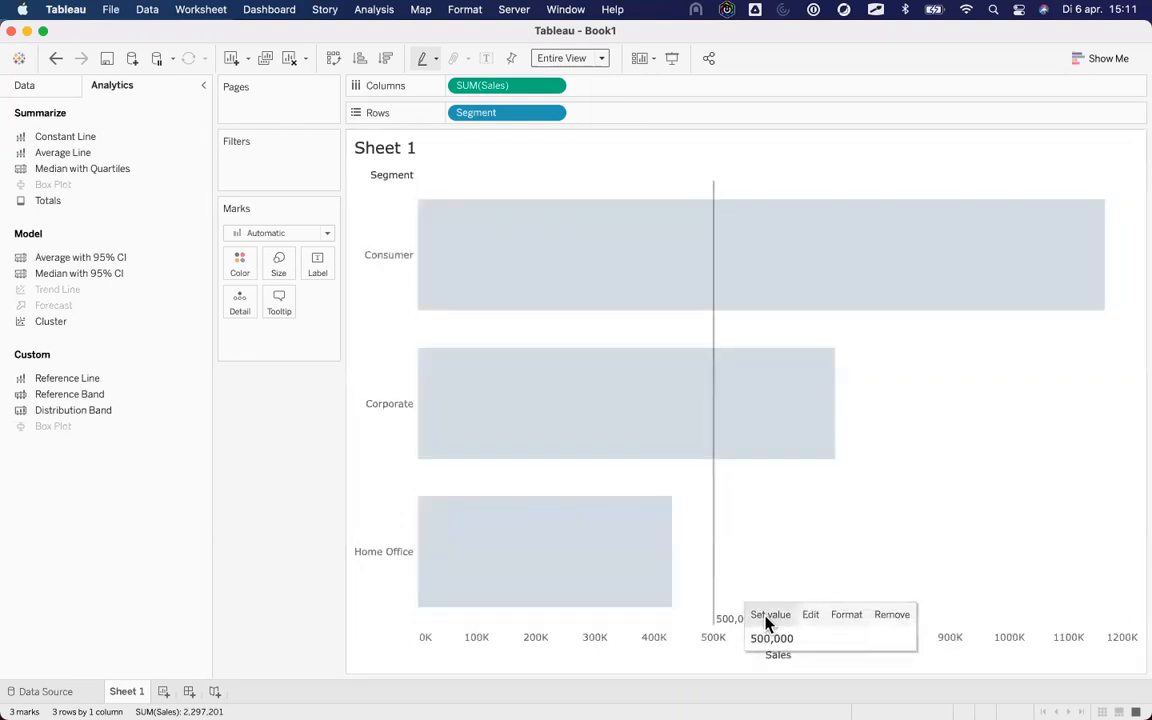
click(766, 620)
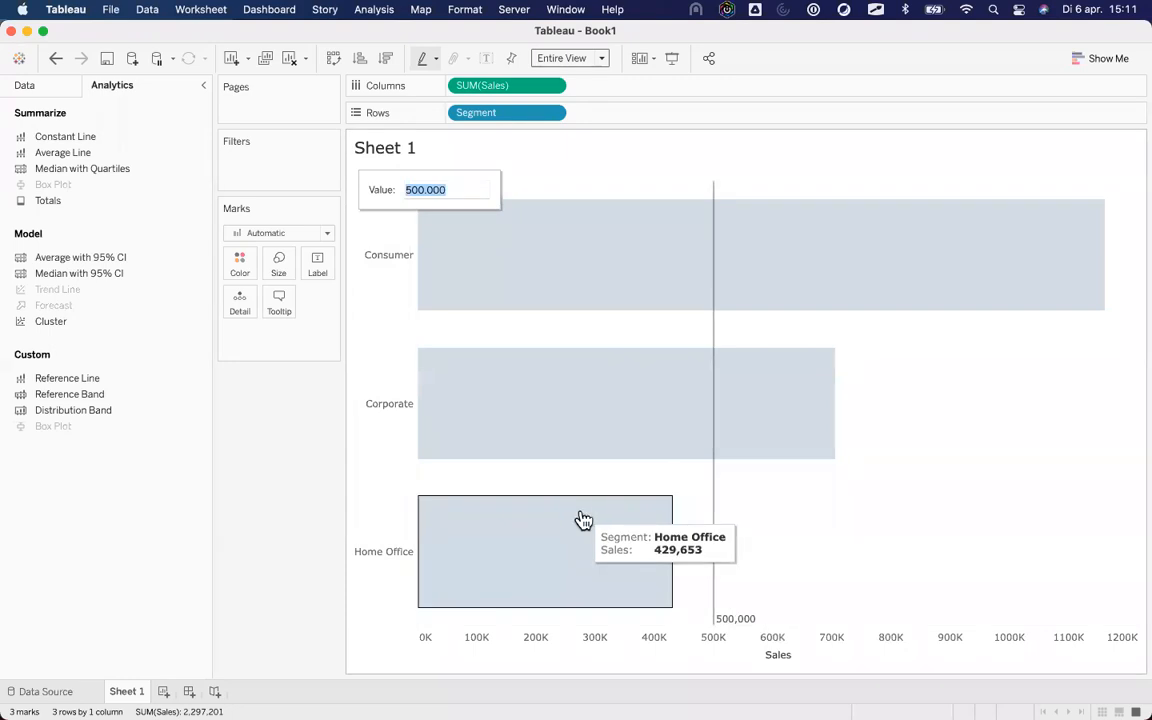
text(5000000)
key(Return)
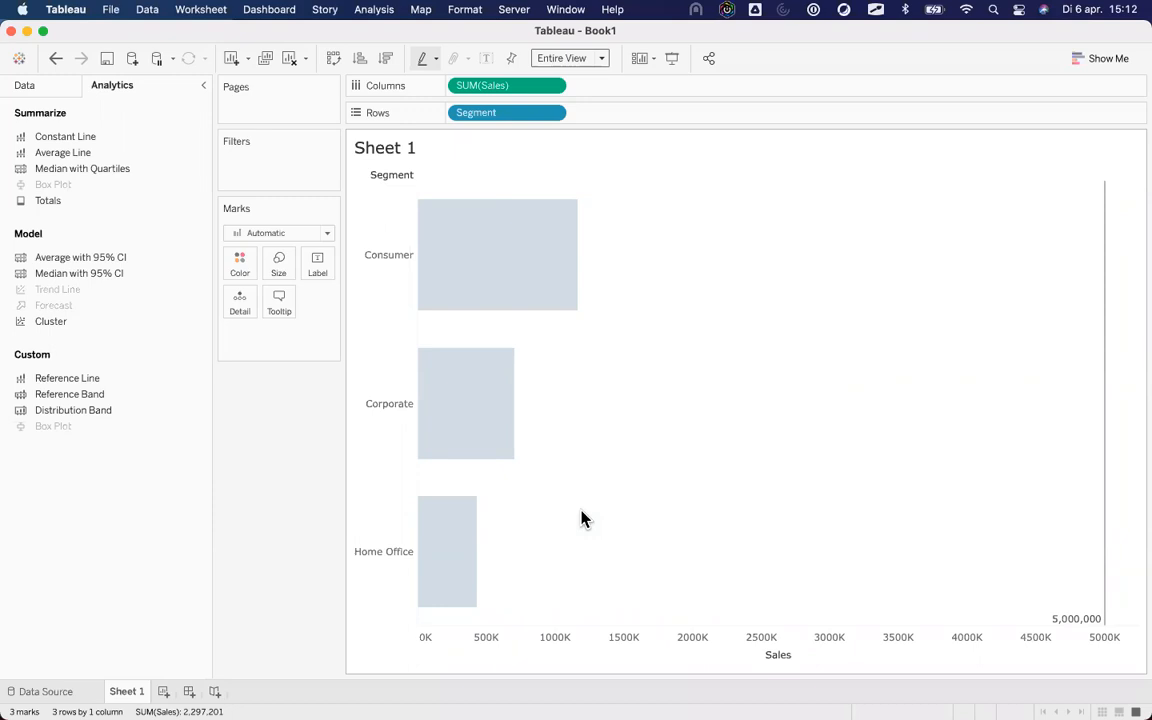
click(56, 59)
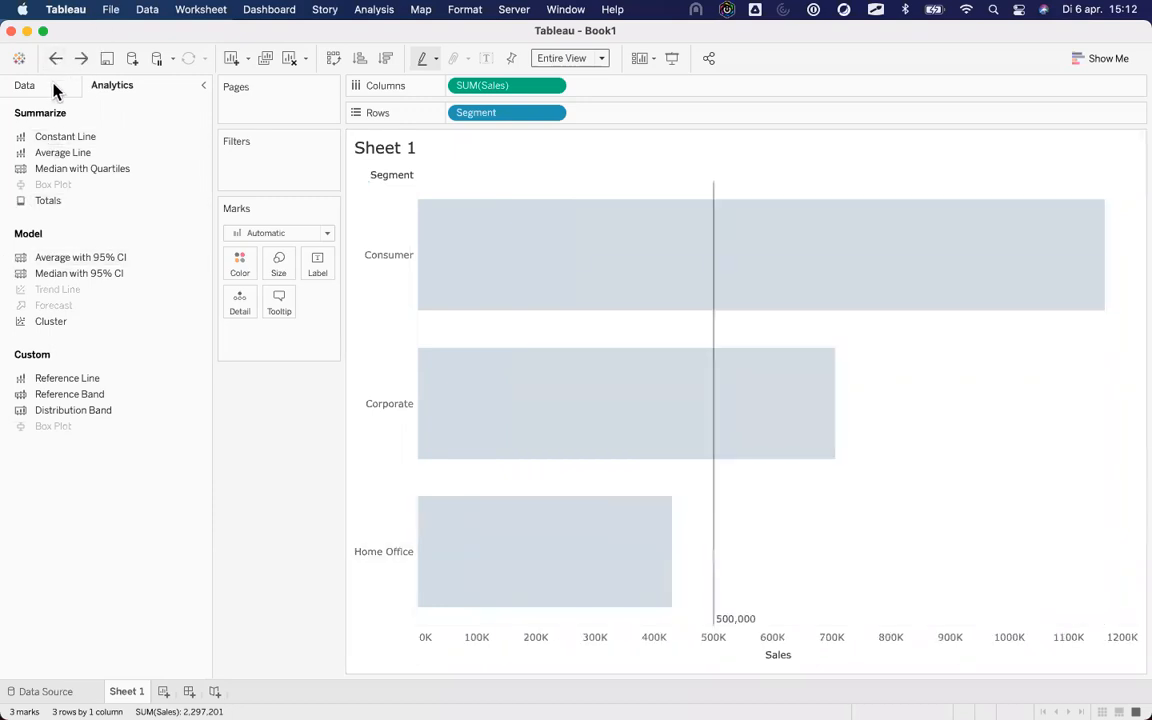
Create a new calculated field named MultipleCalculated from the Data pane.
click(52, 87)
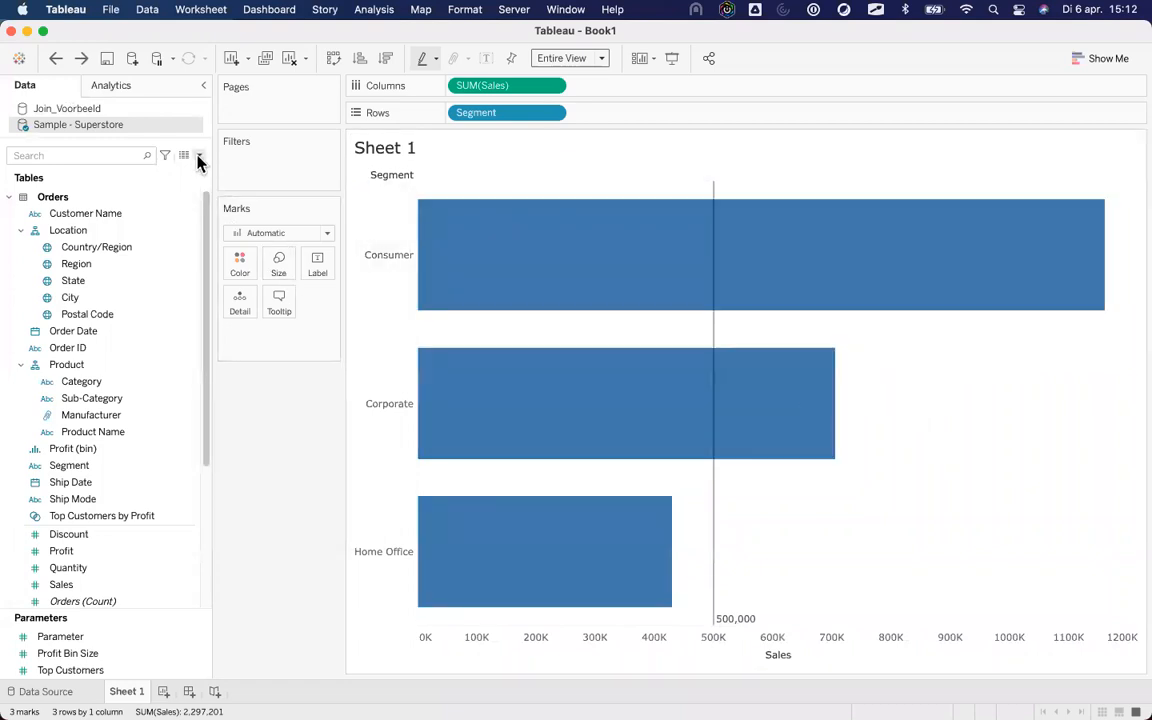
click(199, 157)
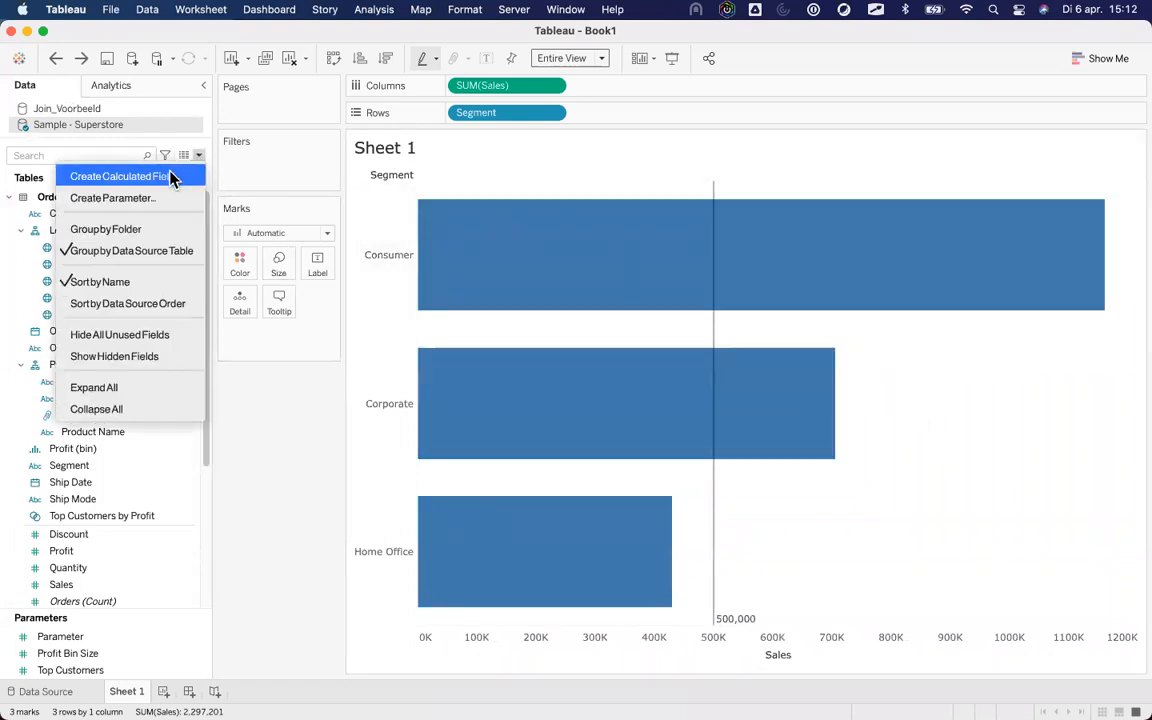
click(172, 177)
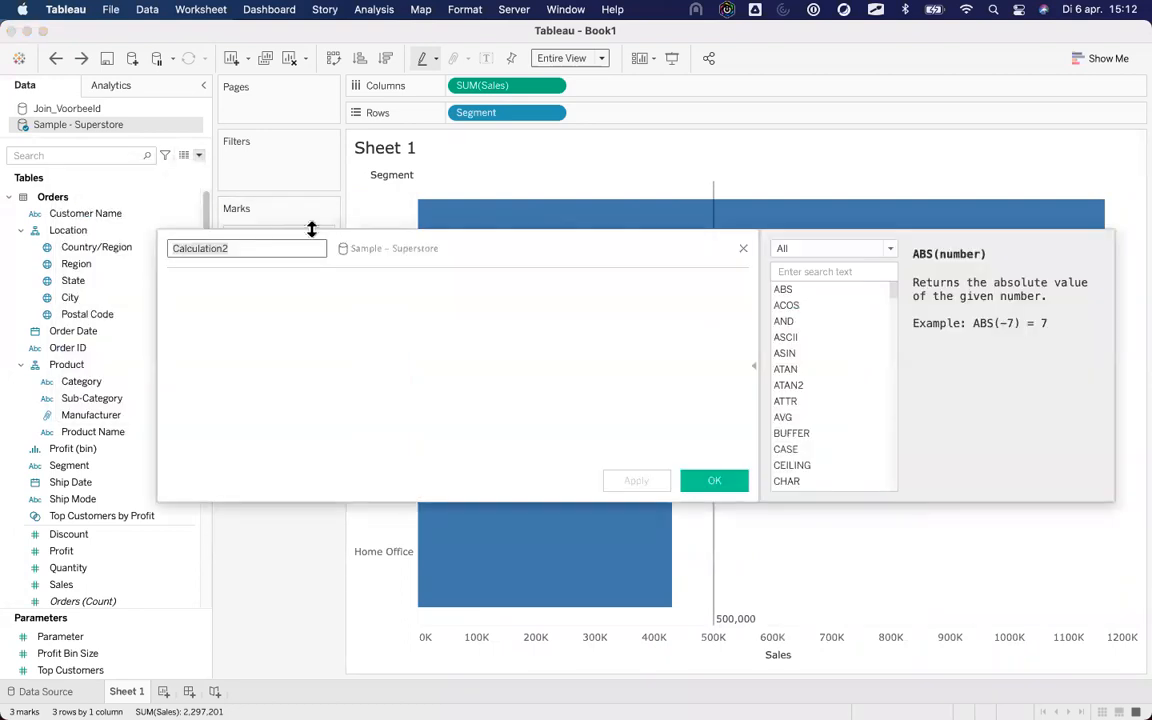
text(MultipleCalc)
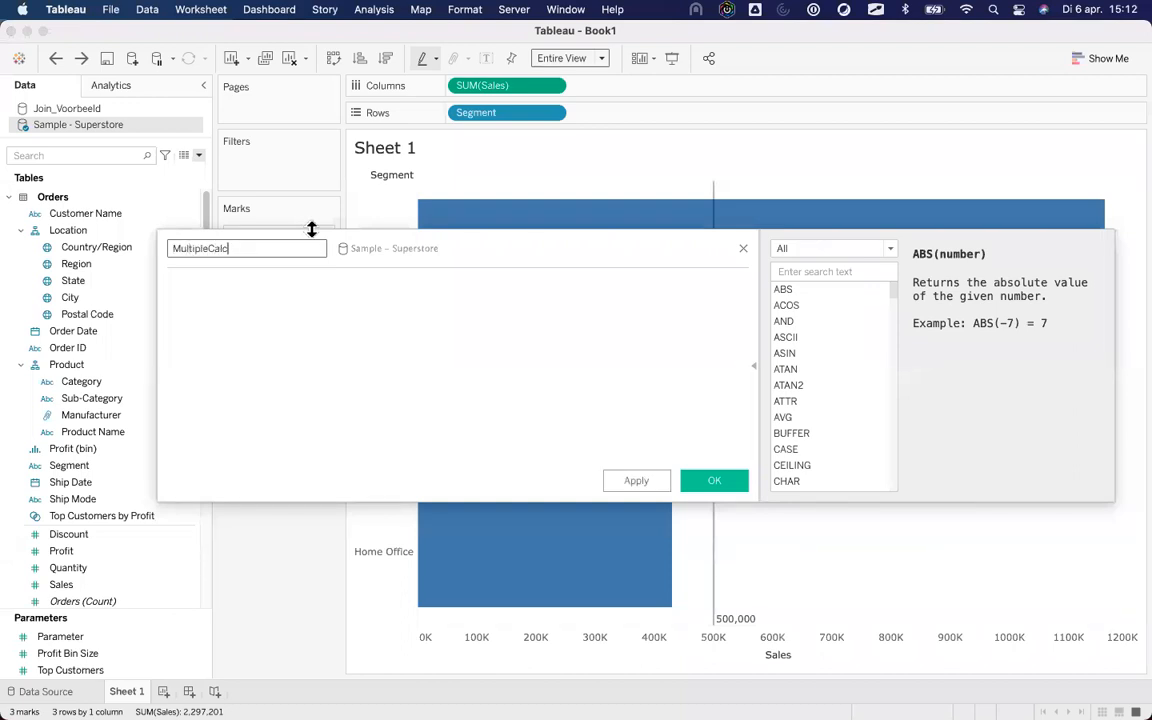
text(ulated)
key(Tab)
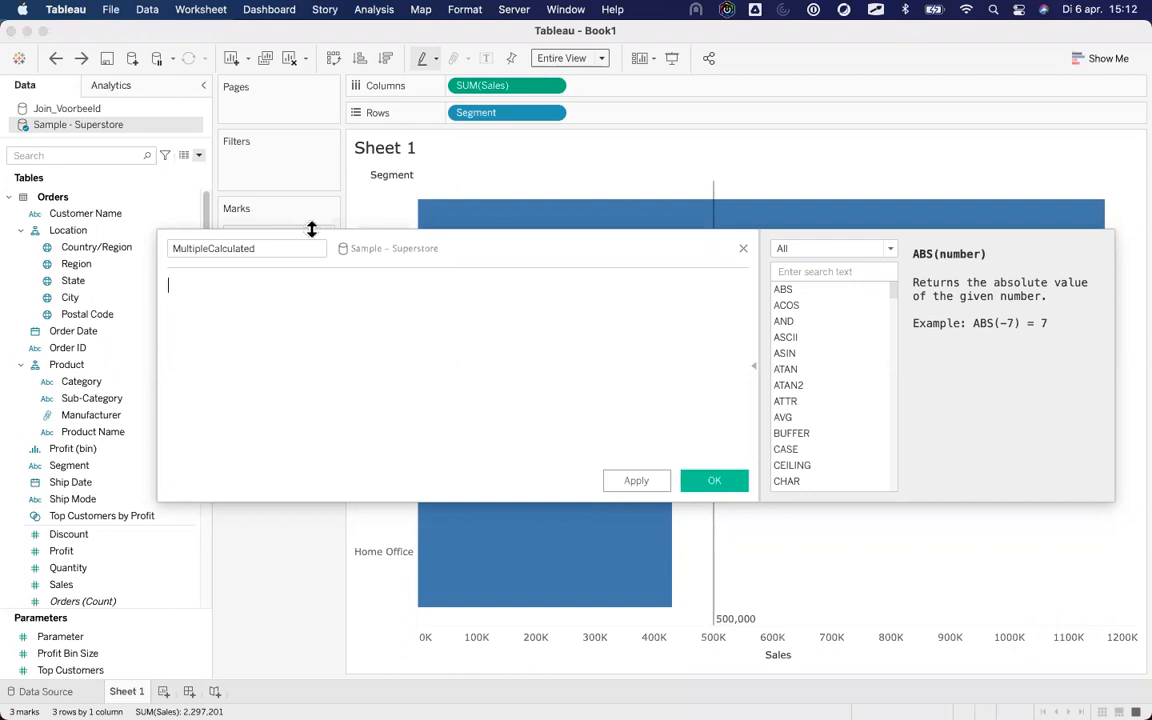
Write a //Field1 comment followed by sum([Profit])/sum([Sales]).
text(//)
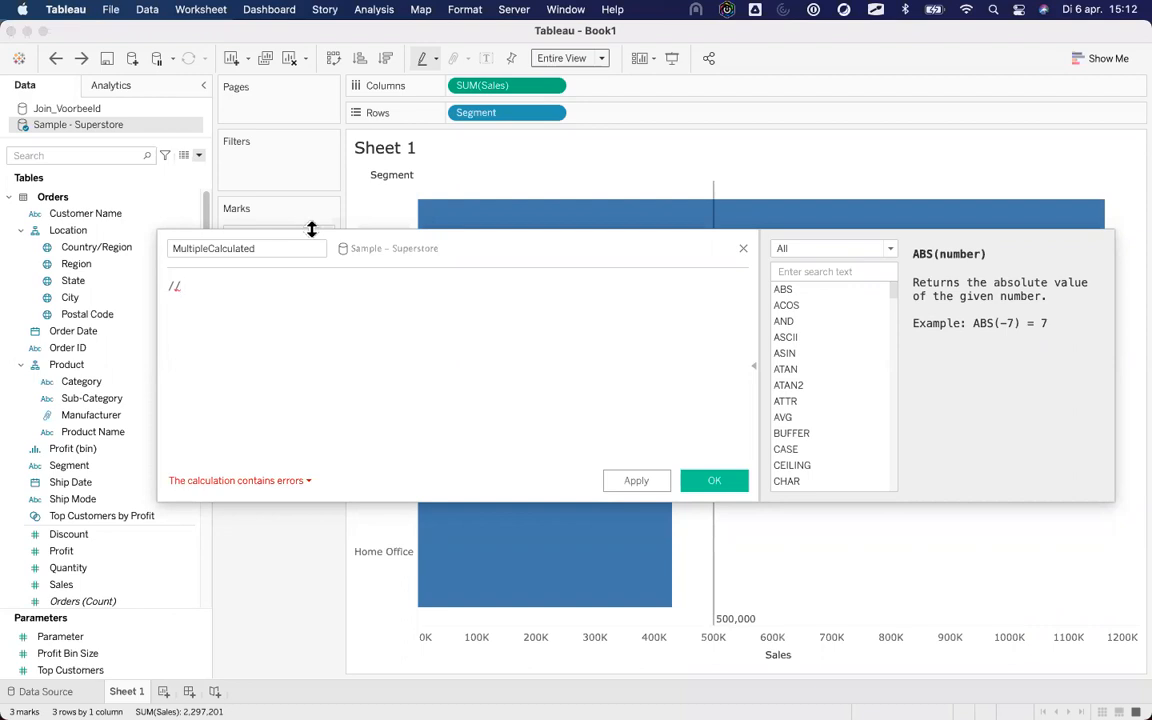
text(Field1)
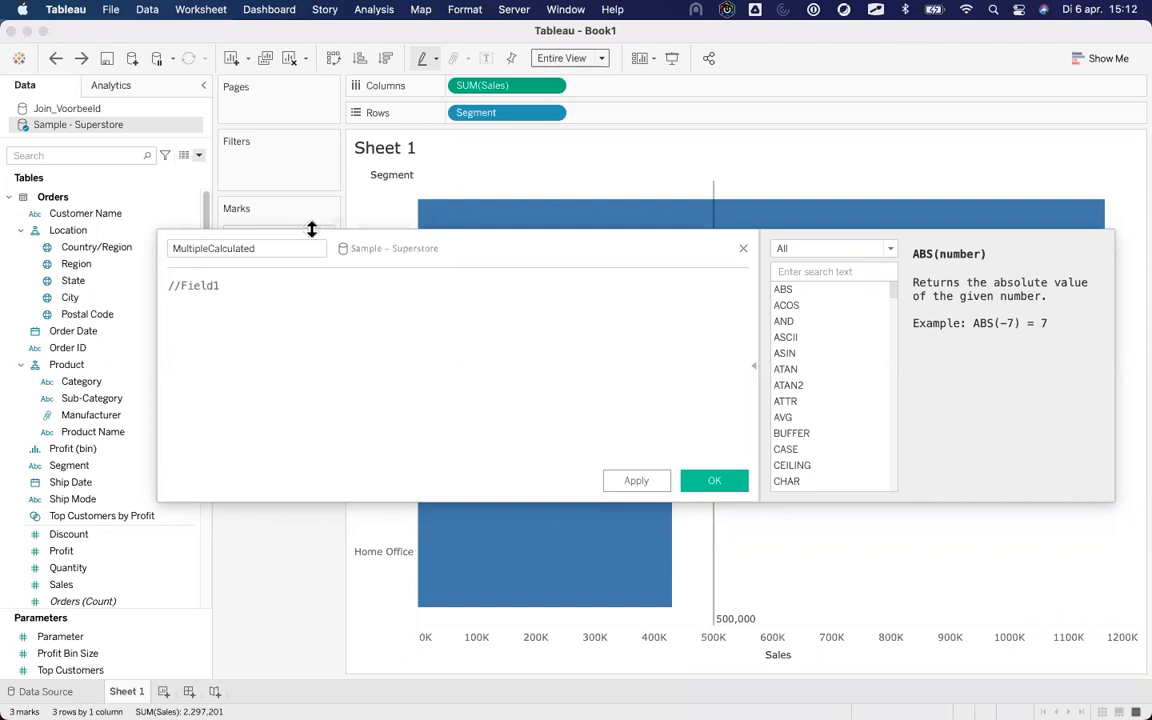
key(Return)
text(sum()
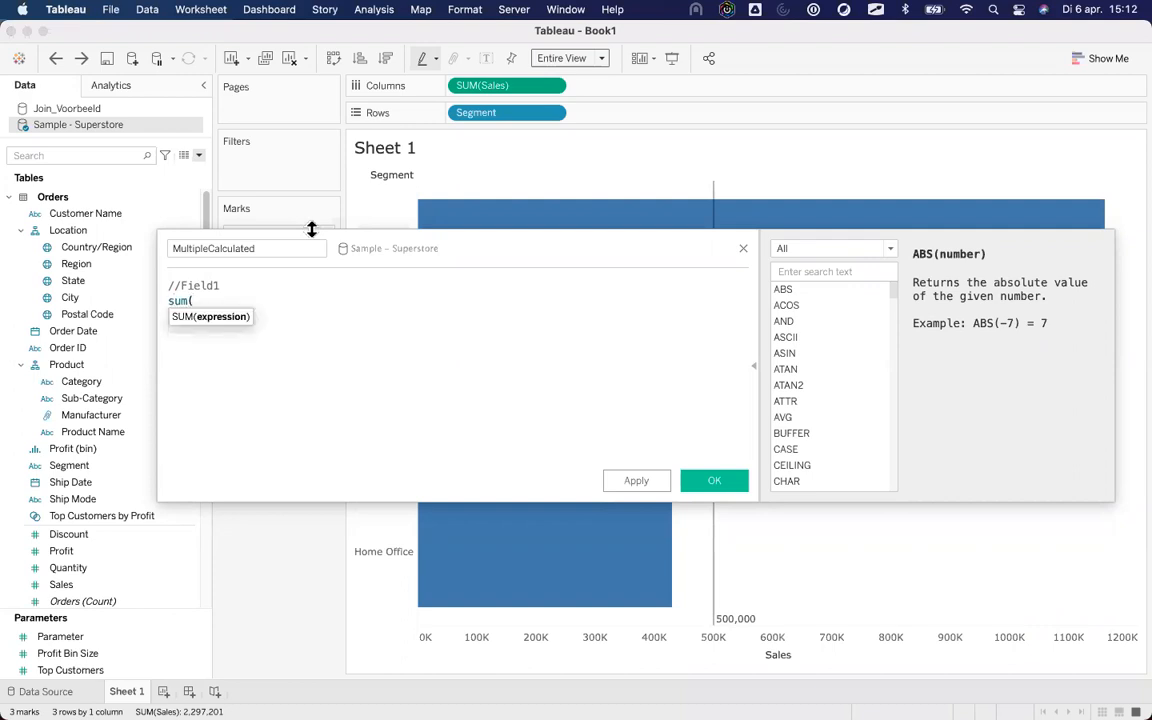
text(profi\)
key(BackSpace)
key(Return)
text()/sum(sales)
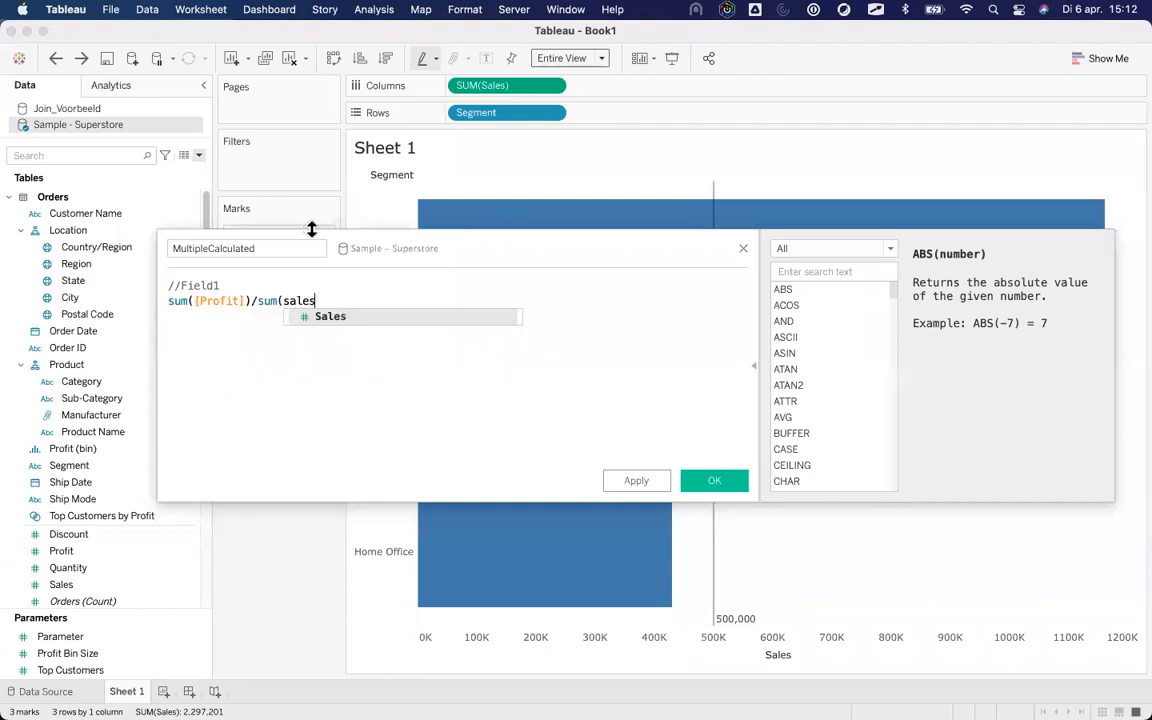
text(\)
key(BackSpace)
key(Return)
text())
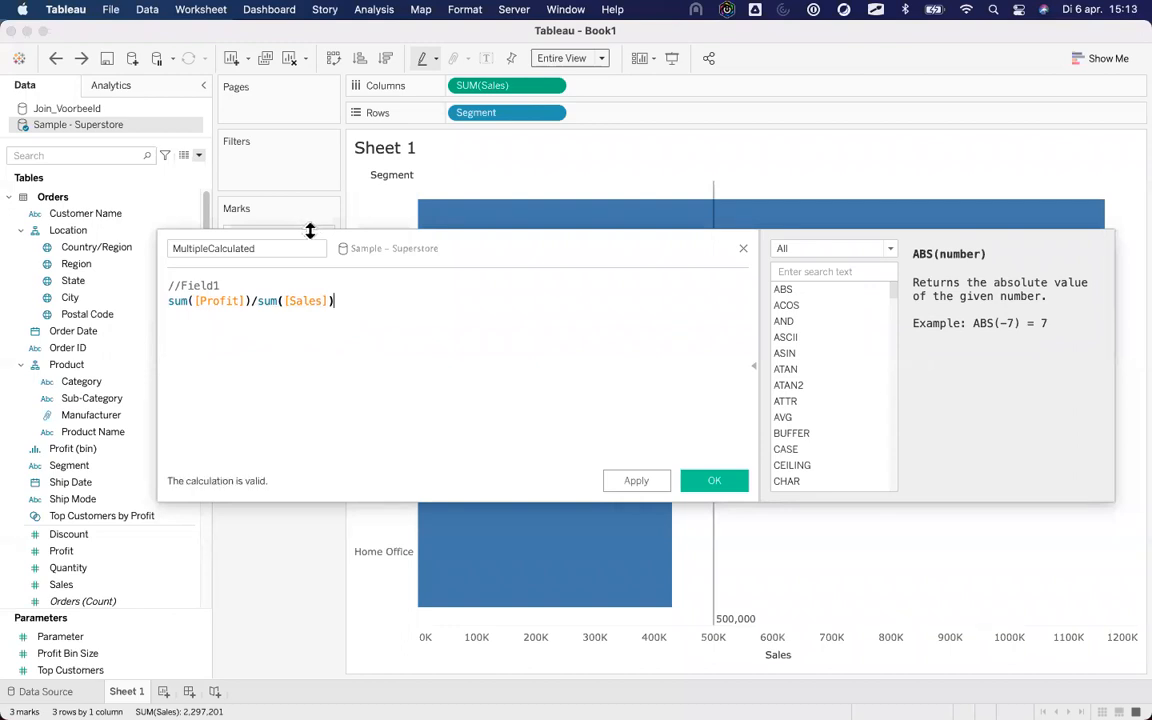
key(Return)
key(Return)
Add a //Fixed comment followed by { FIXED [State]:sum([Sales])}.
text(//)
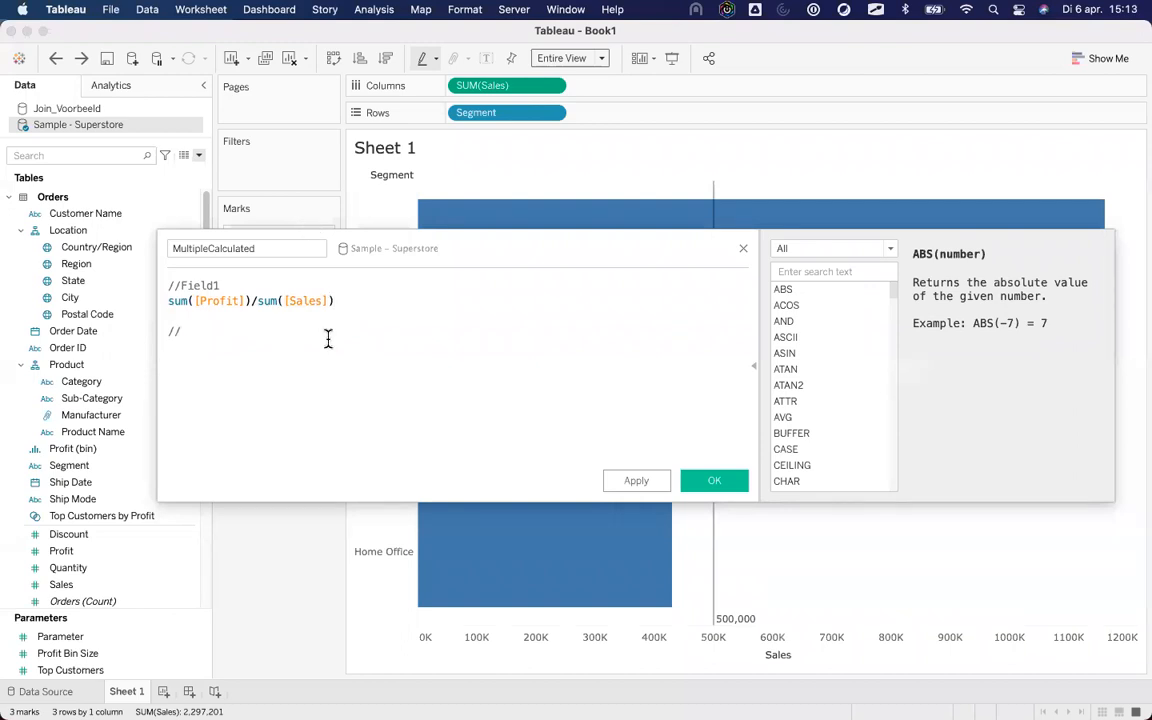
text(Fixed)
key(Return)
text({ FI)
key(Return)
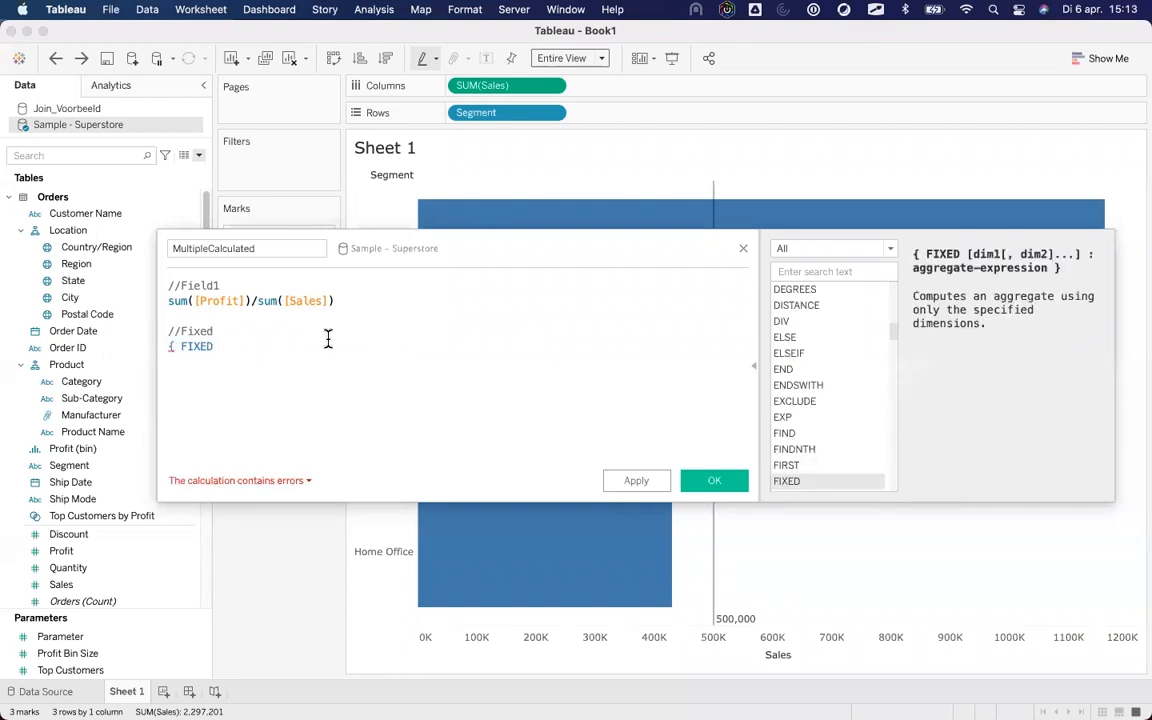
text(sta)
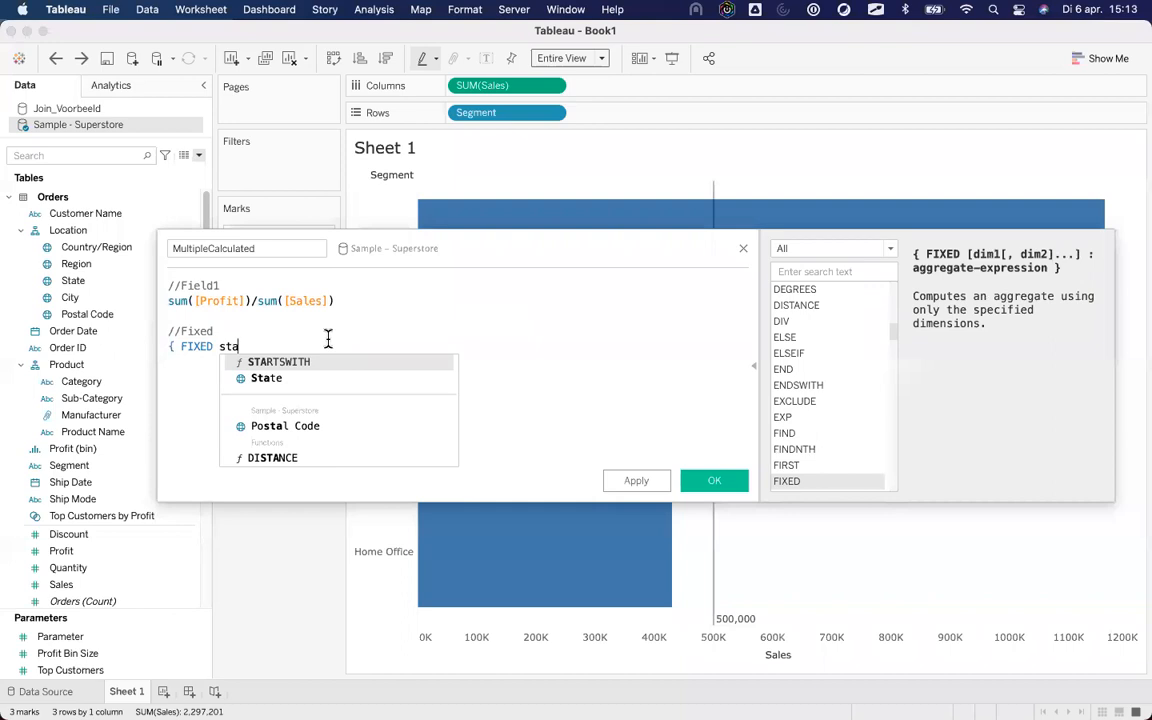
key(Return)
text(:sum()
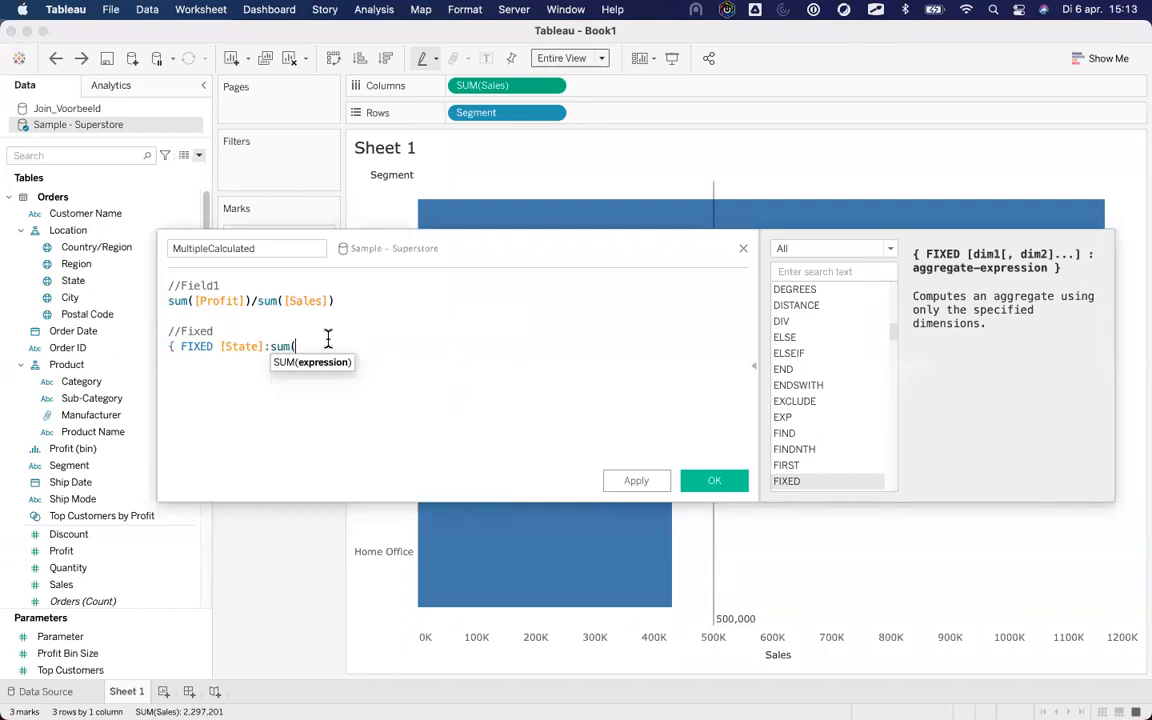
text(sales))
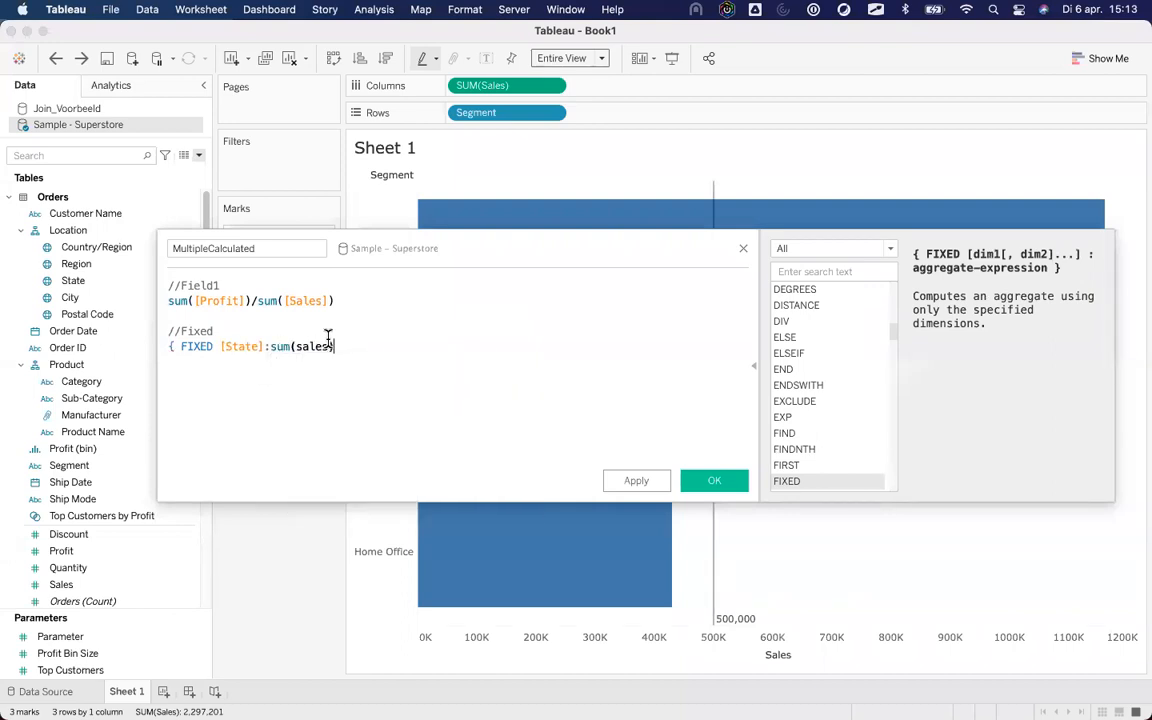
key(BackSpace)
key(Return)
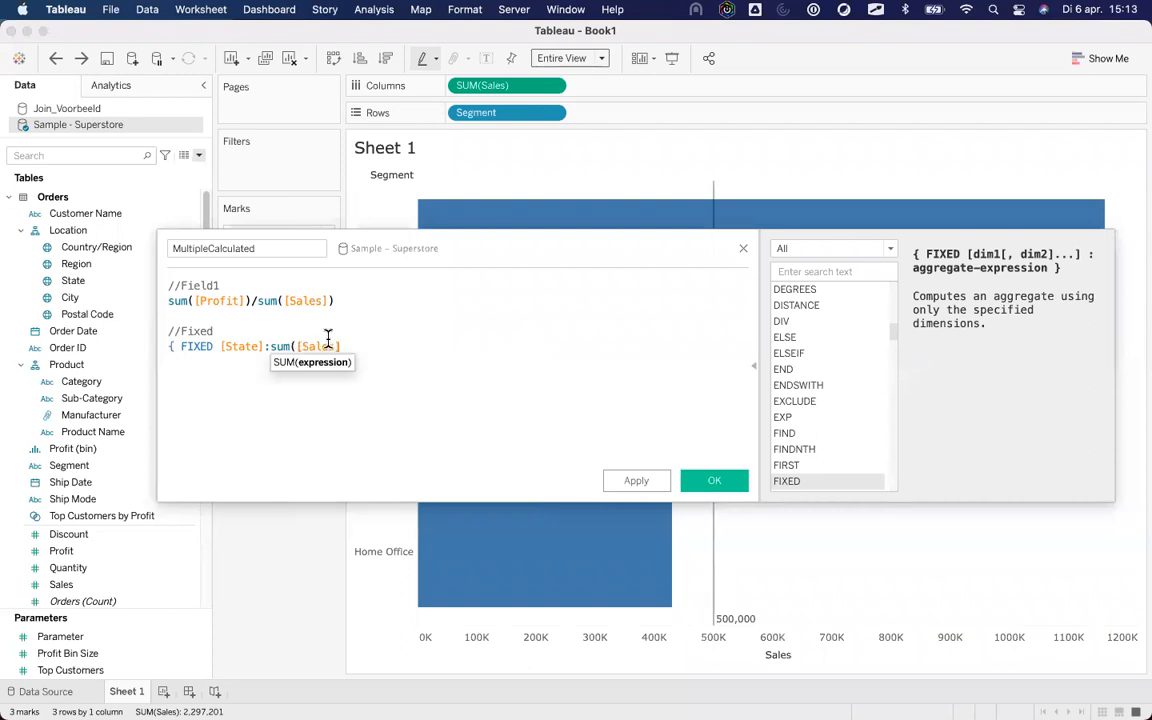
text()})
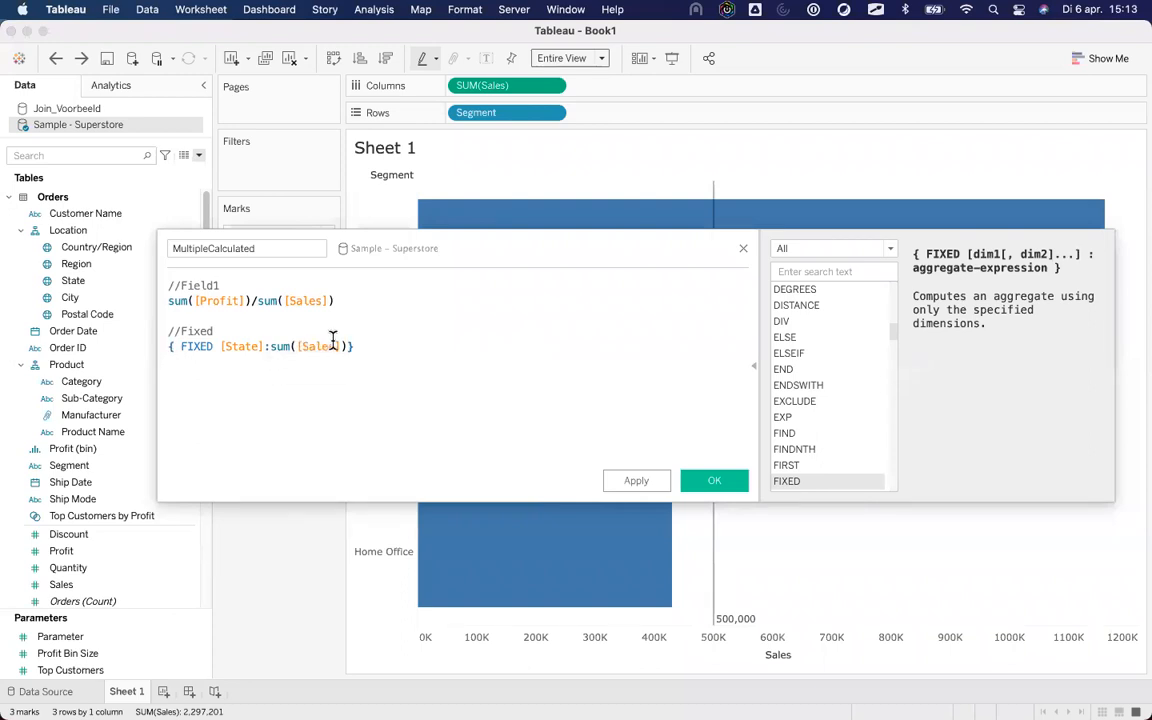
Drag the Fixed comment and FIXED expression into the Data pane to create a Fixed field.
drag(458, 237, 622, 216)
drag(500, 281, 108, 300)
drag(554, 331, 114, 278)
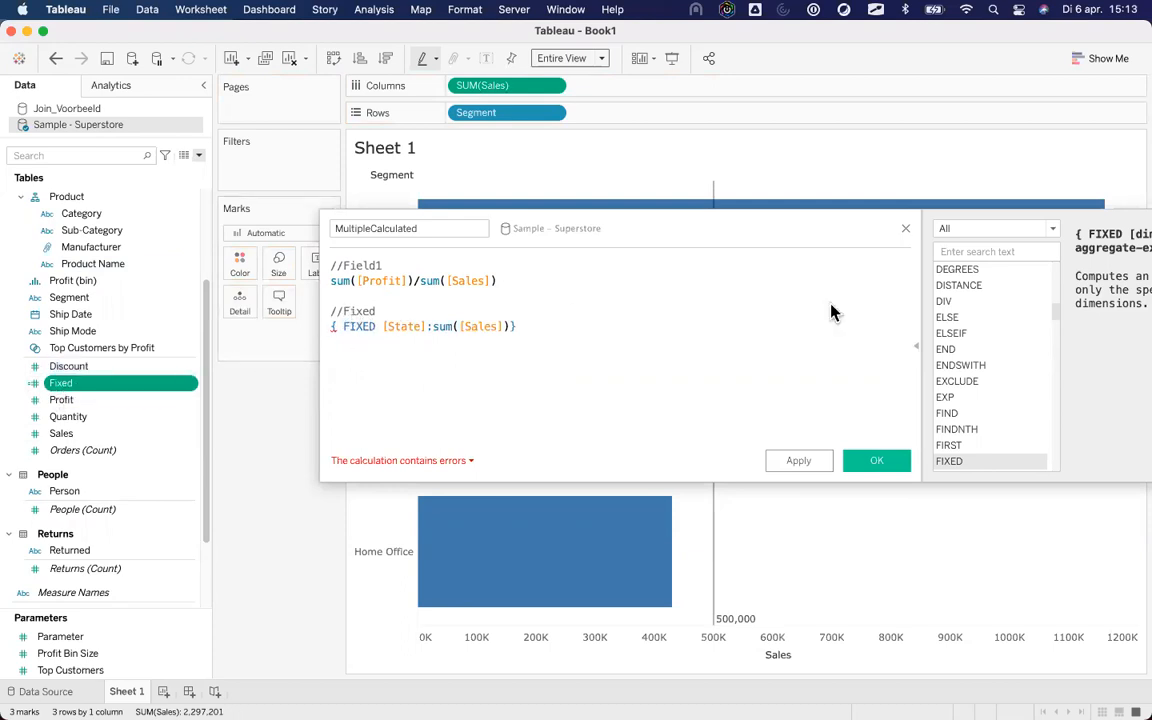
click(904, 232)
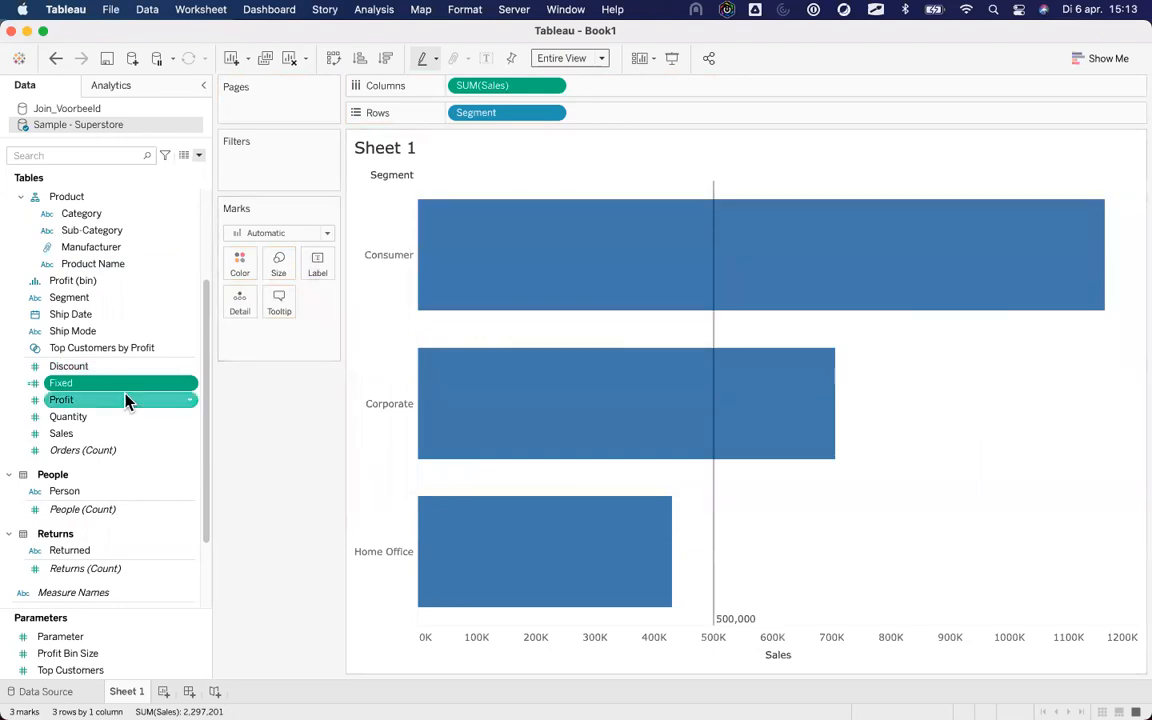
Open the Fixed field's editor to verify { FIXED [State]:sum([Sales])}, then close it.
right_click(122, 393)
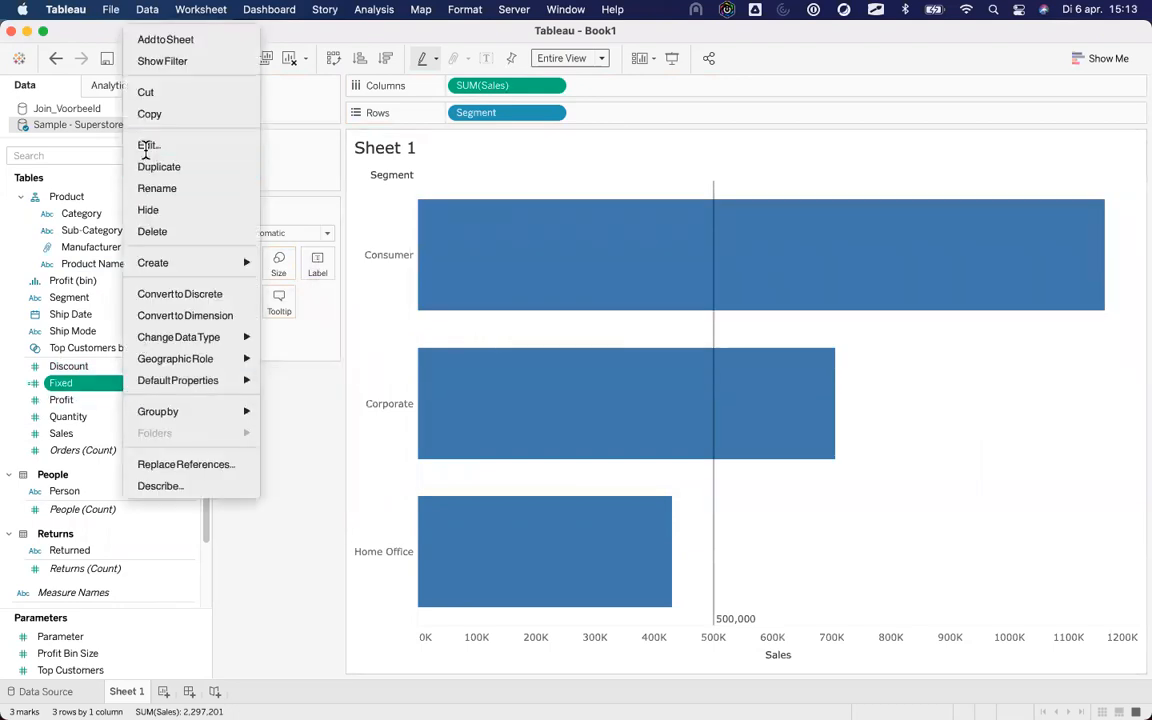
click(142, 145)
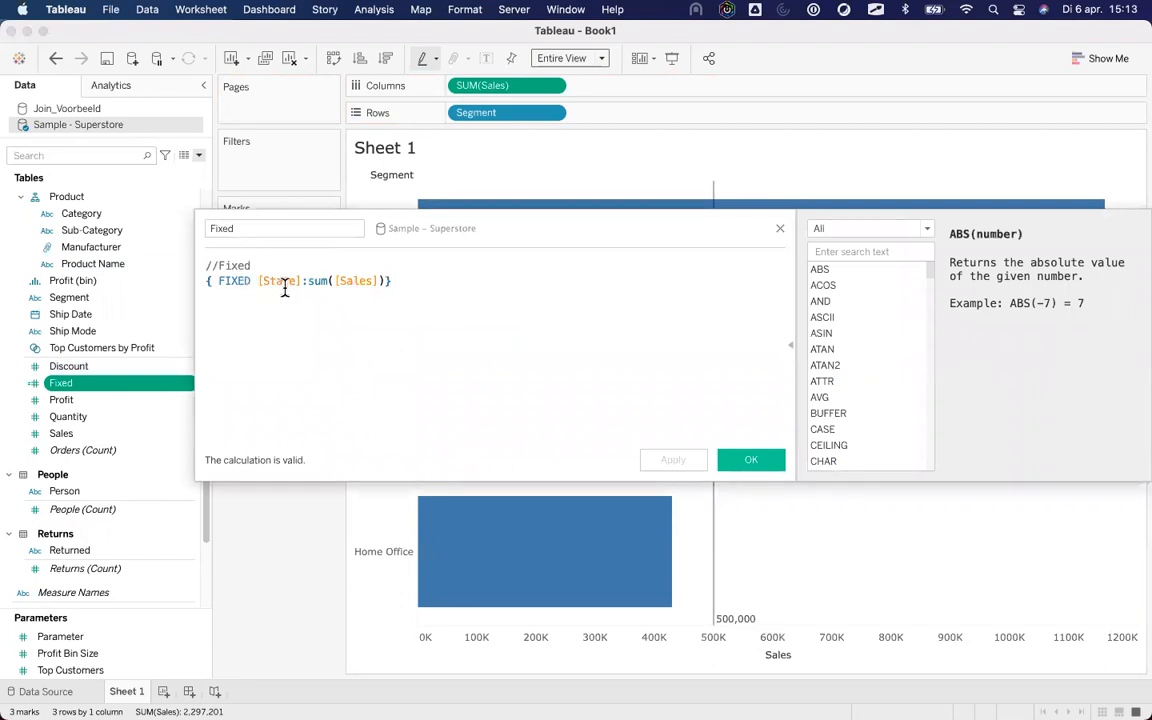
click(780, 230)
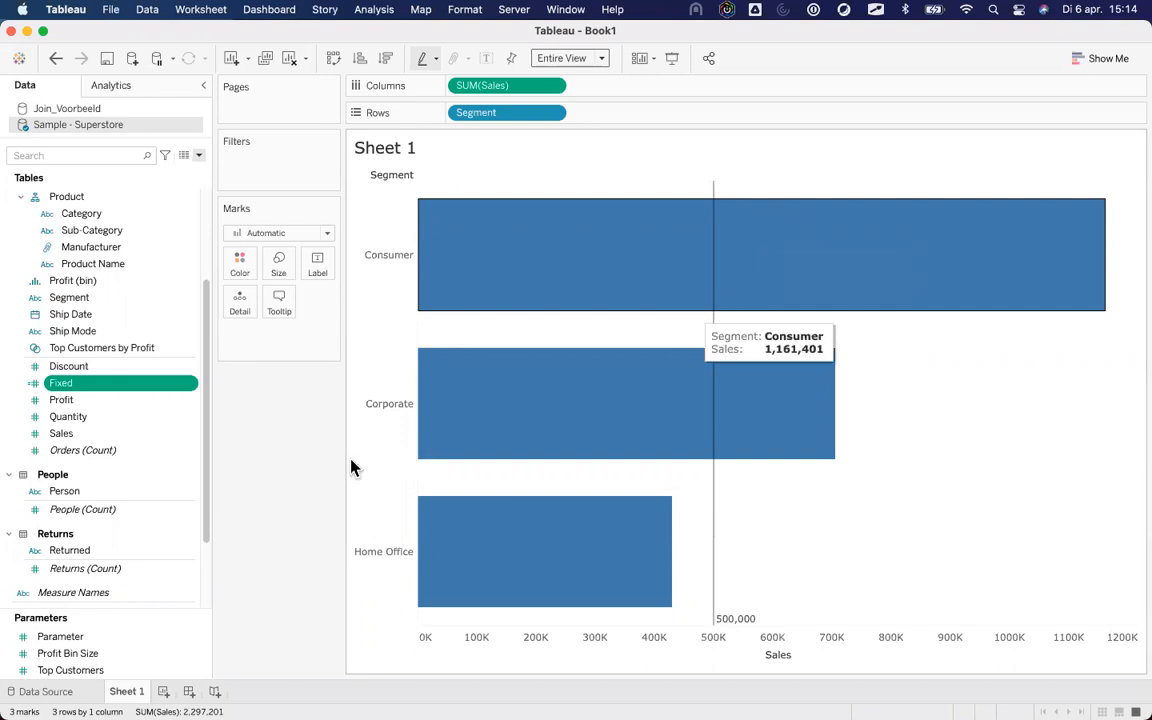
Remove SUM(Sales) from Columns and delete the 500,000 reference line.
scroll(186, 313, up, 5)
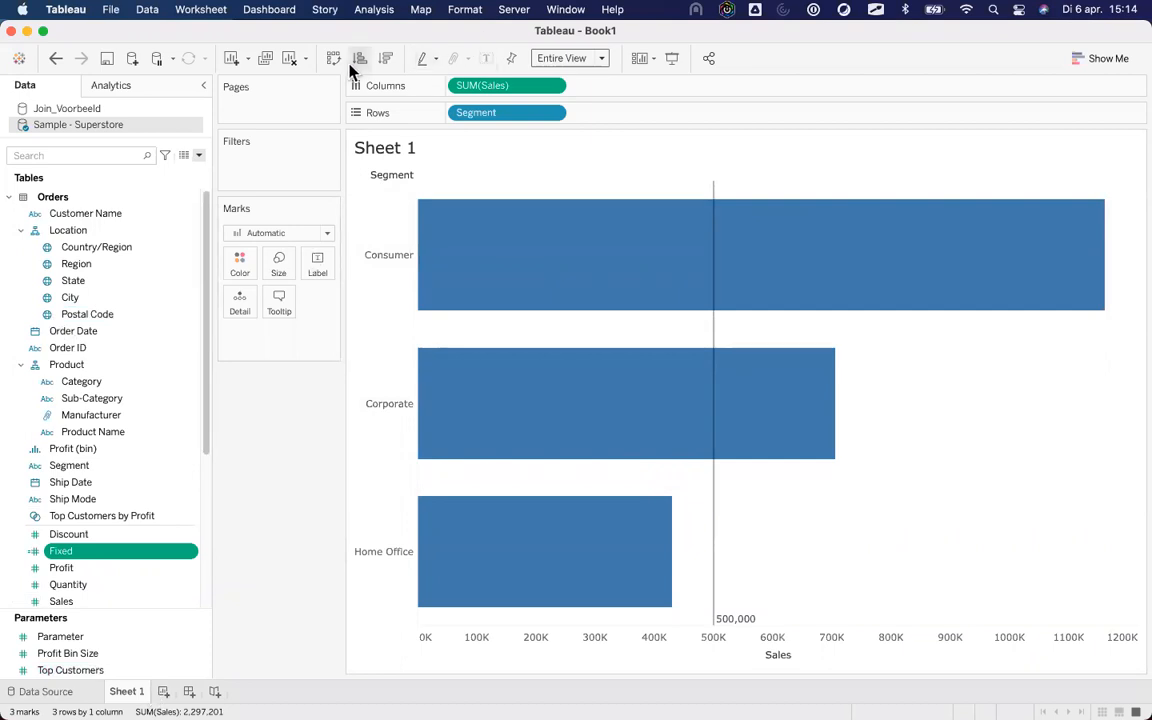
drag(455, 85, 226, 465)
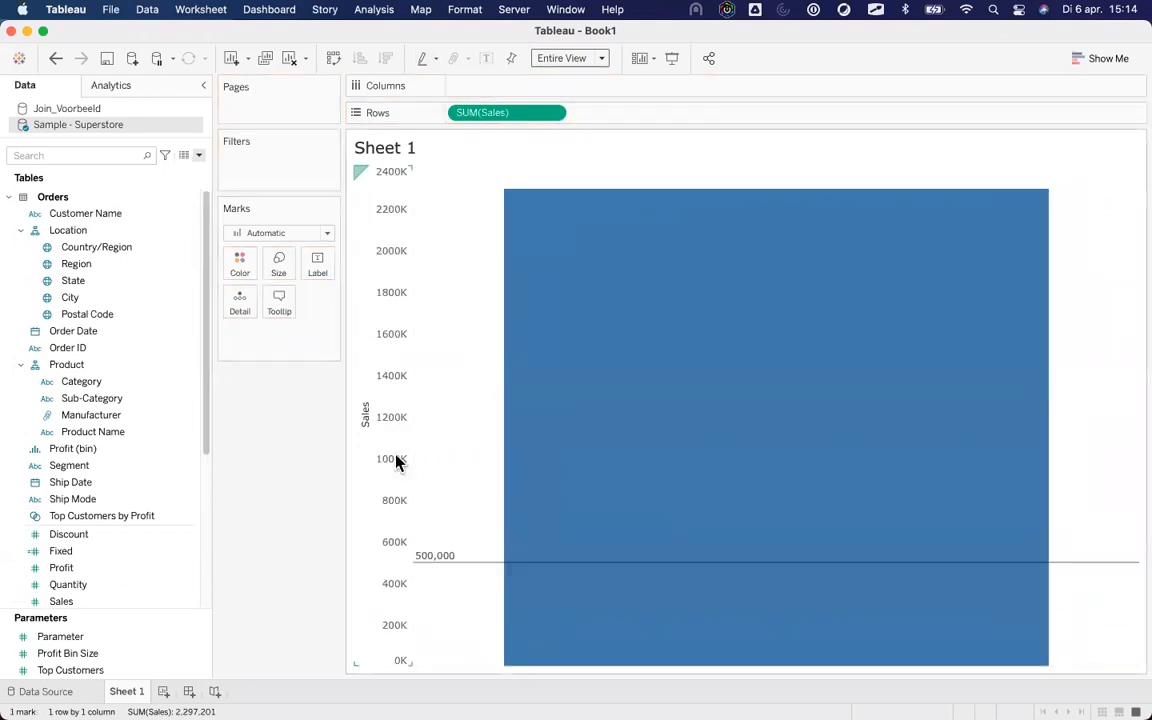
right_click(378, 458)
click(472, 645)
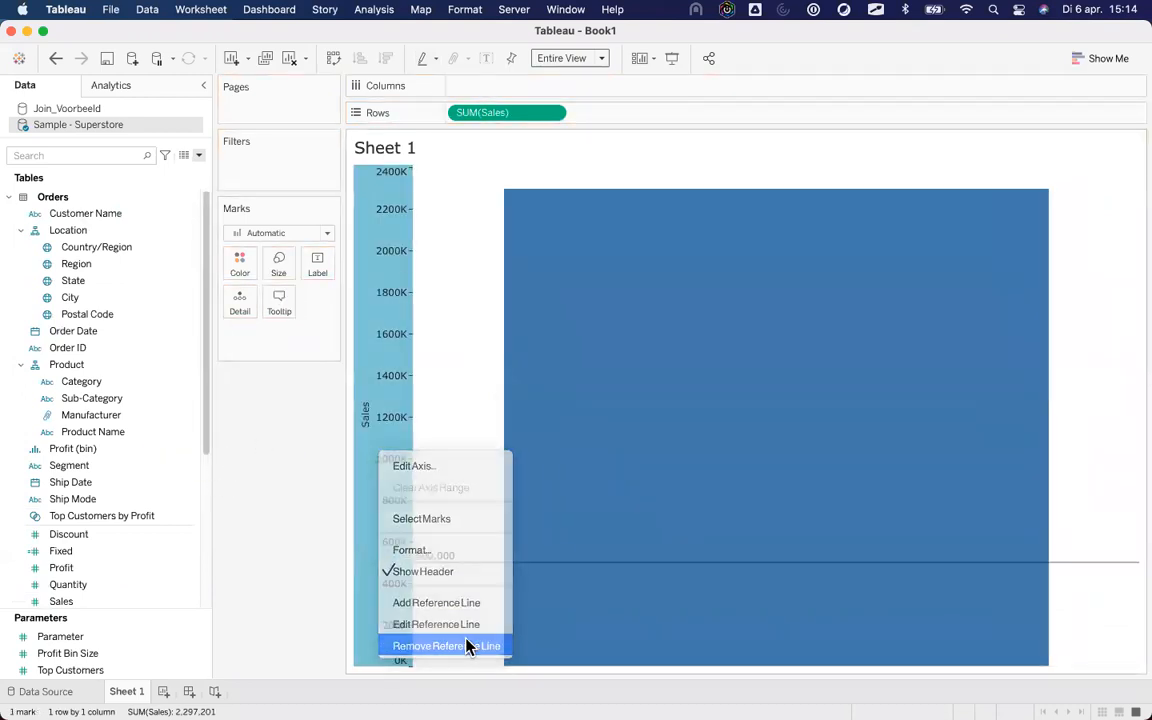
Add Order Date to Columns as continuous months, then undo back to a single Sales bar.
click(73, 331)
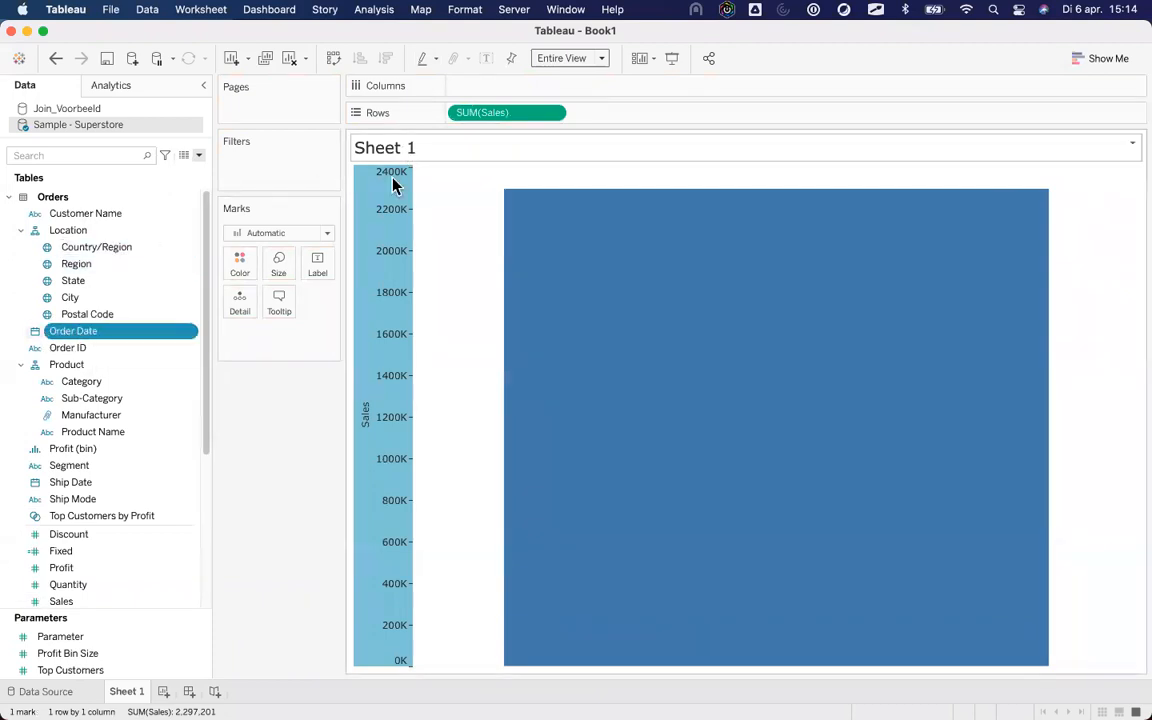
drag(69, 334, 486, 95)
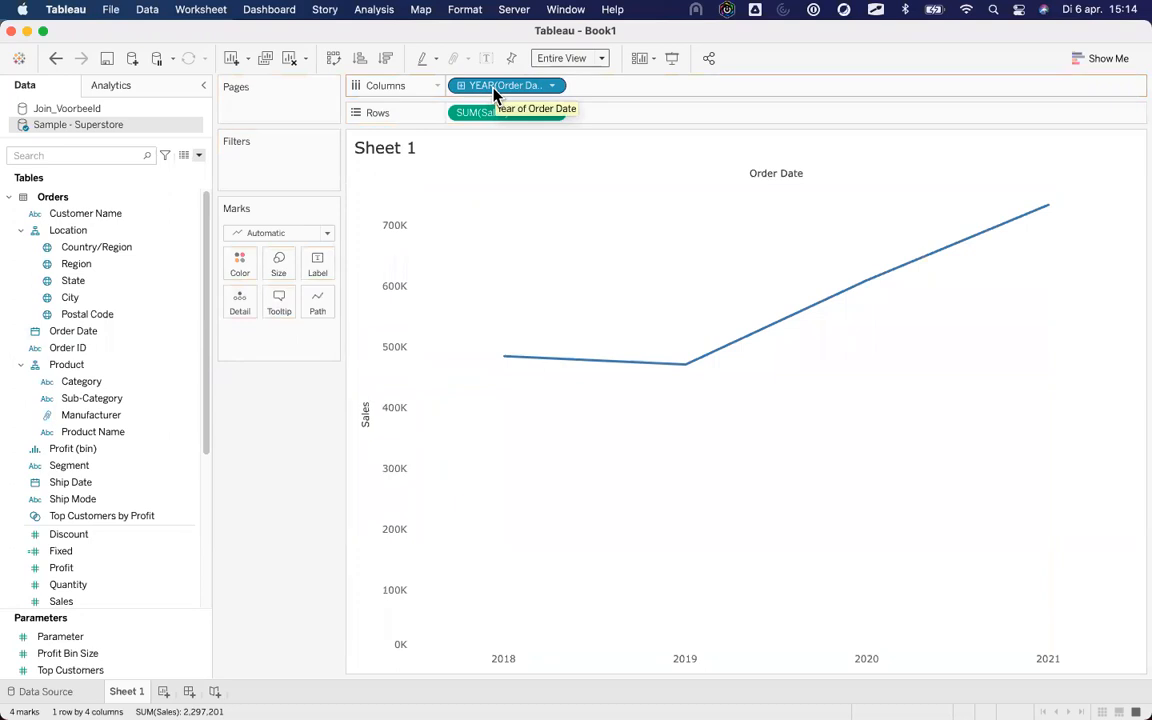
right_click(497, 90)
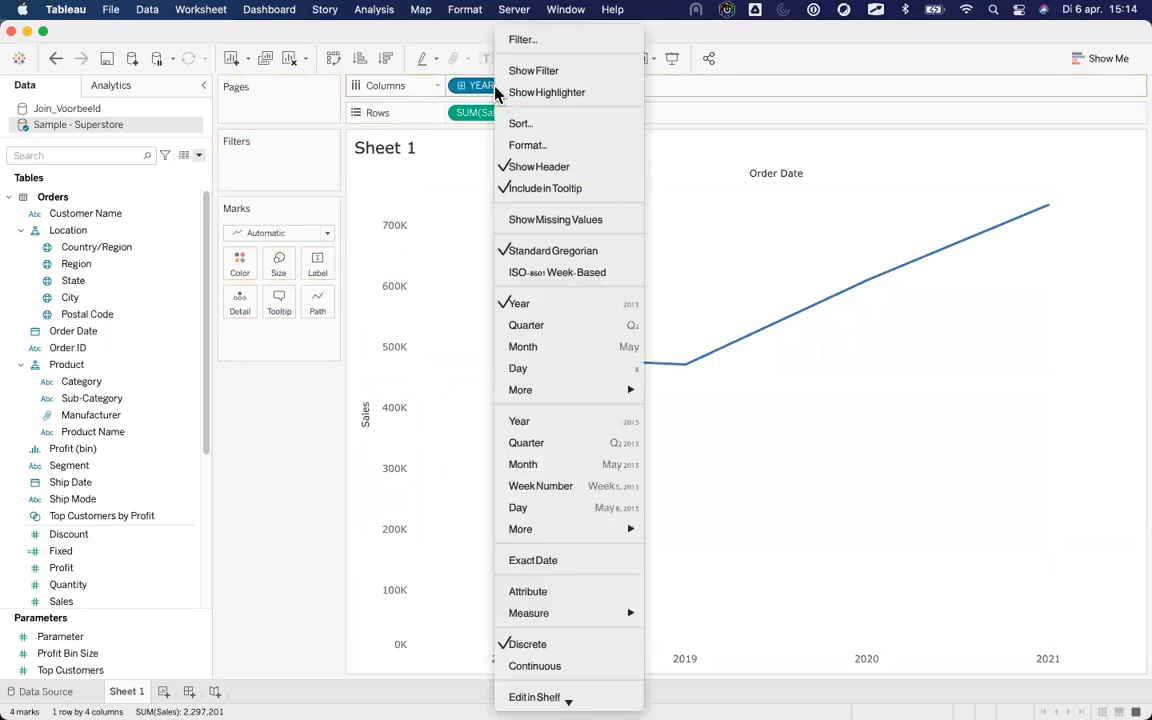
click(597, 470)
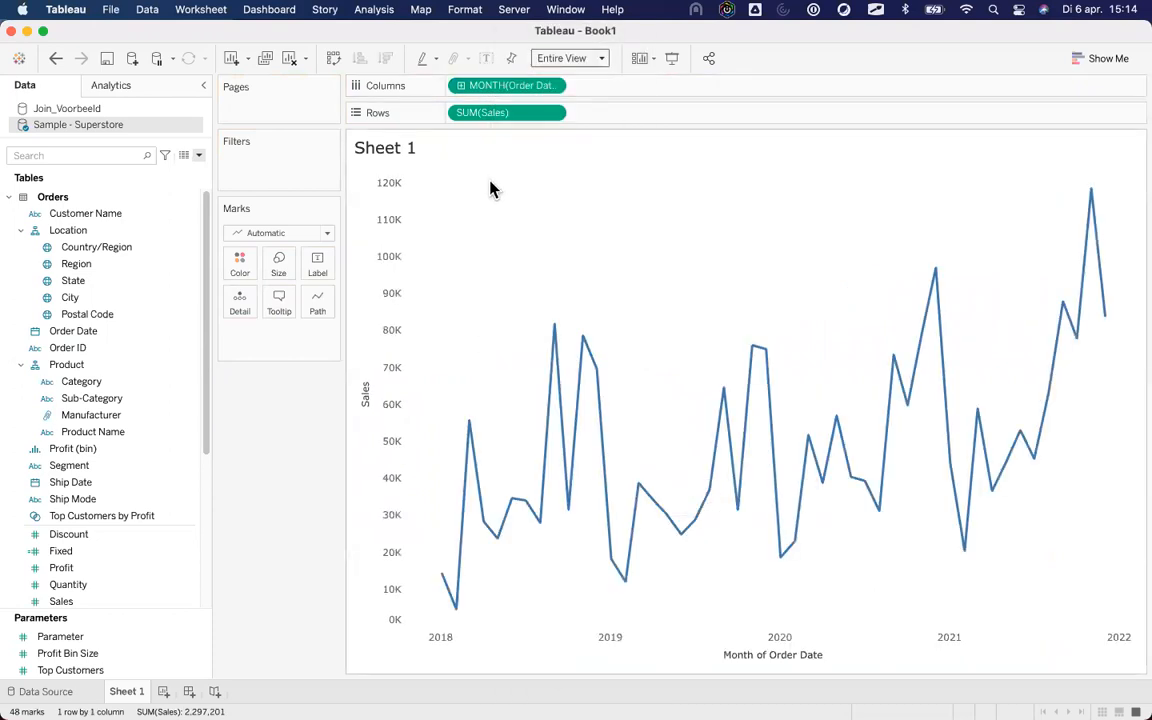
click(56, 59)
click(56, 59)
click(56, 59)
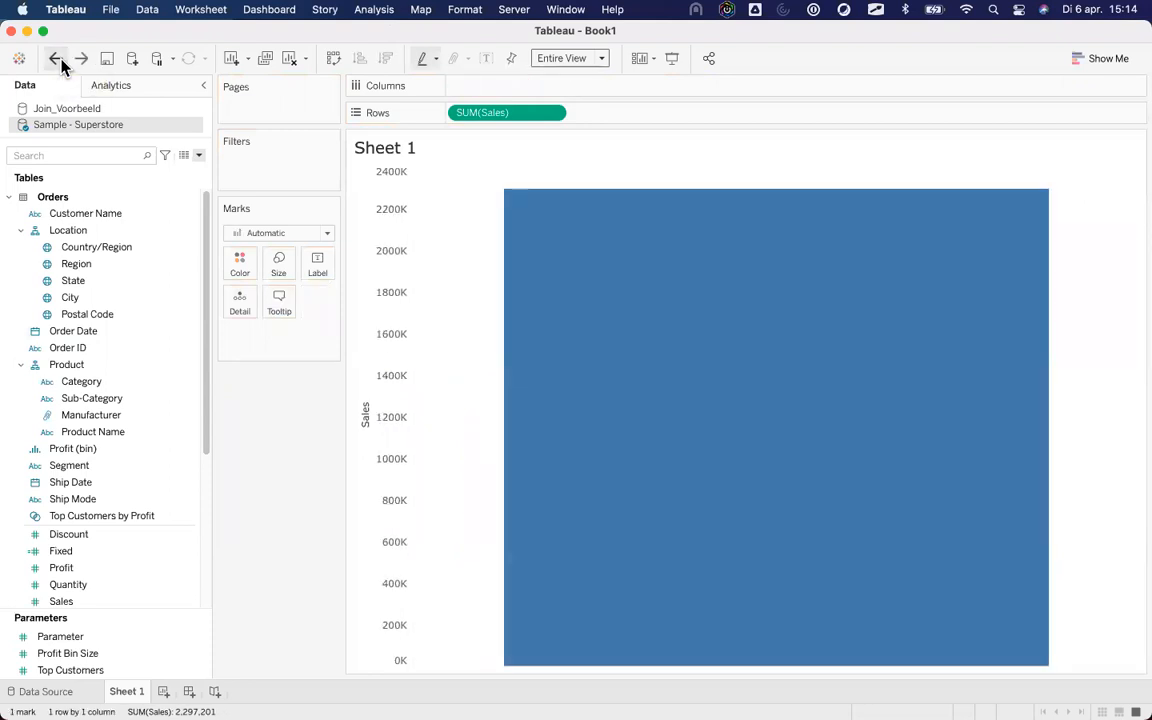
Place Order Date on Columns as continuous MONTH(Order Date) and remove SUM(Sales) from the chart.
drag(88, 331, 506, 95)
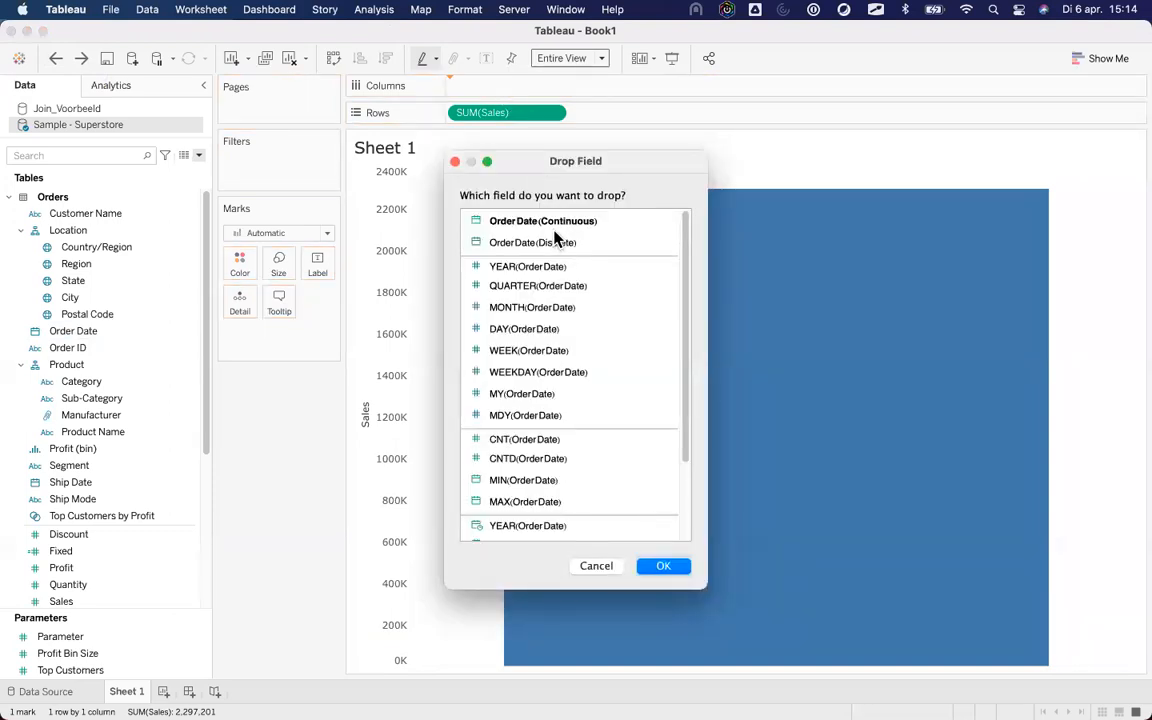
click(545, 222)
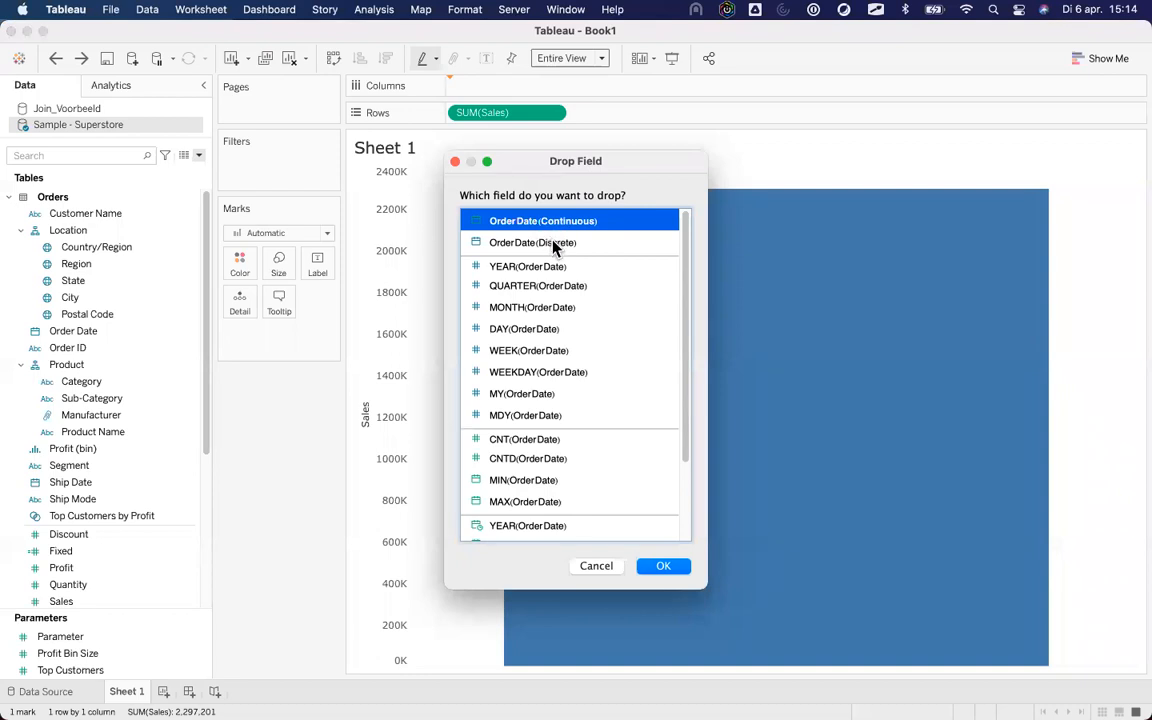
click(557, 245)
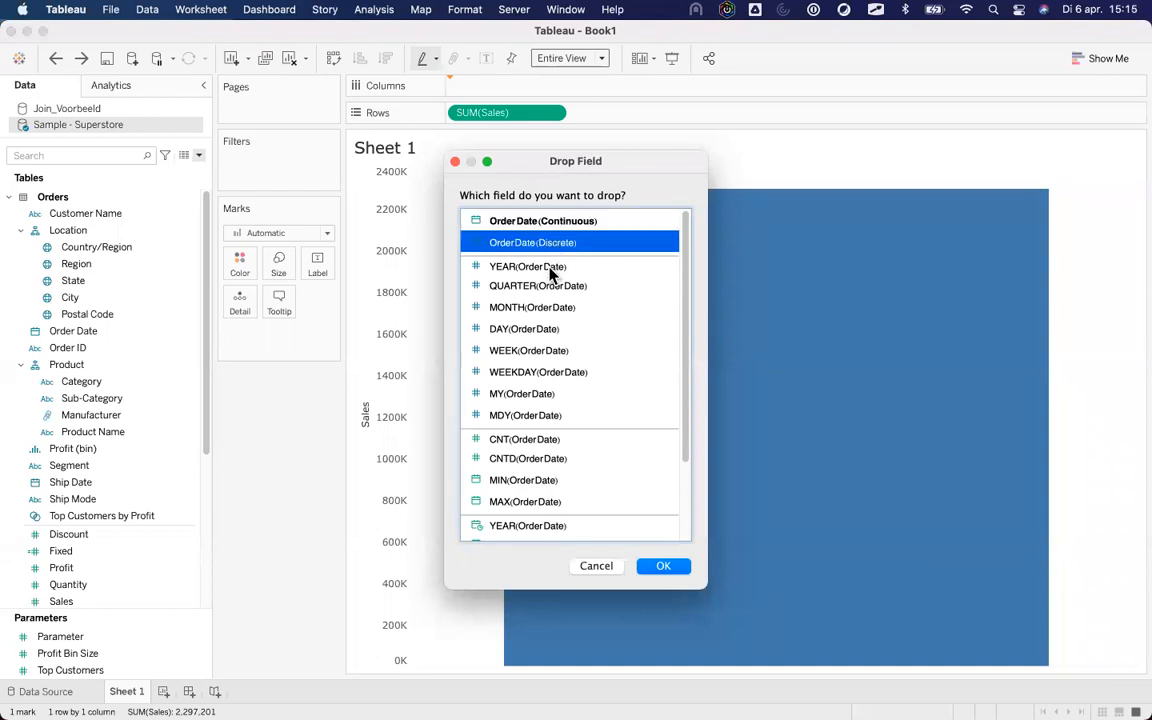
click(550, 268)
scroll(557, 418, down, 3)
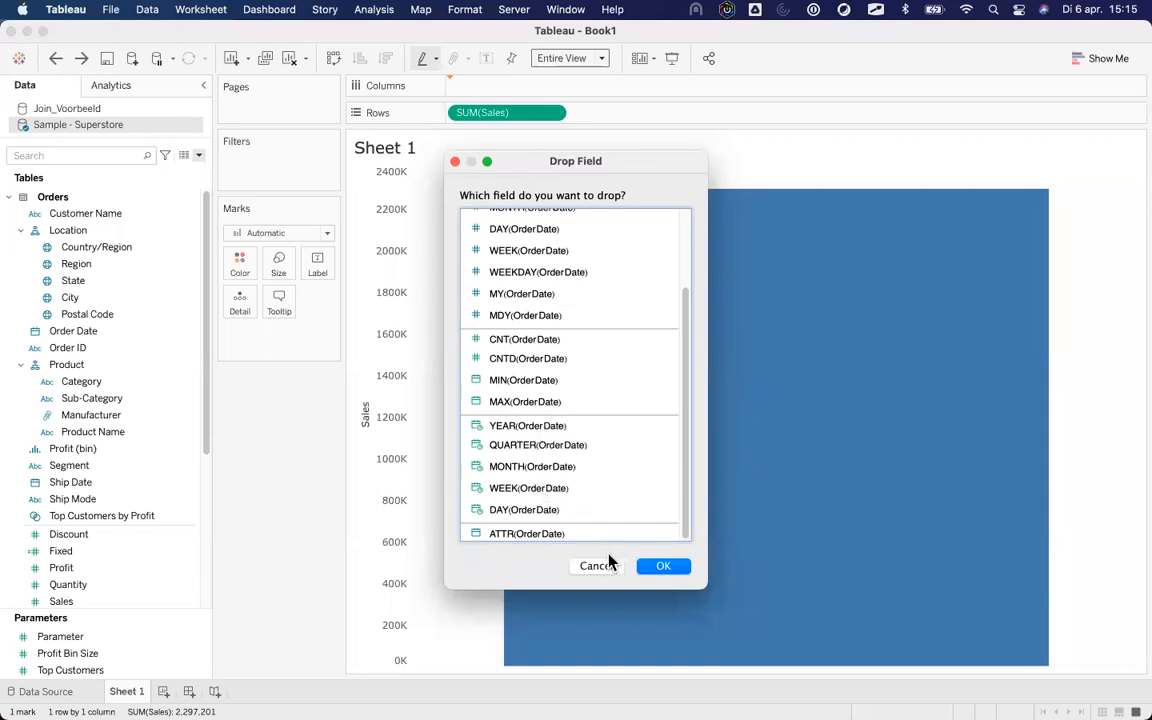
click(550, 466)
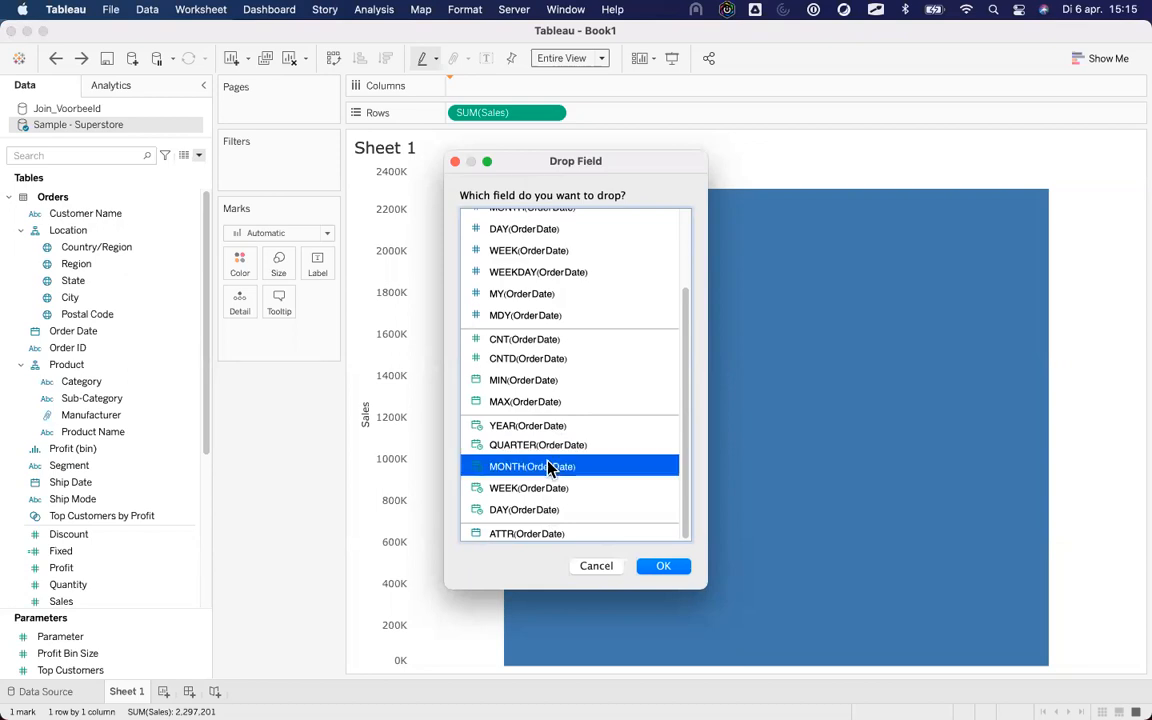
click(662, 567)
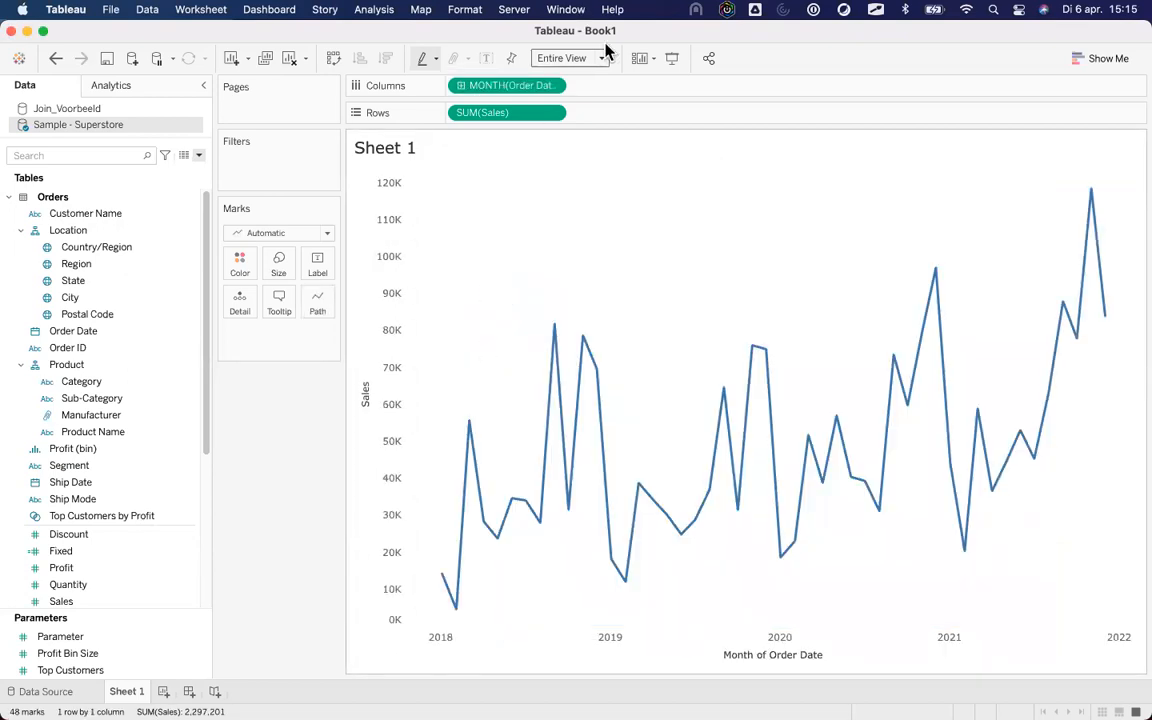
drag(490, 113, 152, 507)
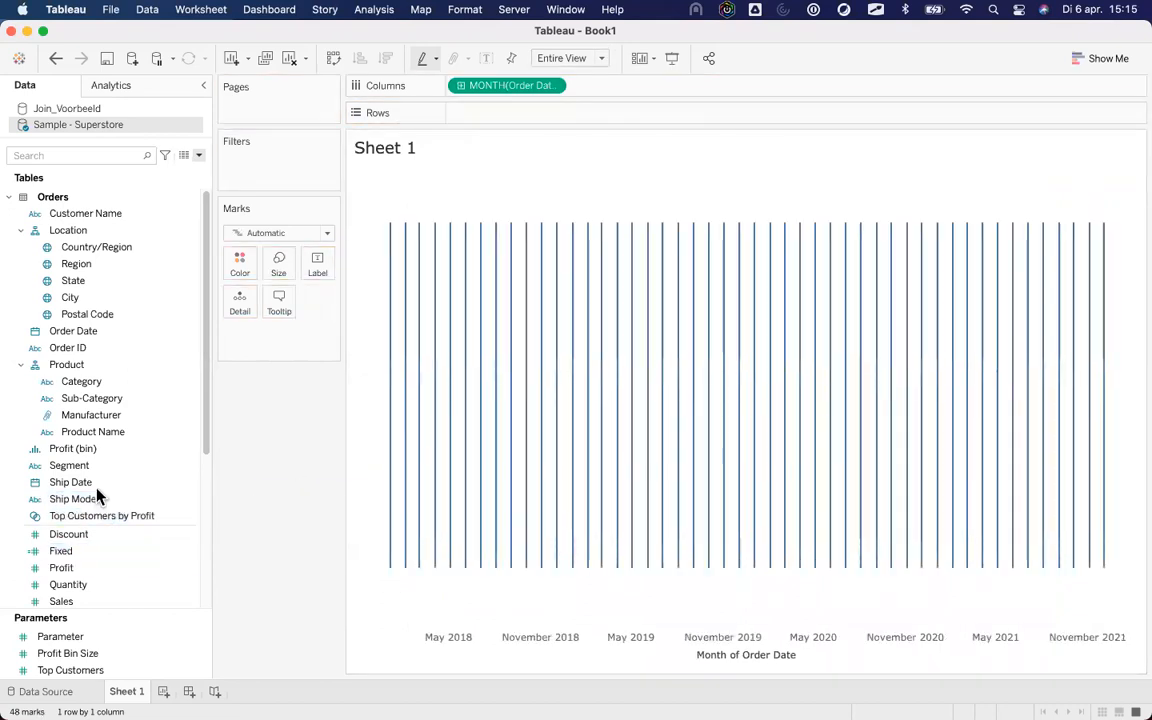
Add Sales to Rows with AVG(Sales) aggregation via the Drop Field dialog.
scroll(97, 494, down, 5)
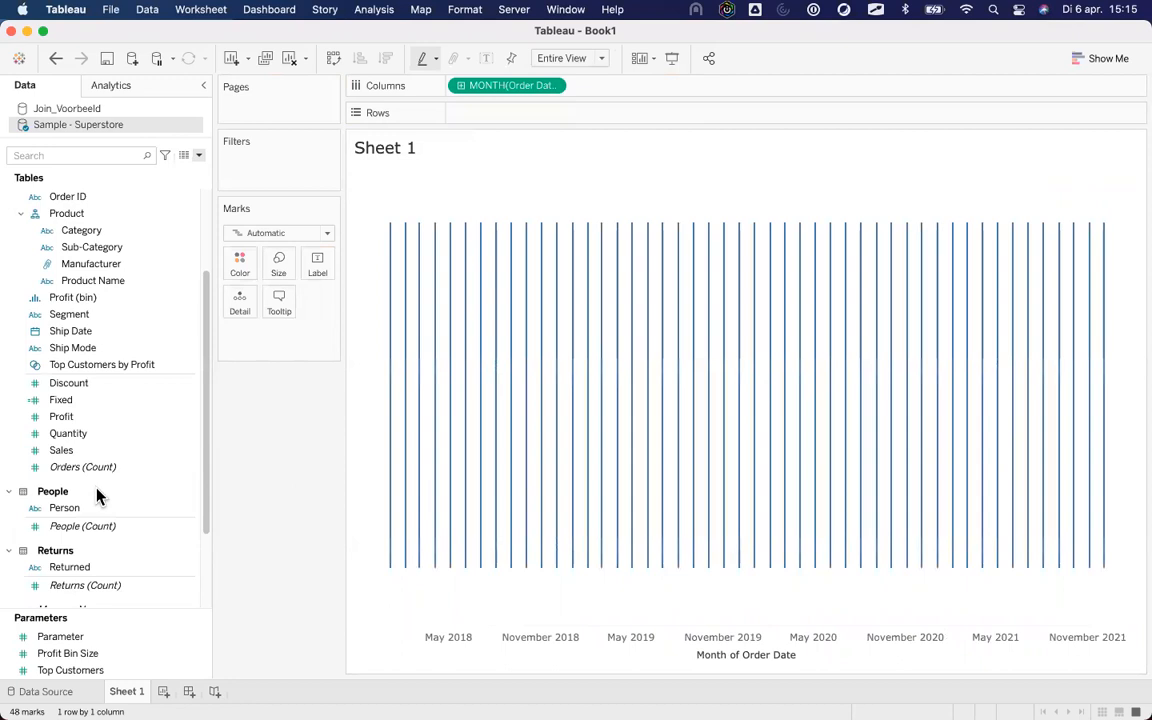
click(76, 450)
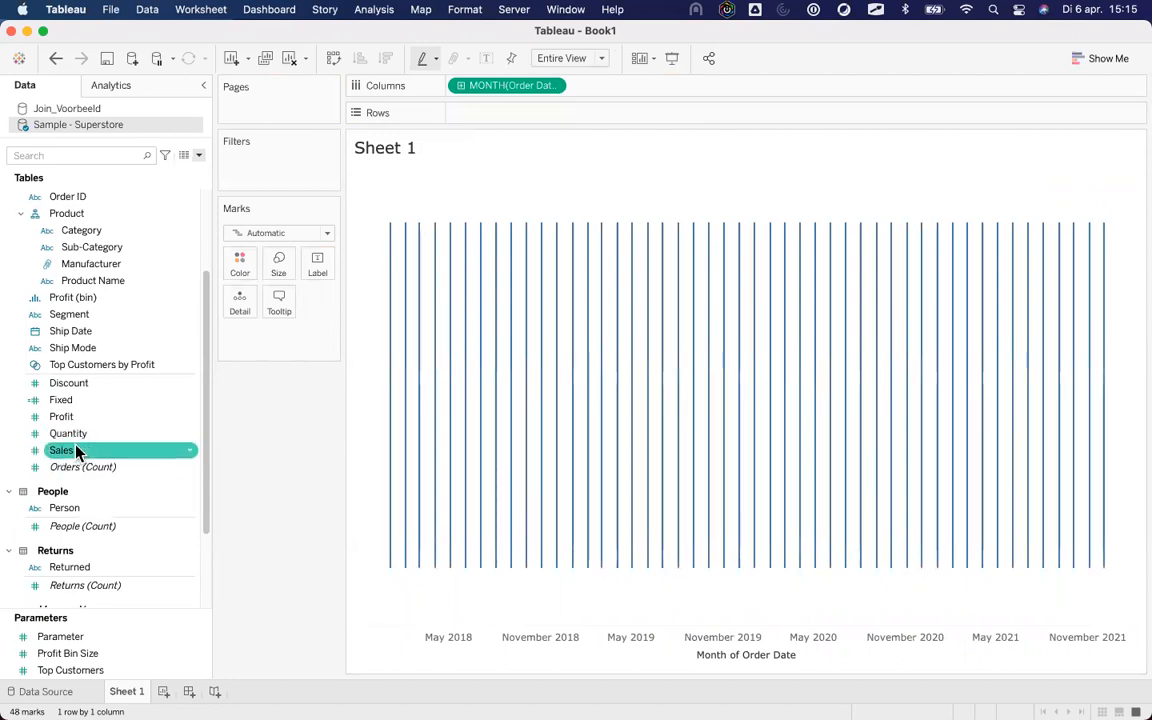
drag(85, 452, 500, 117)
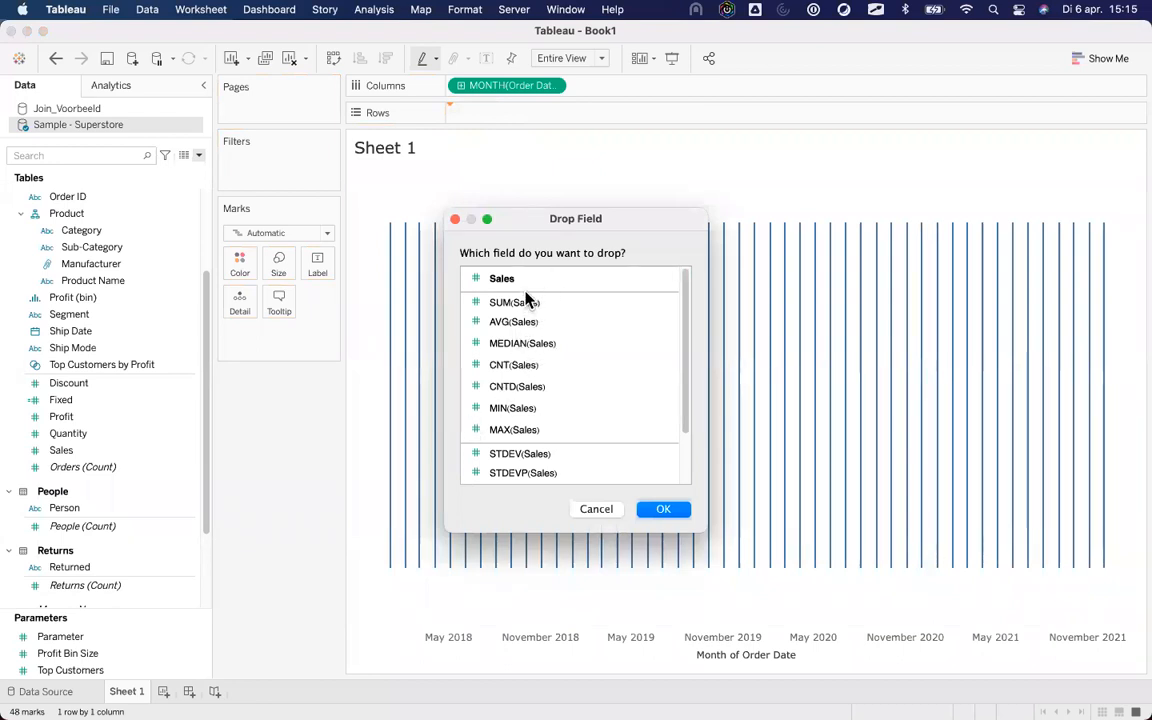
click(532, 305)
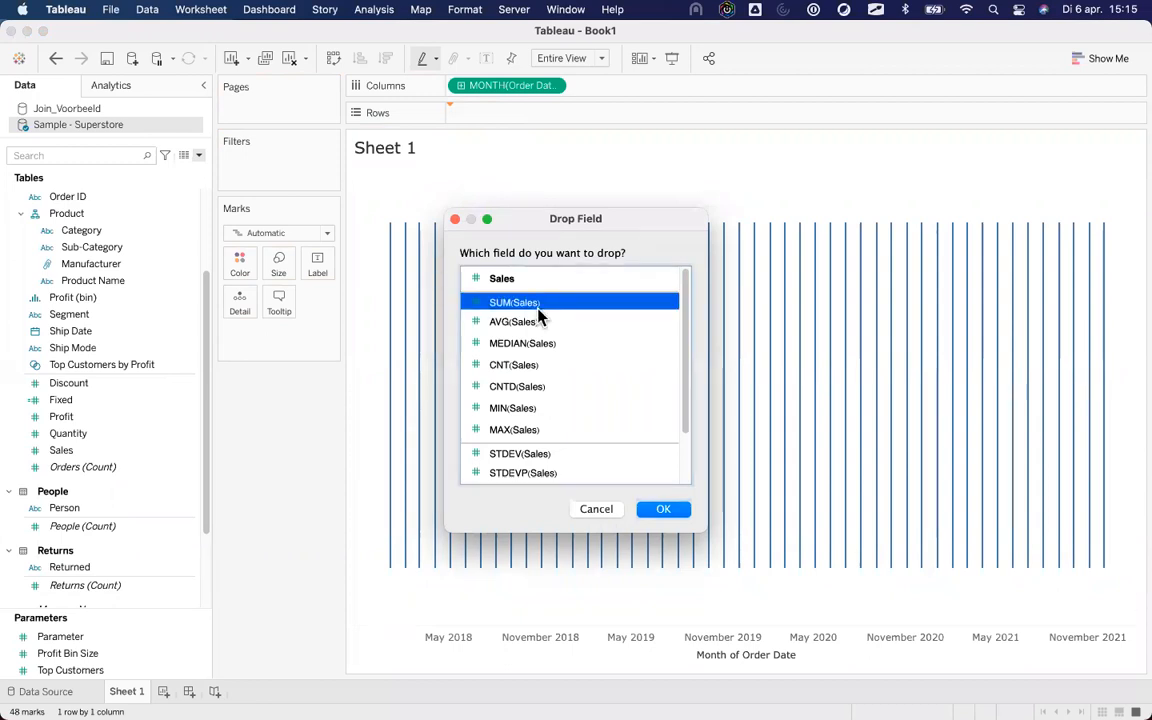
click(539, 323)
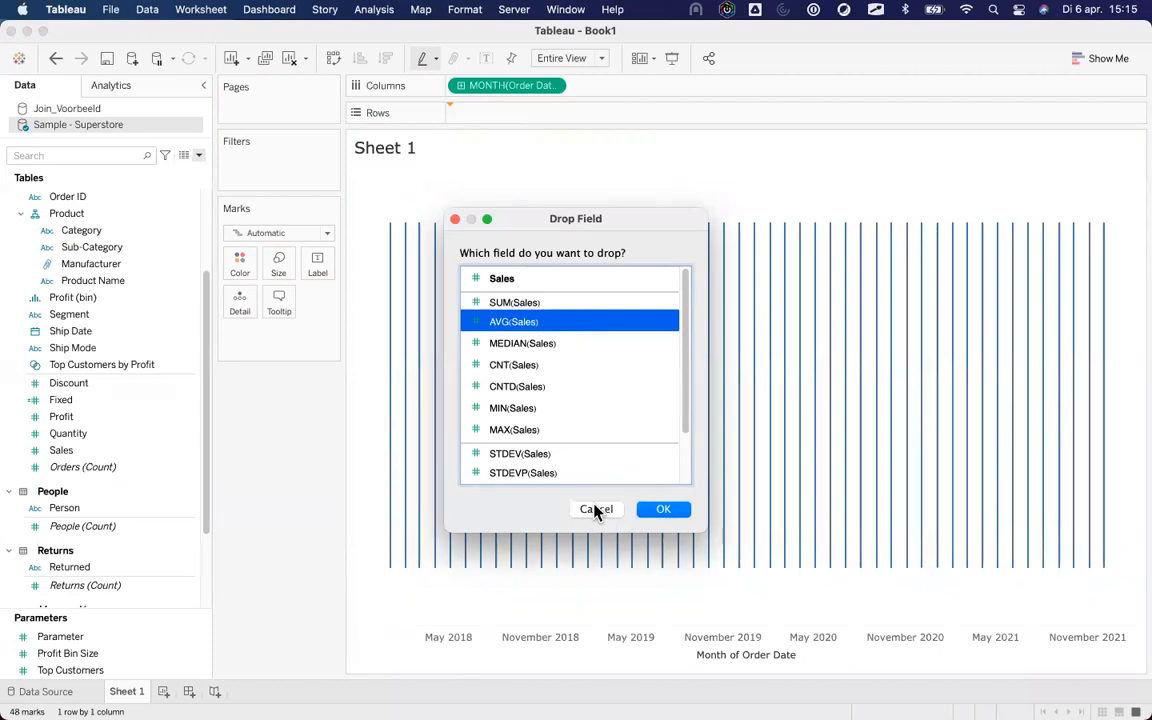
click(660, 509)
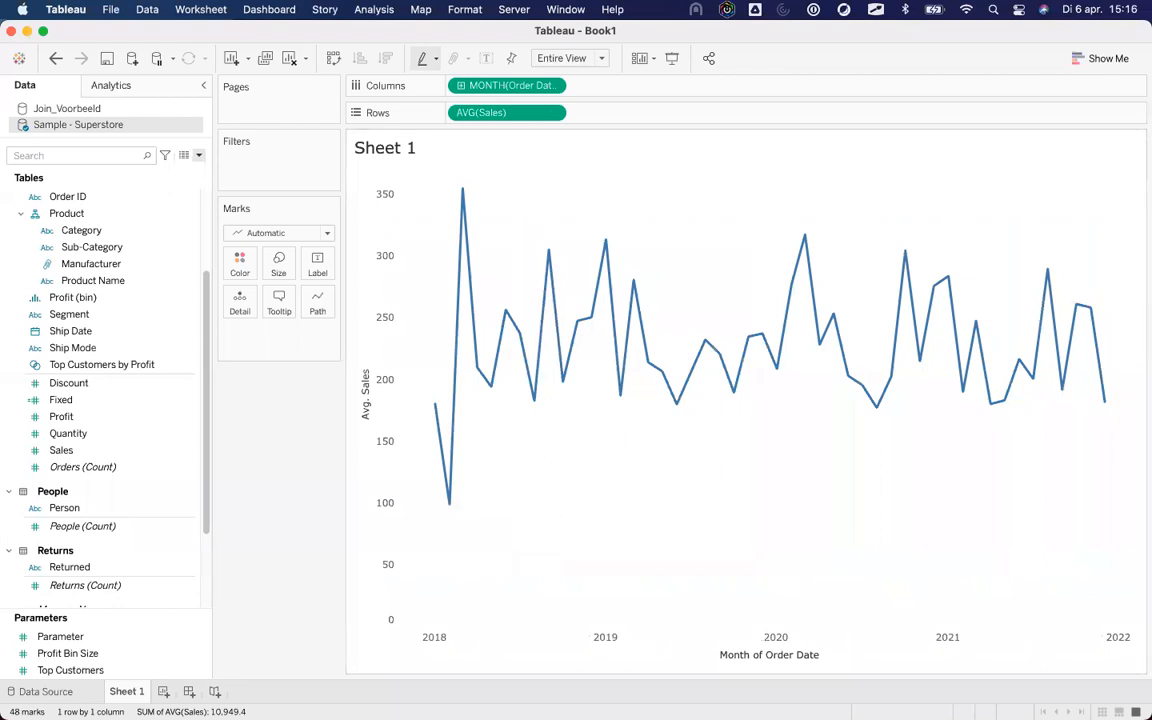
Open Valorant Weapons.twbx from the Cup of Tableau folder by dragging it onto Tableau.
mouse_move(244, 695)
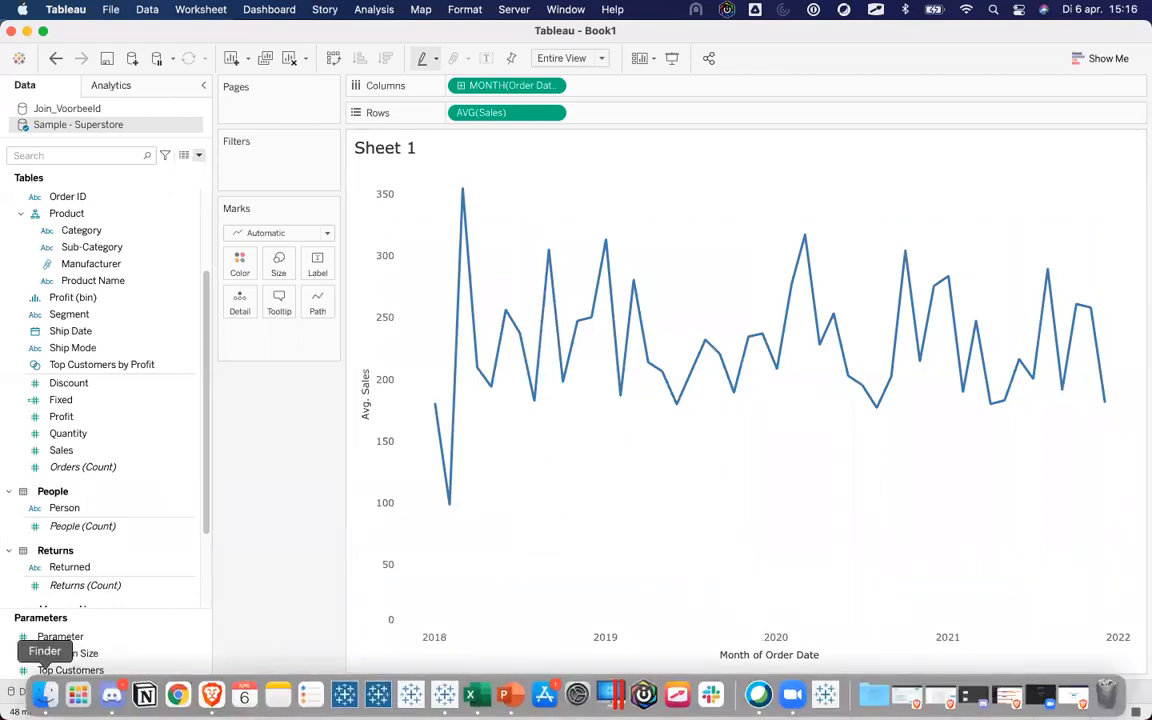
click(44, 694)
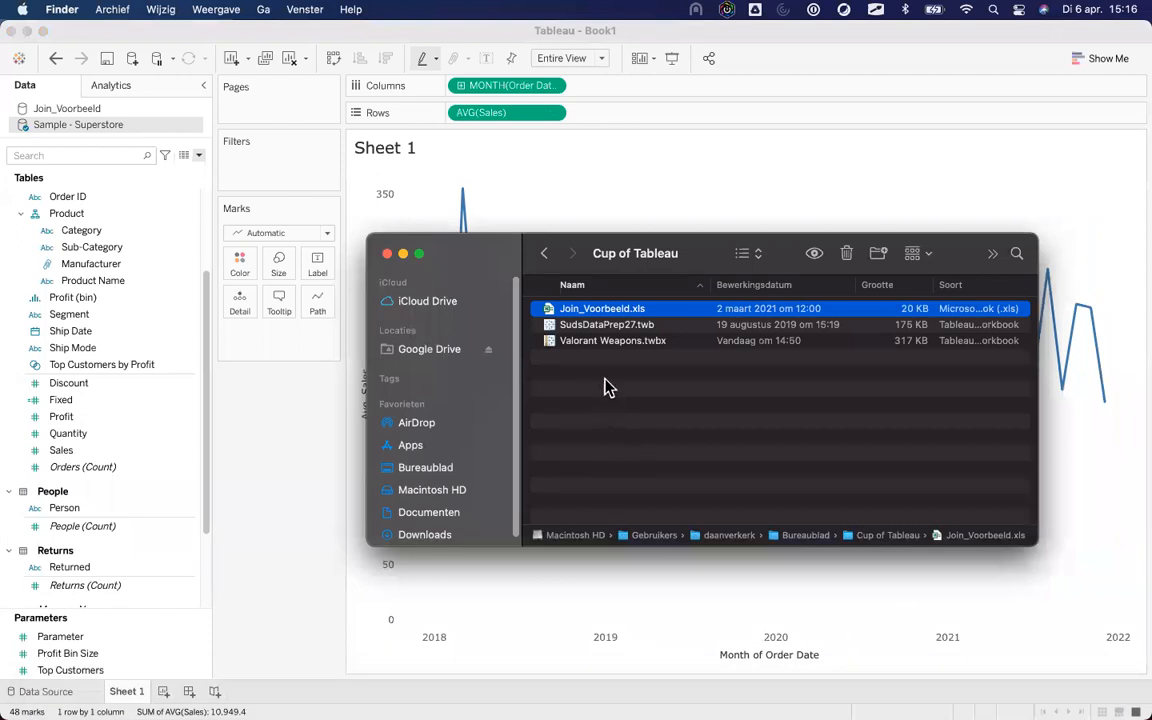
click(592, 342)
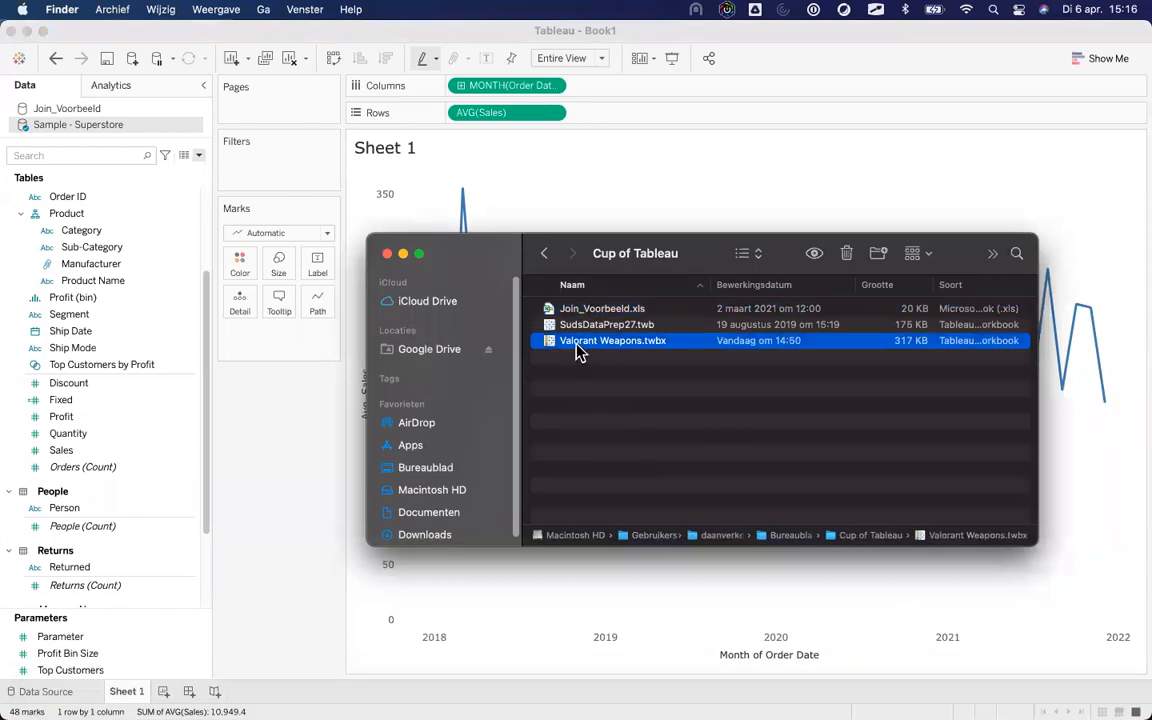
drag(575, 345, 689, 149)
drag(487, 260, 228, 310)
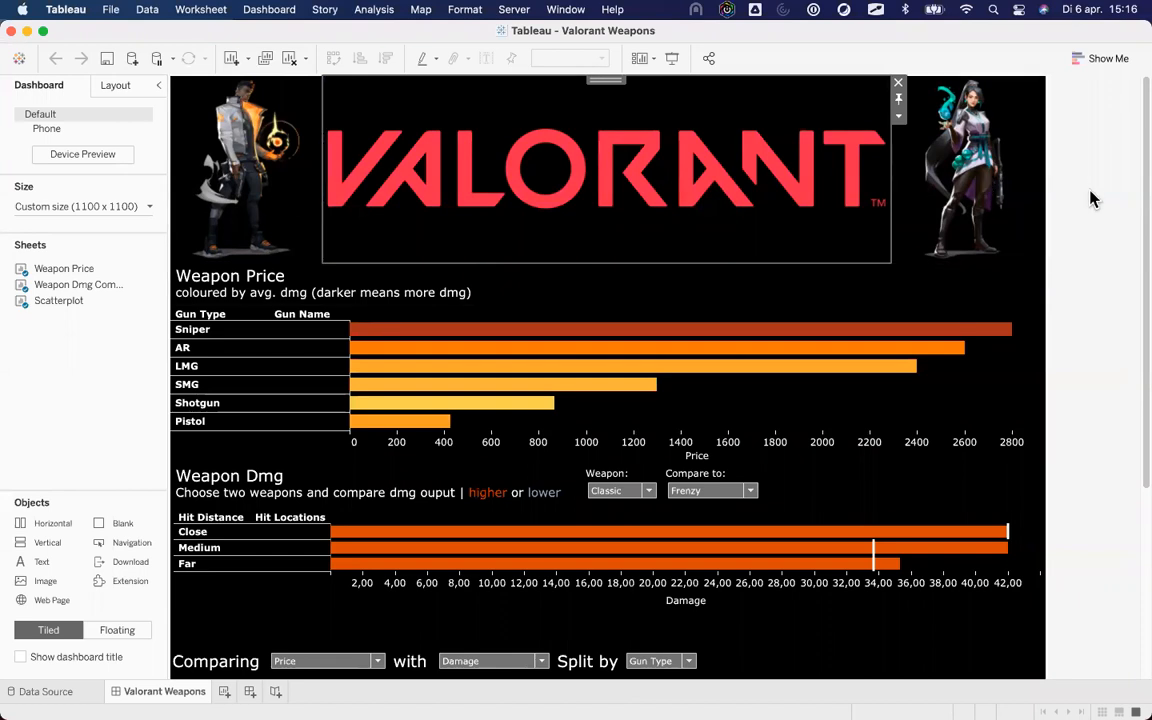
Close the Valorant Weapons workbook without saving its changes.
scroll(1085, 330, down, 5)
scroll(1087, 364, up, 5)
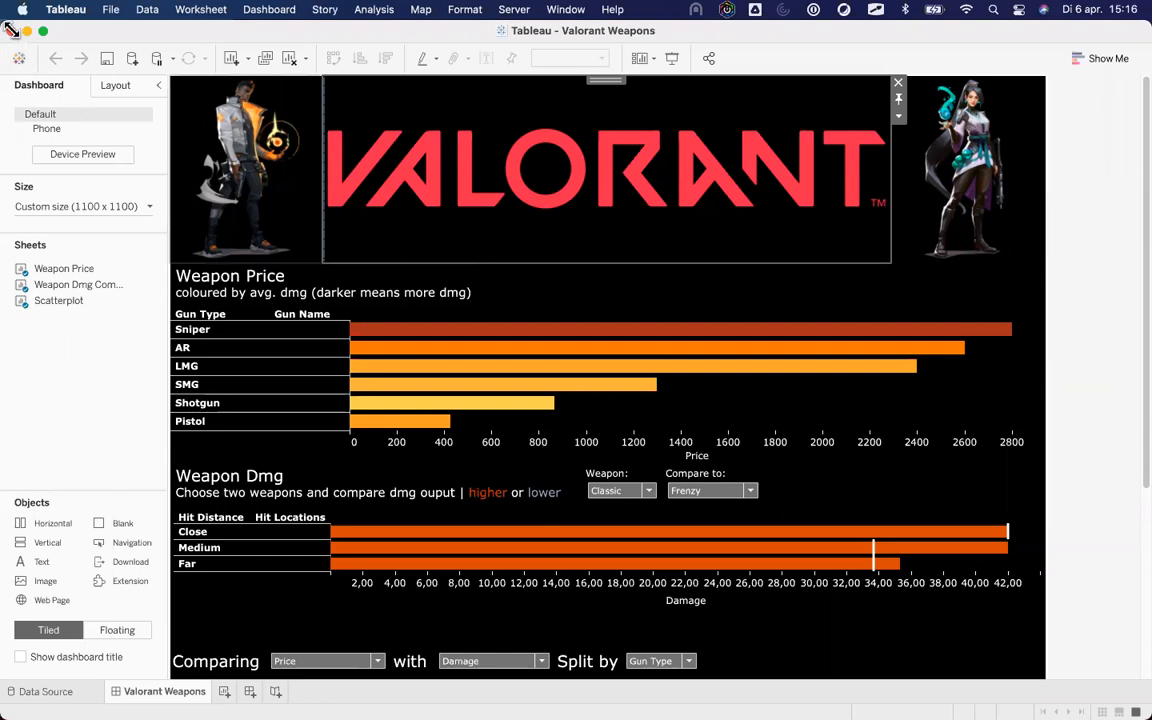
click(11, 31)
click(537, 398)
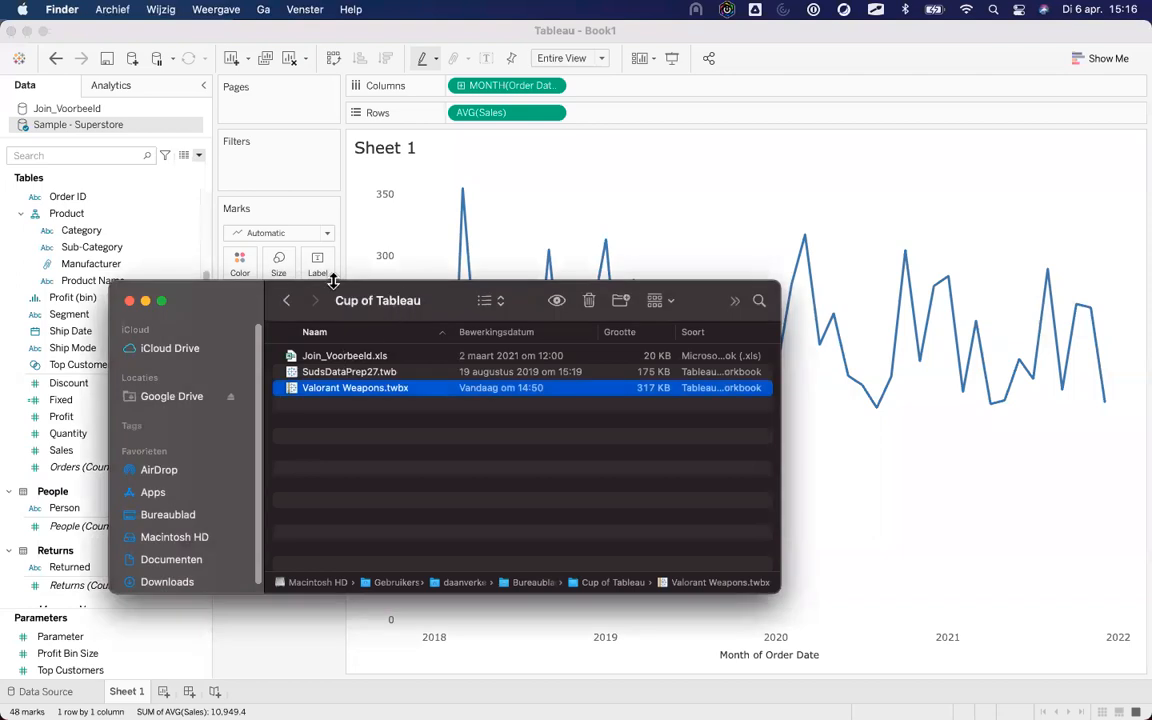
Duplicate the Valorant Weapons.twbx workbook file in Finder.
drag(188, 292, 342, 129)
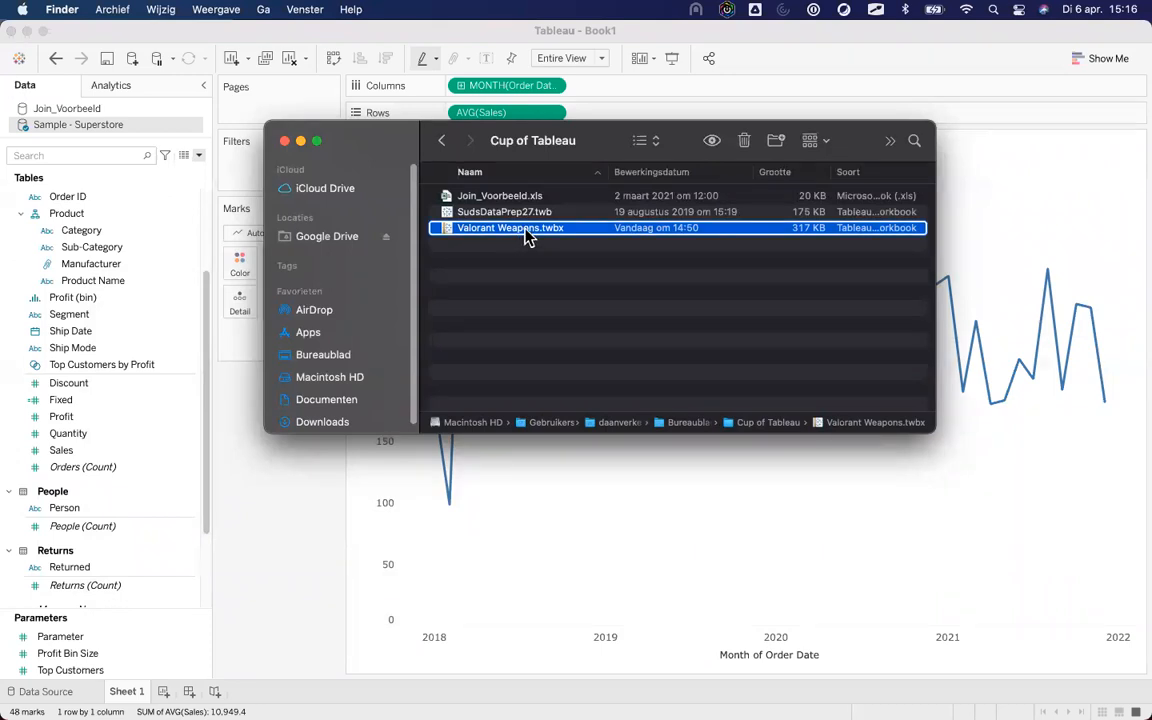
right_click(527, 233)
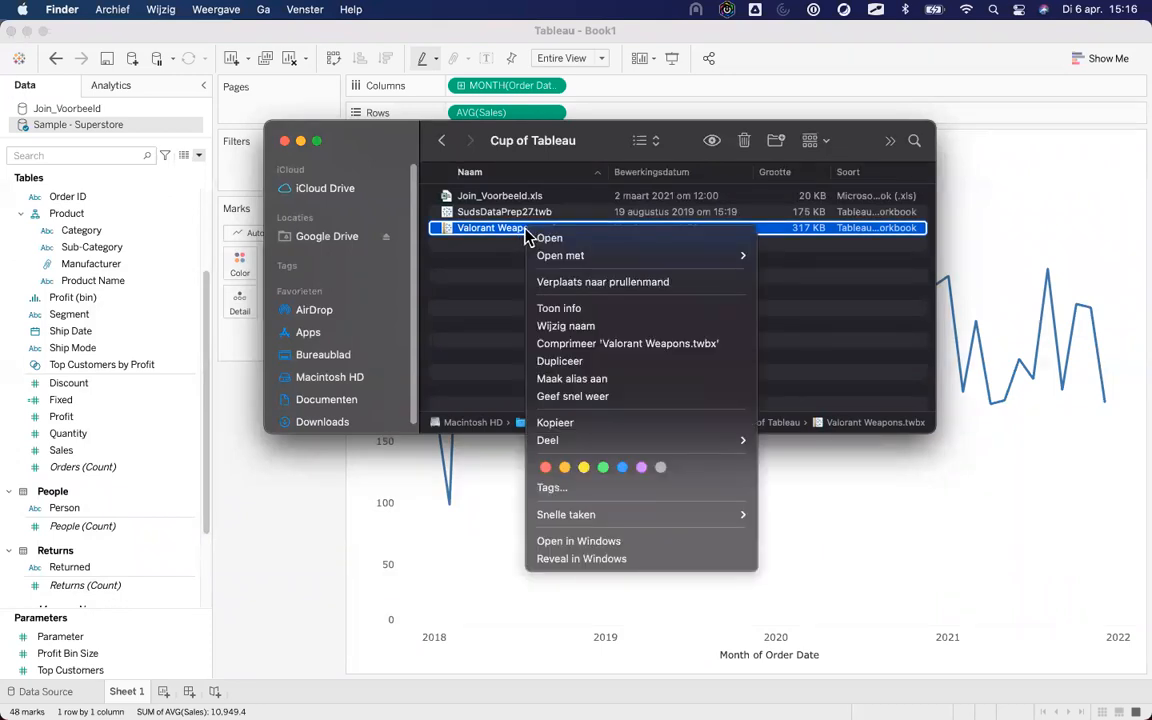
click(594, 362)
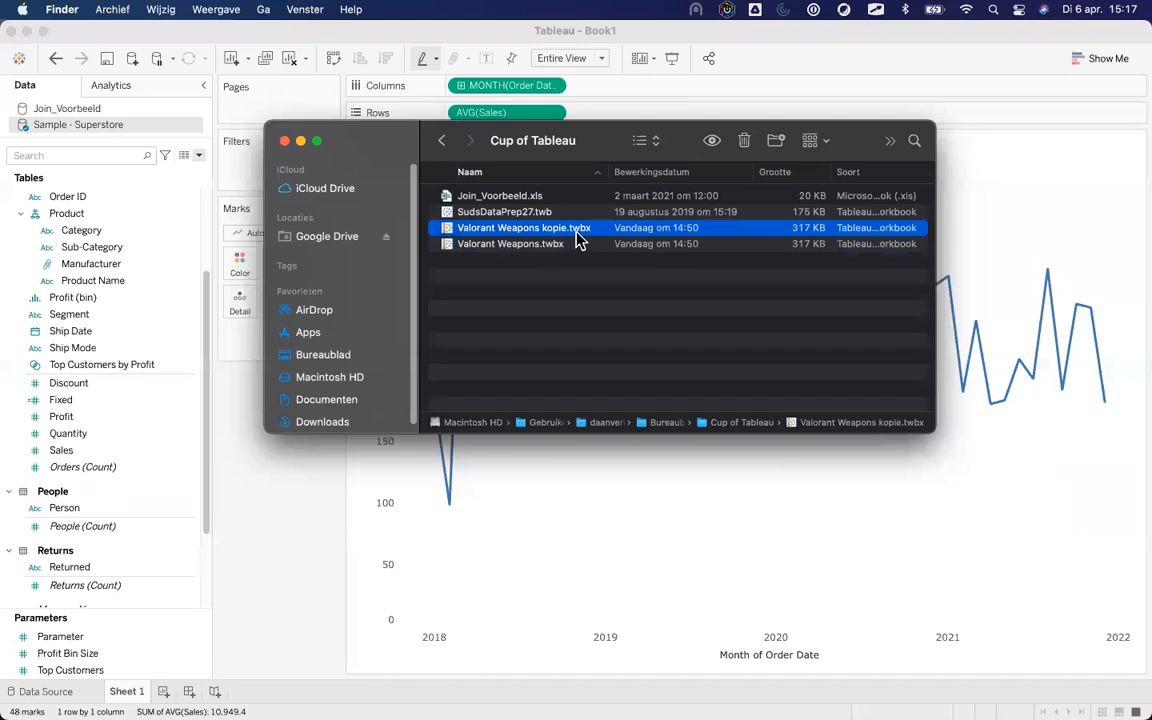
Rename the copy's extension from .twbx to .zip, confirming Gebruik .zip.
right_click(578, 238)
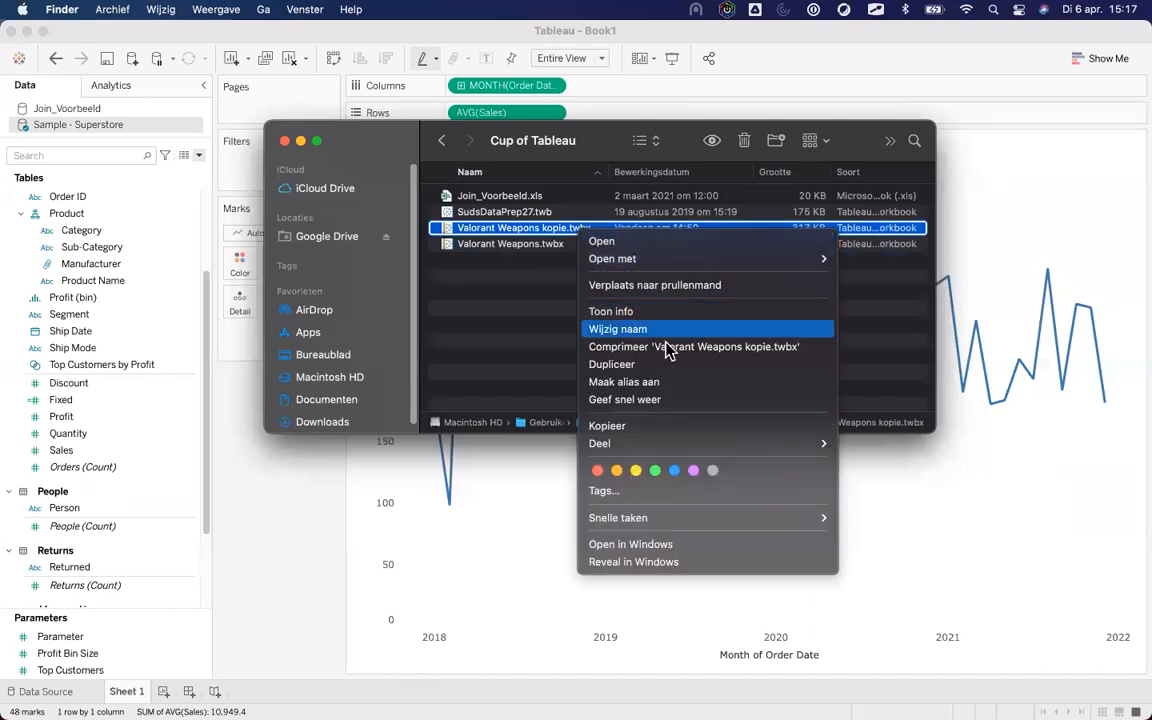
click(656, 329)
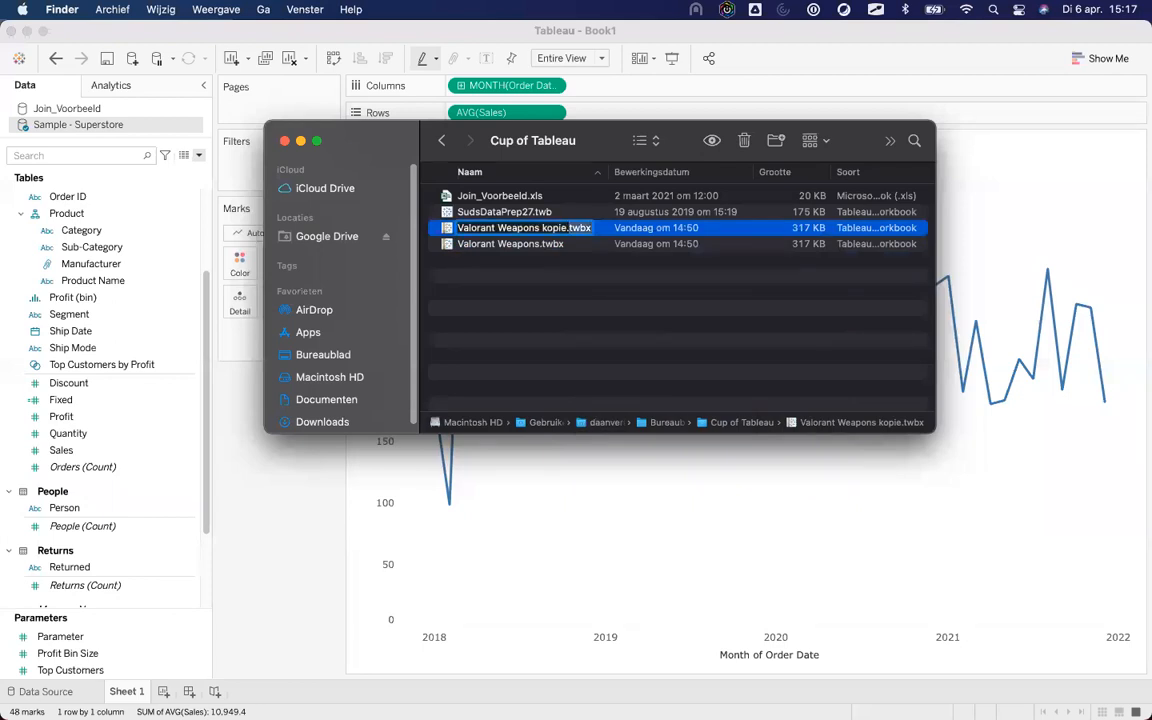
key(BackSpace)
key(BackSpace)
key(BackSpace)
key(BackSpace)
text(zip)
key(Return)
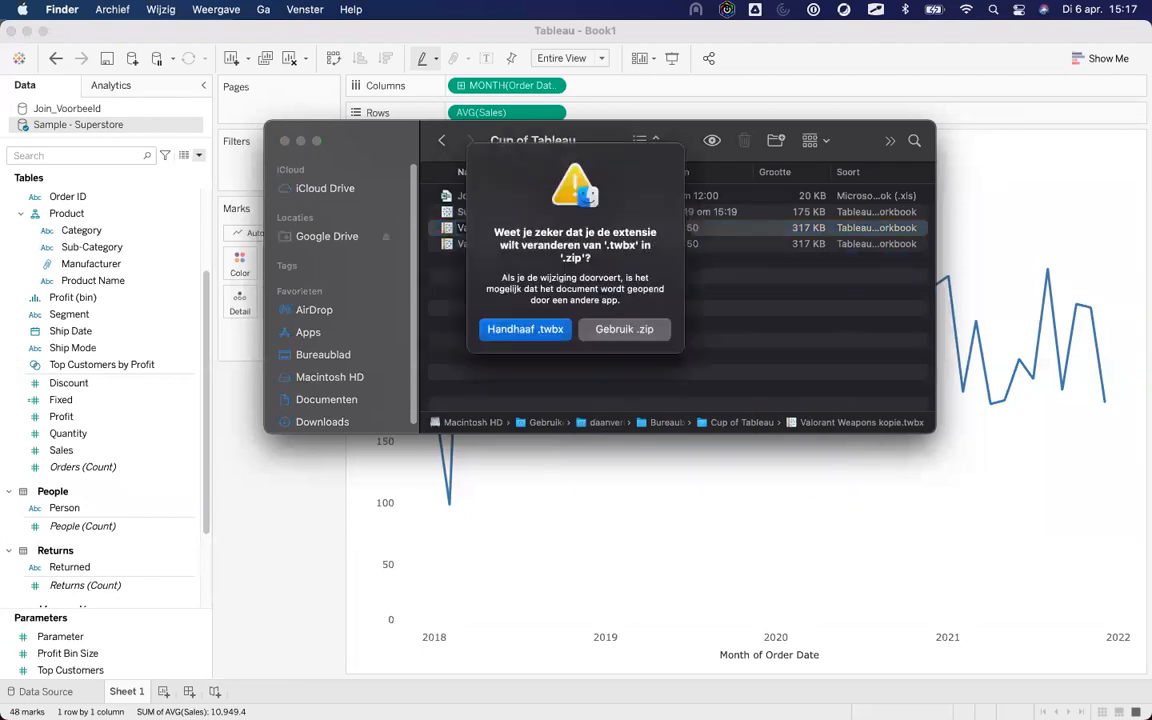
click(633, 334)
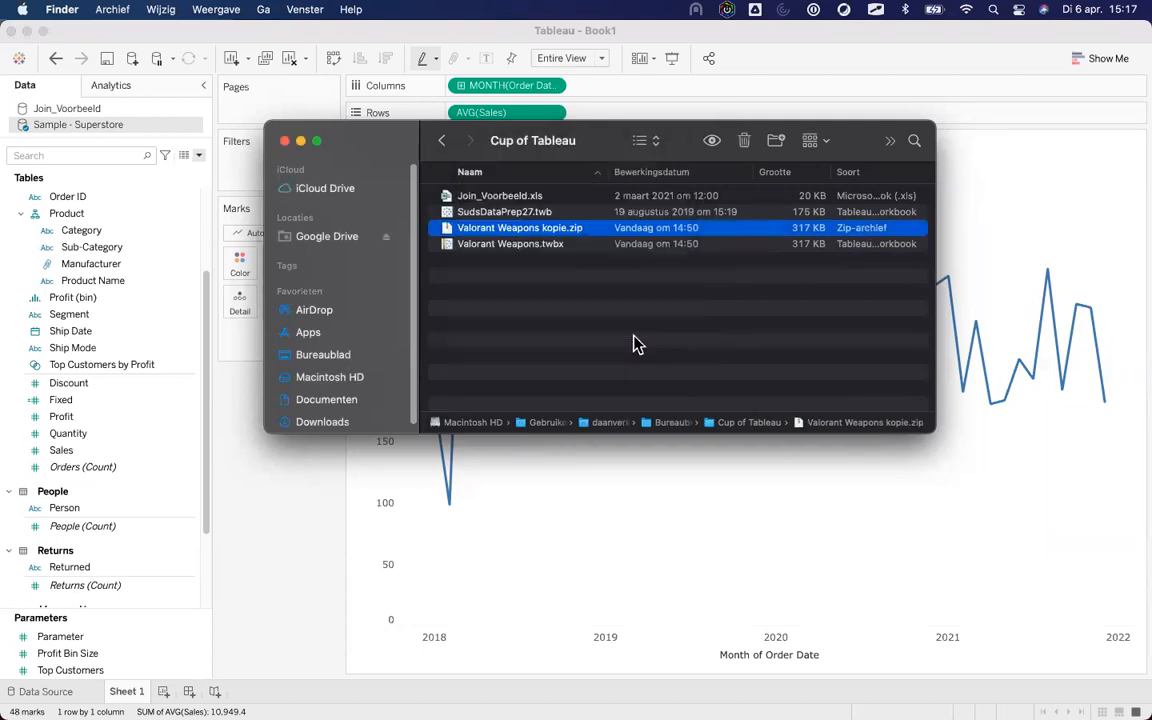
Extract the zip and expand its Image, Data and TableauTemp folders to inspect the files.
double_click(527, 235)
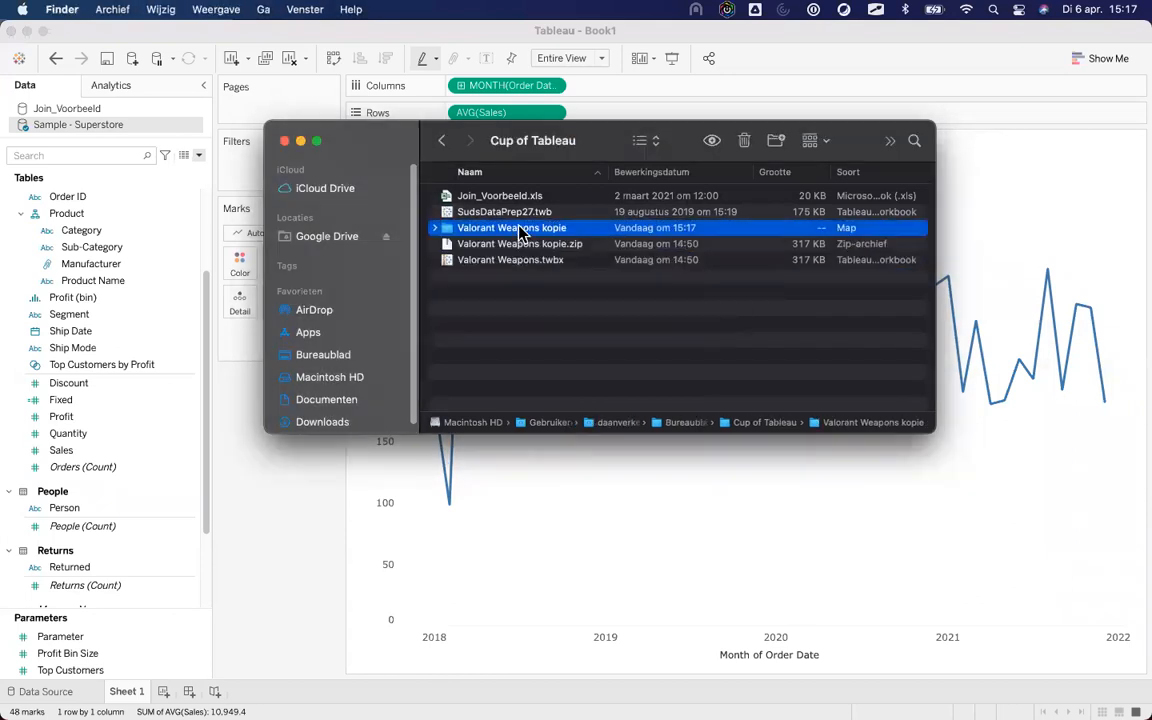
click(435, 229)
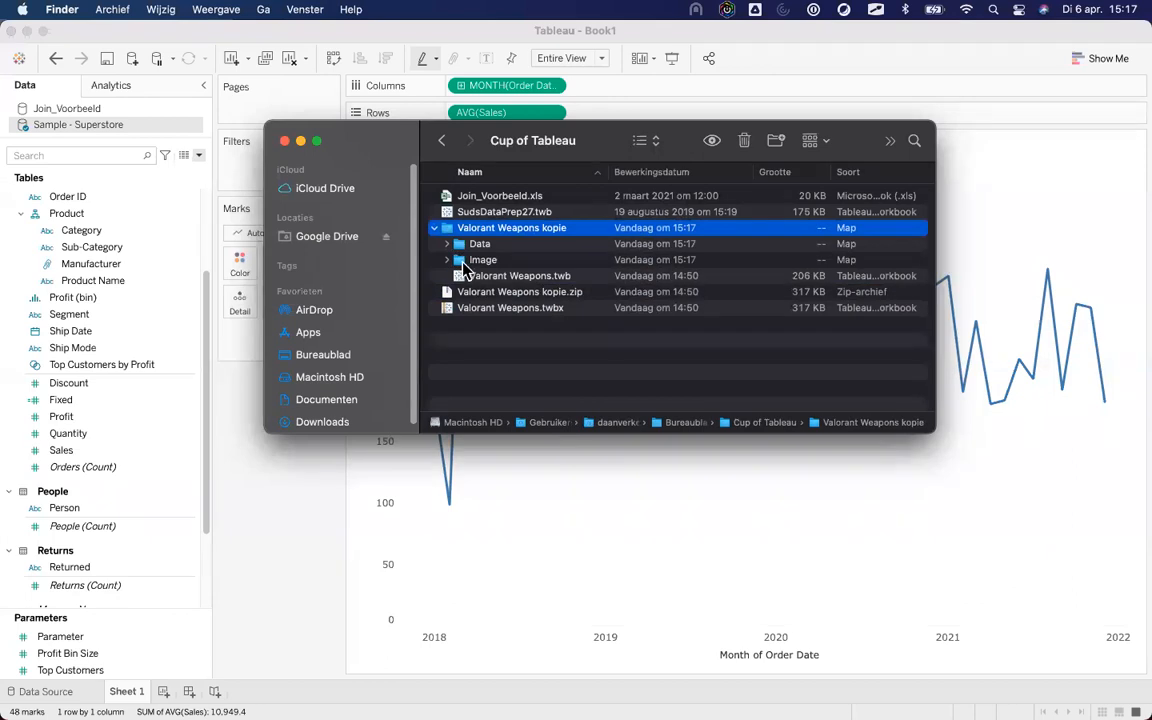
click(565, 278)
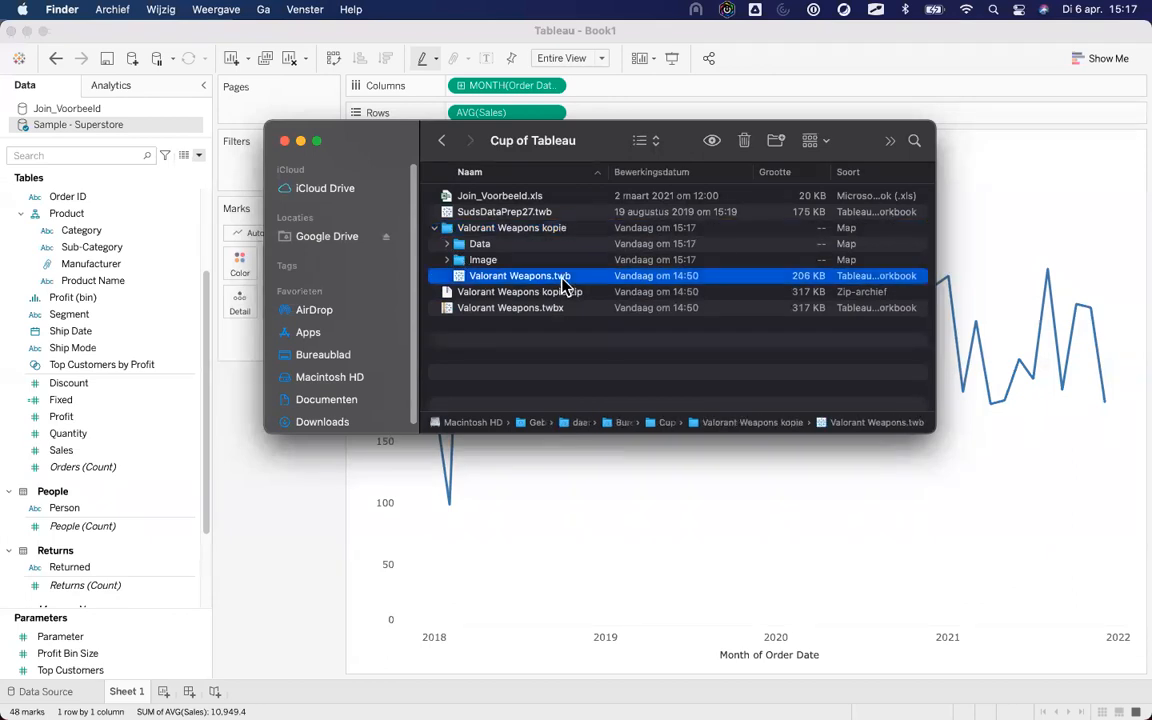
key(Up)
key(Right)
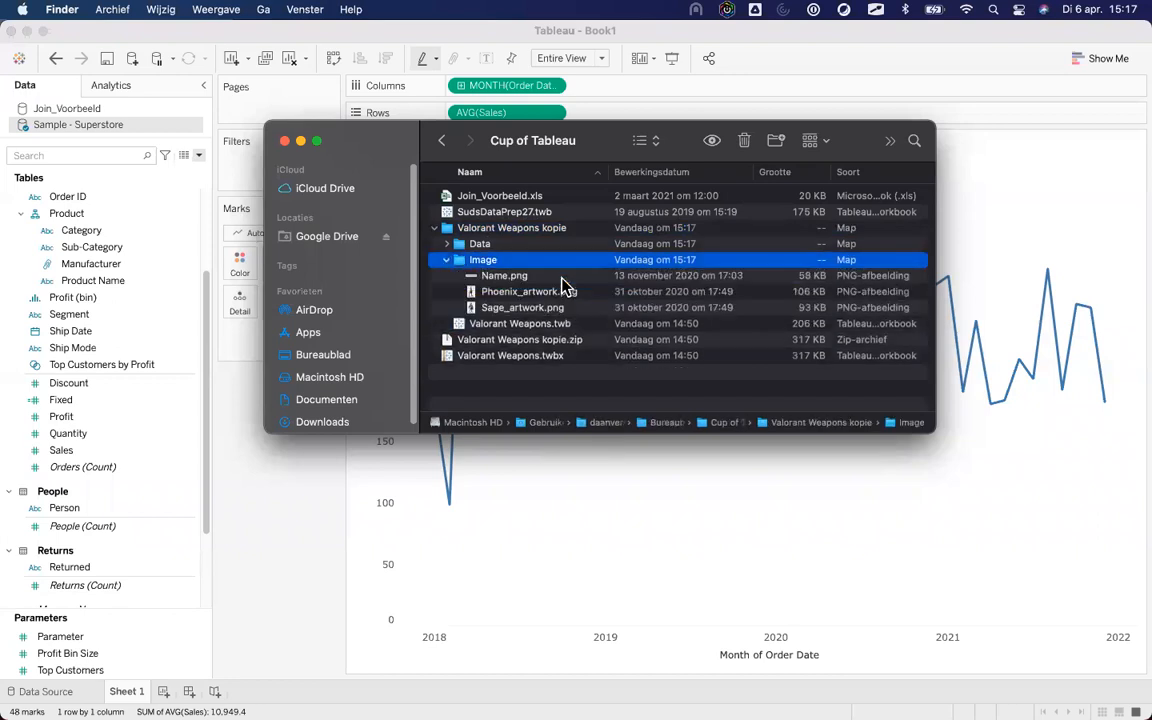
key(Down)
key(Down)
key(Down)
key(Up)
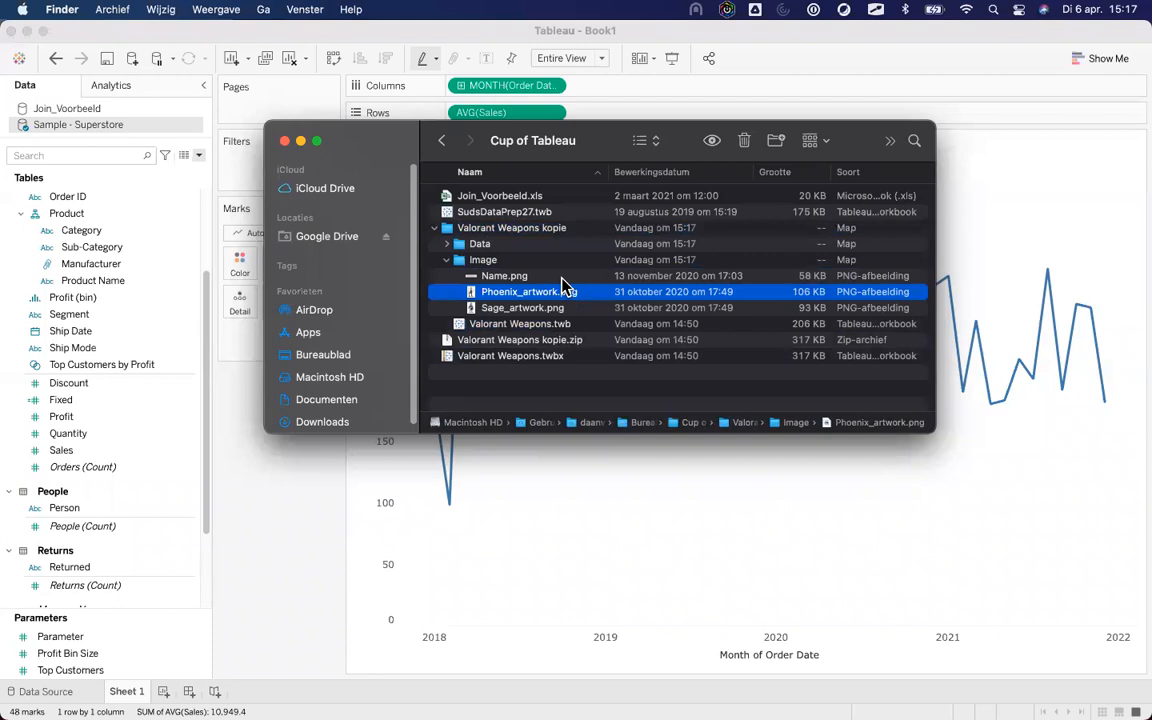
key(Up)
key(Up)
key(Up)
key(Right)
key(Down)
key(Right)
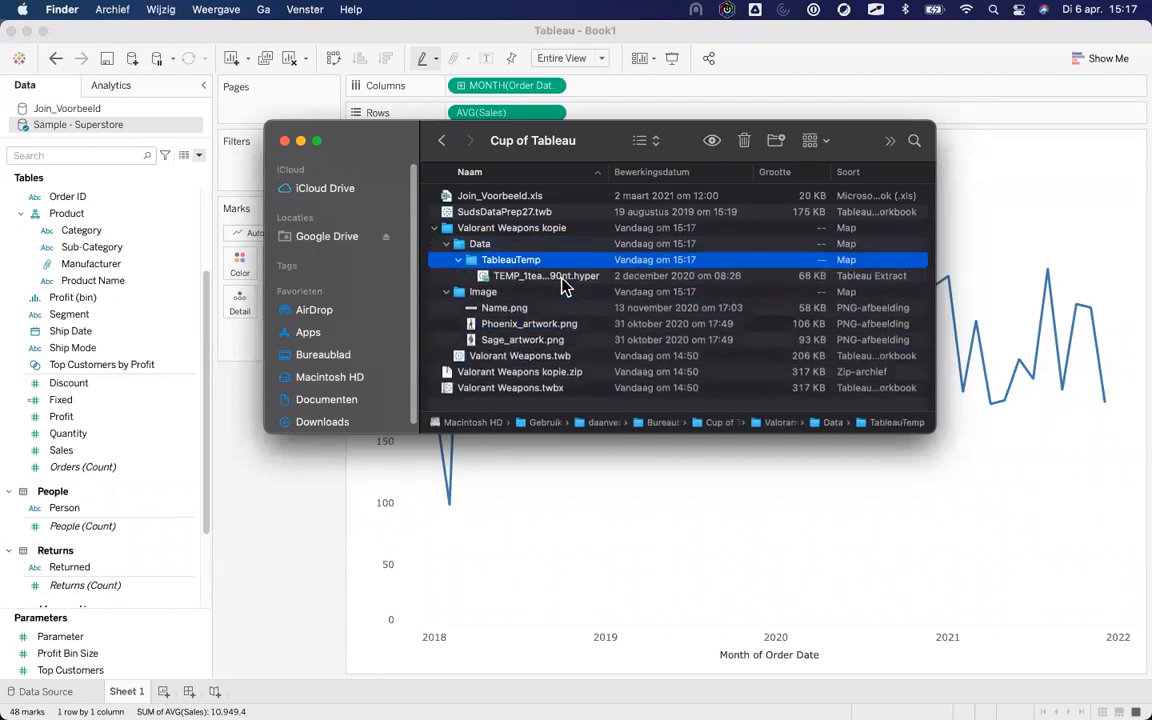
key(Down)
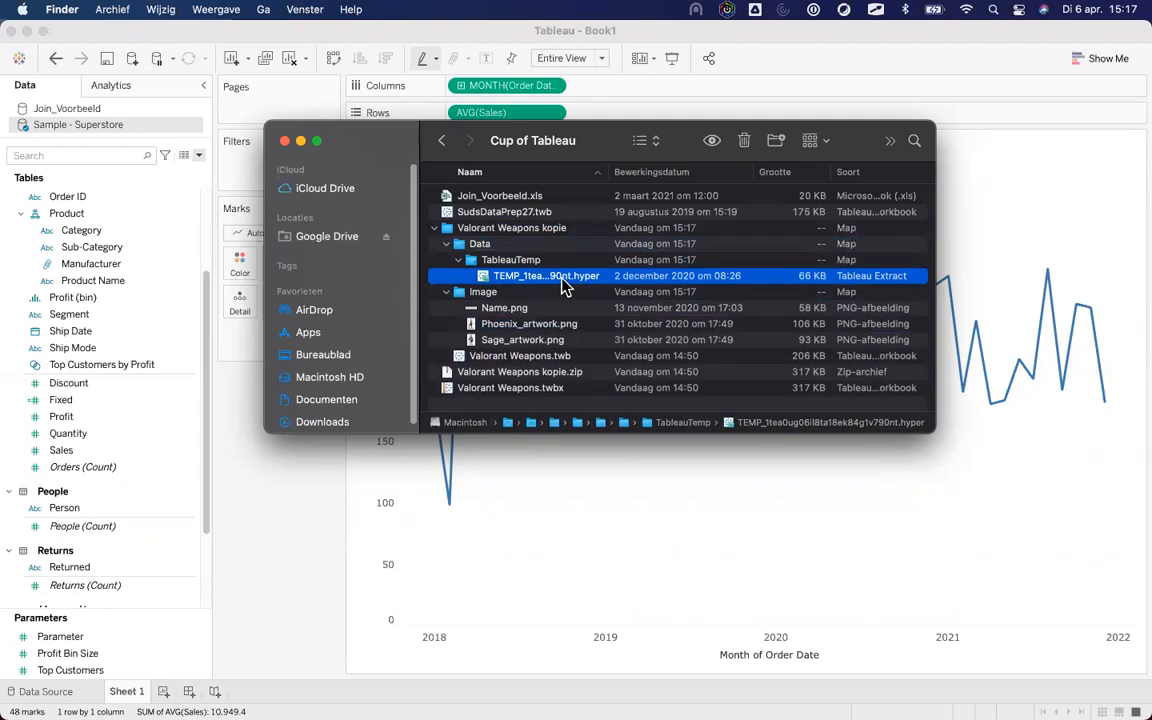
Collapse the TableauTemp, Image and Valorant Weapons kopie folders in the list.
click(436, 229)
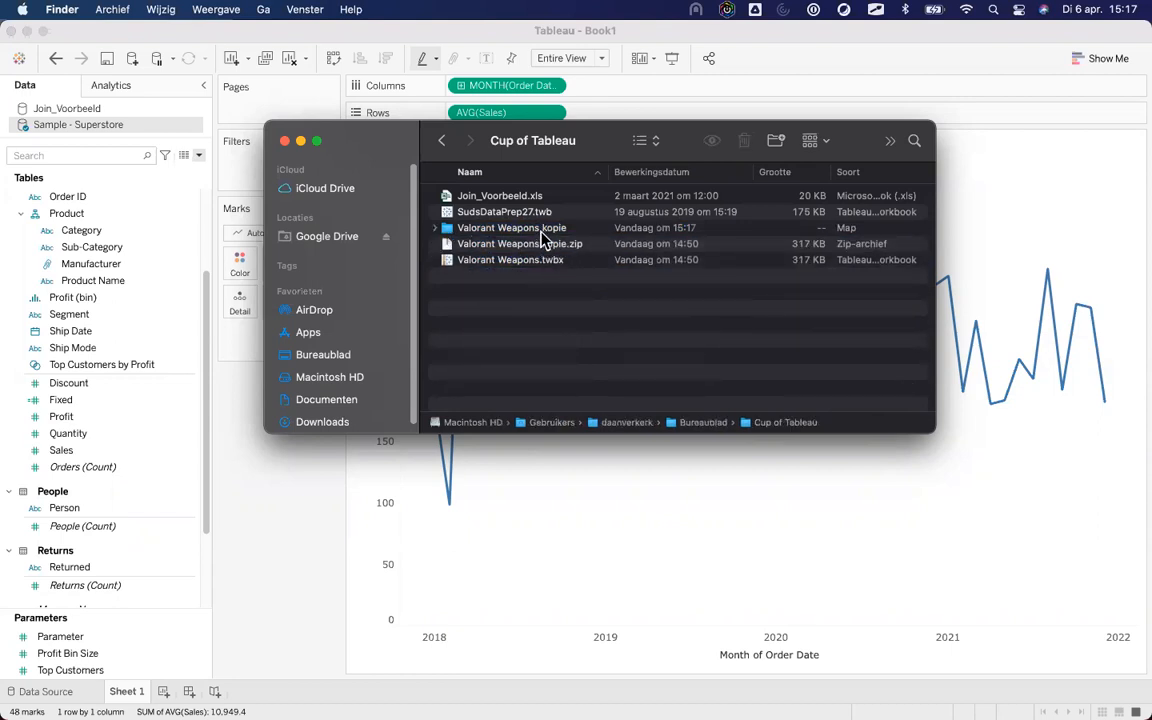
alt+click(435, 229)
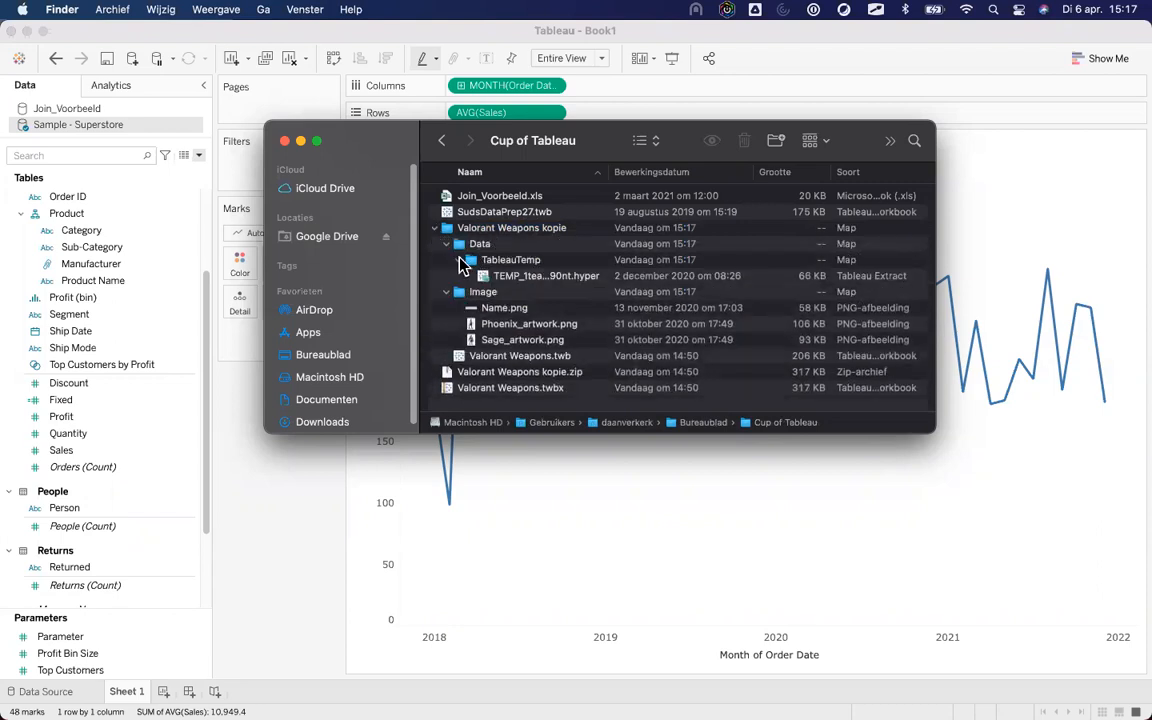
click(459, 260)
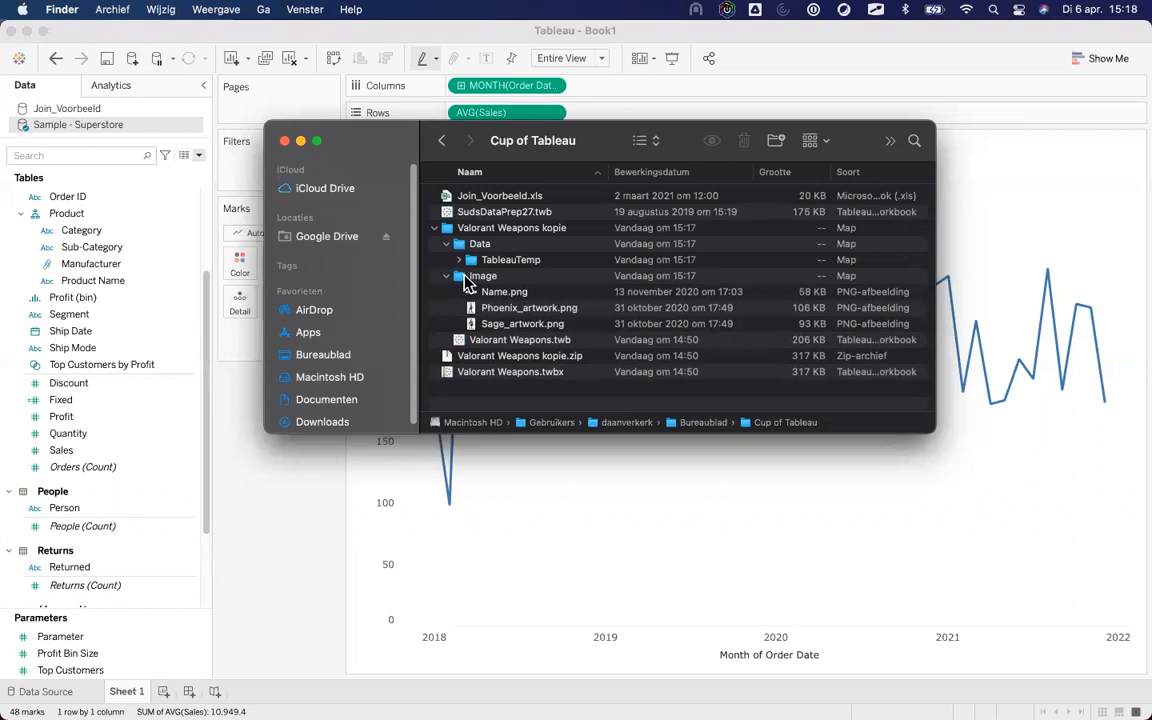
click(448, 277)
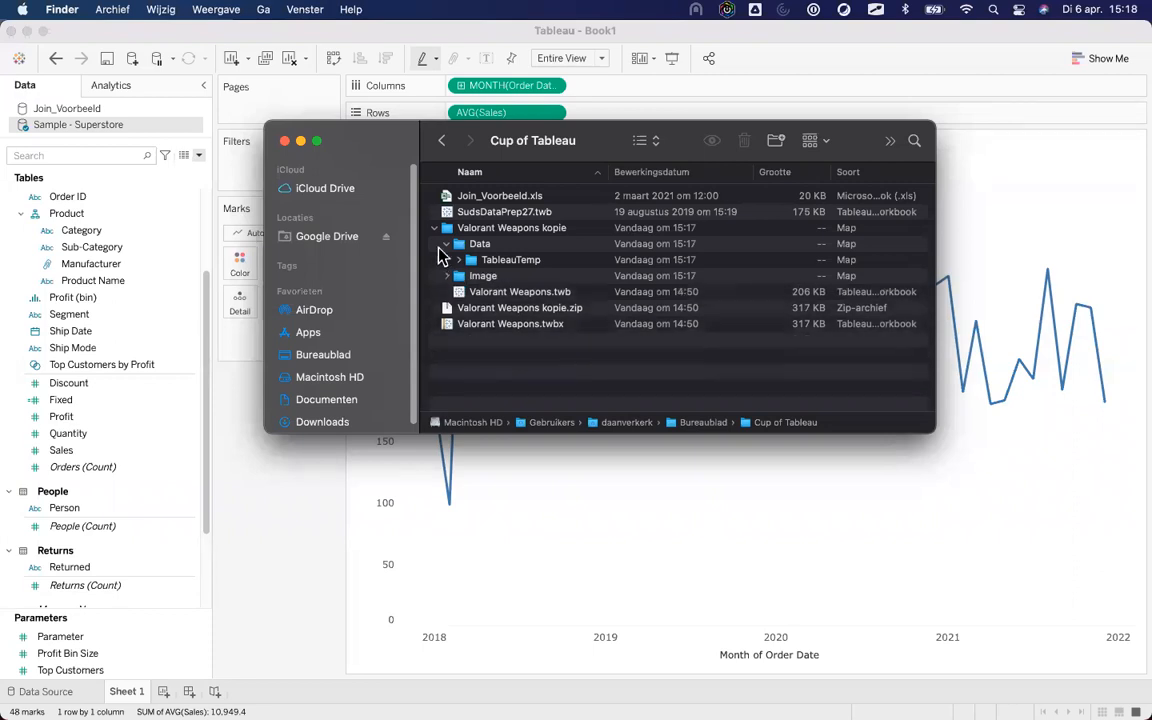
click(434, 228)
Refresh the Join_Voorbeeld data source in Tableau.
drag(350, 141, 452, 206)
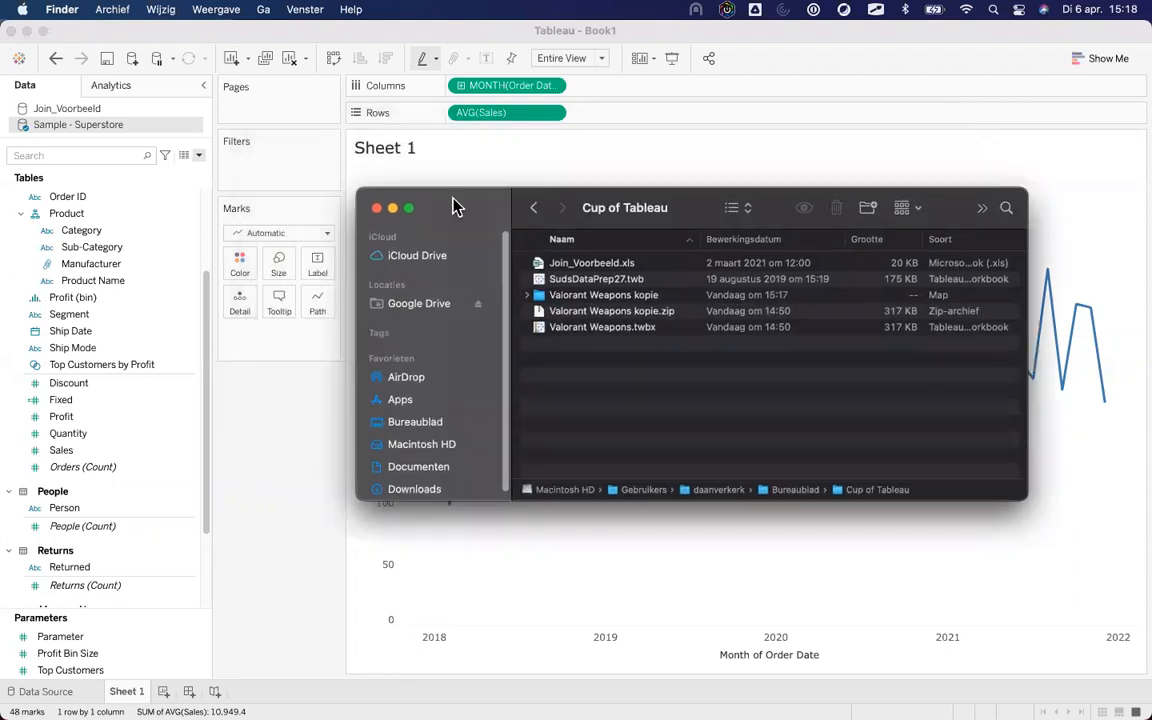
click(74, 112)
right_click(74, 112)
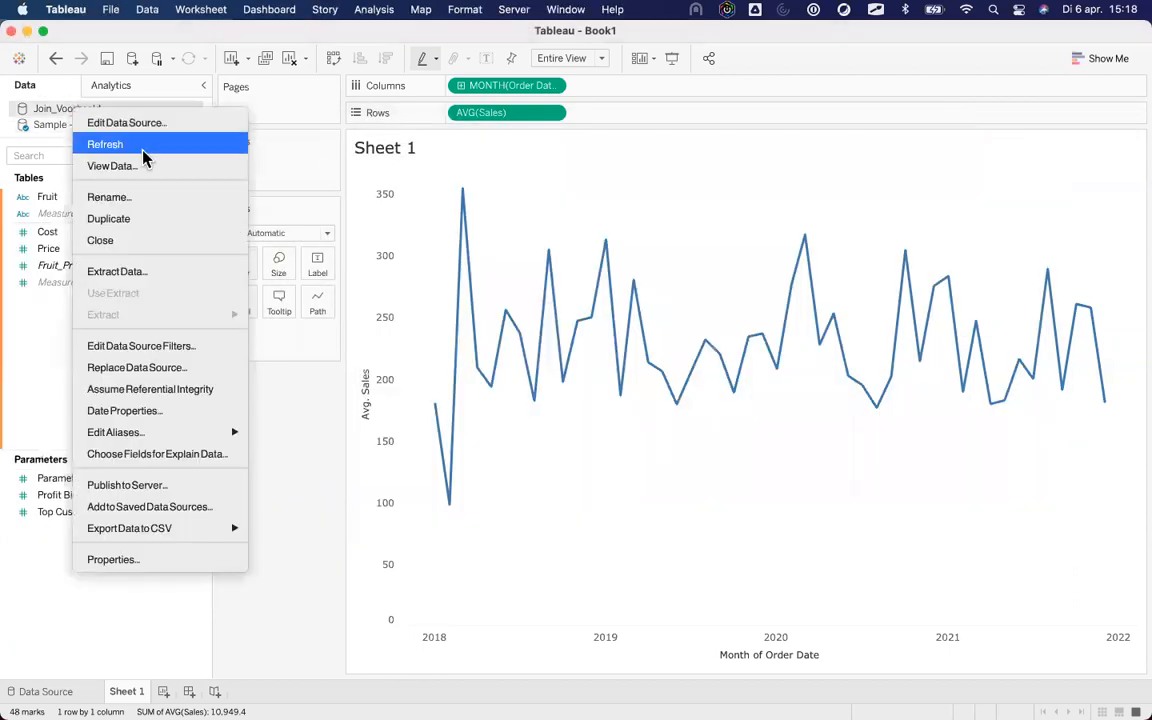
click(106, 134)
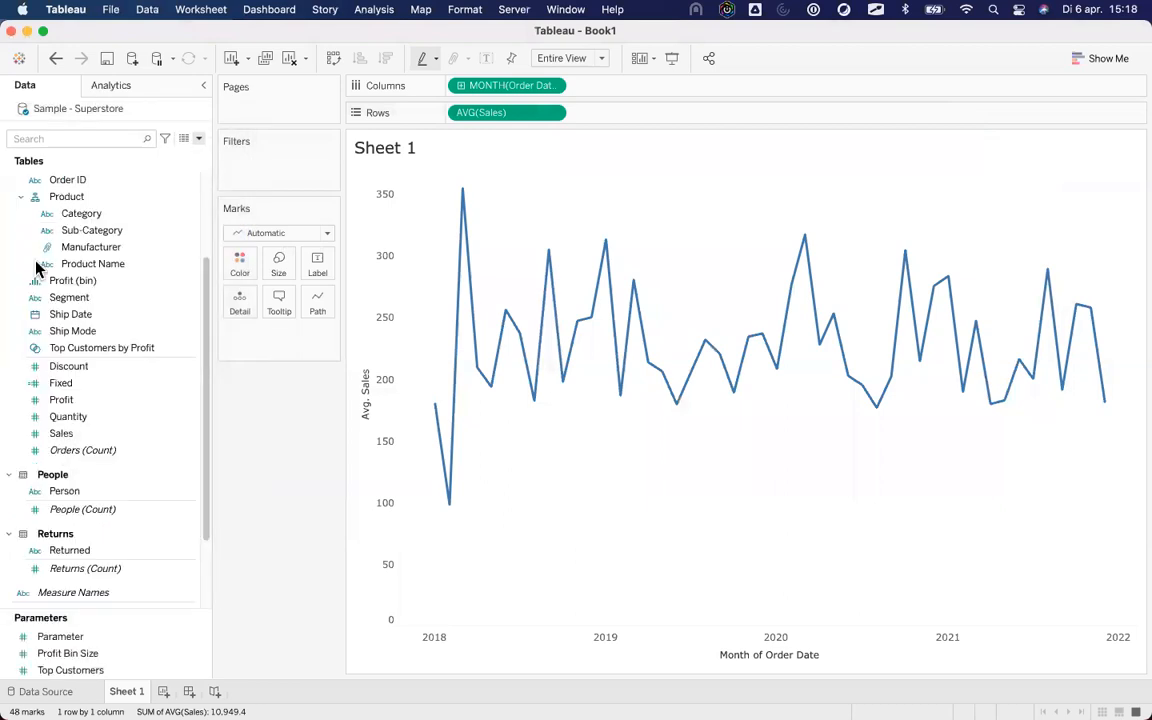
Drag Join_Voorbeeld.xls from Finder onto Tableau to connect it as data.
click(47, 694)
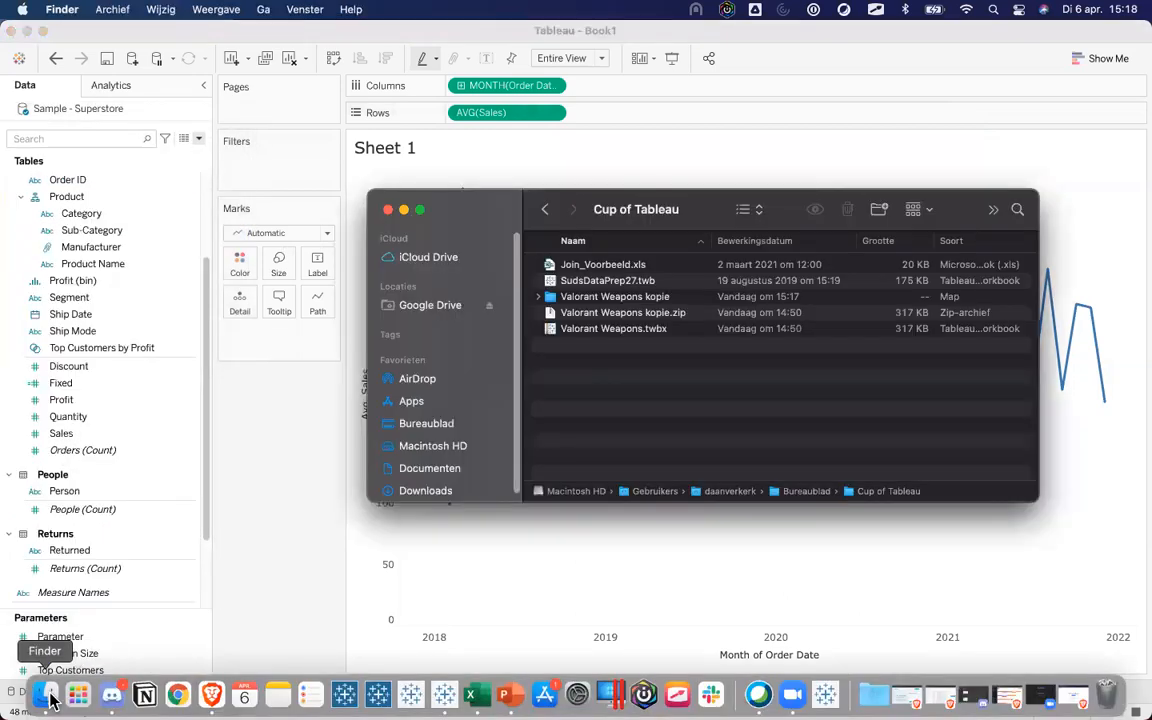
click(566, 265)
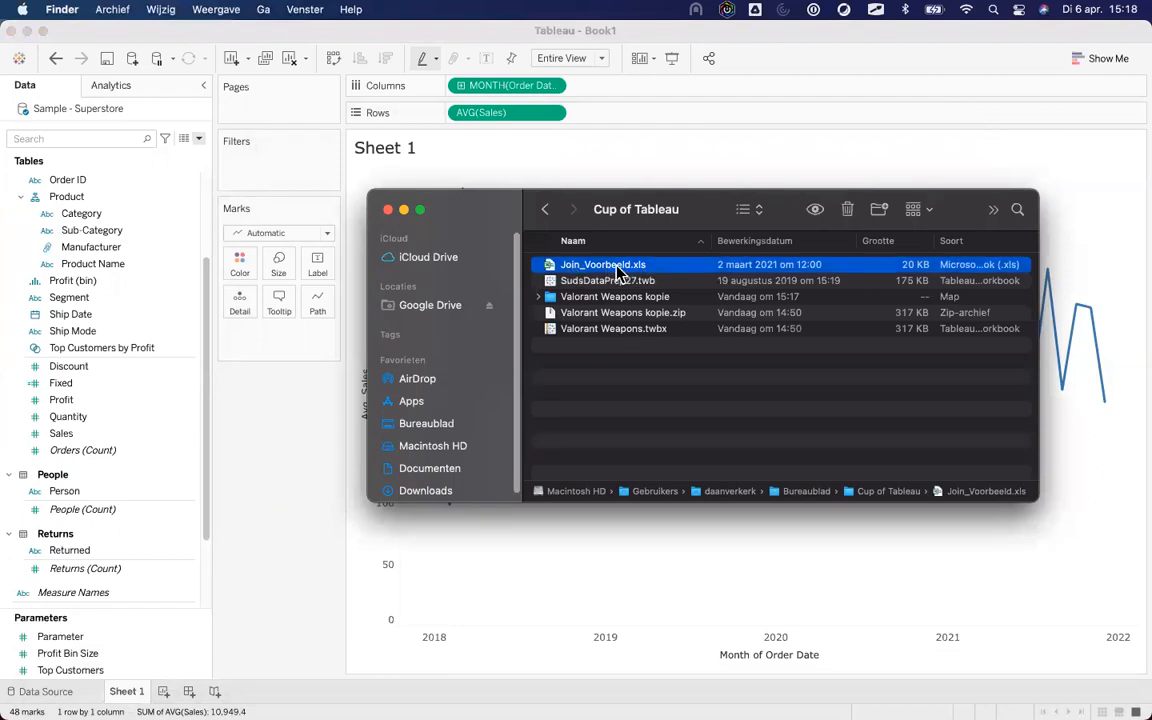
drag(617, 270, 259, 141)
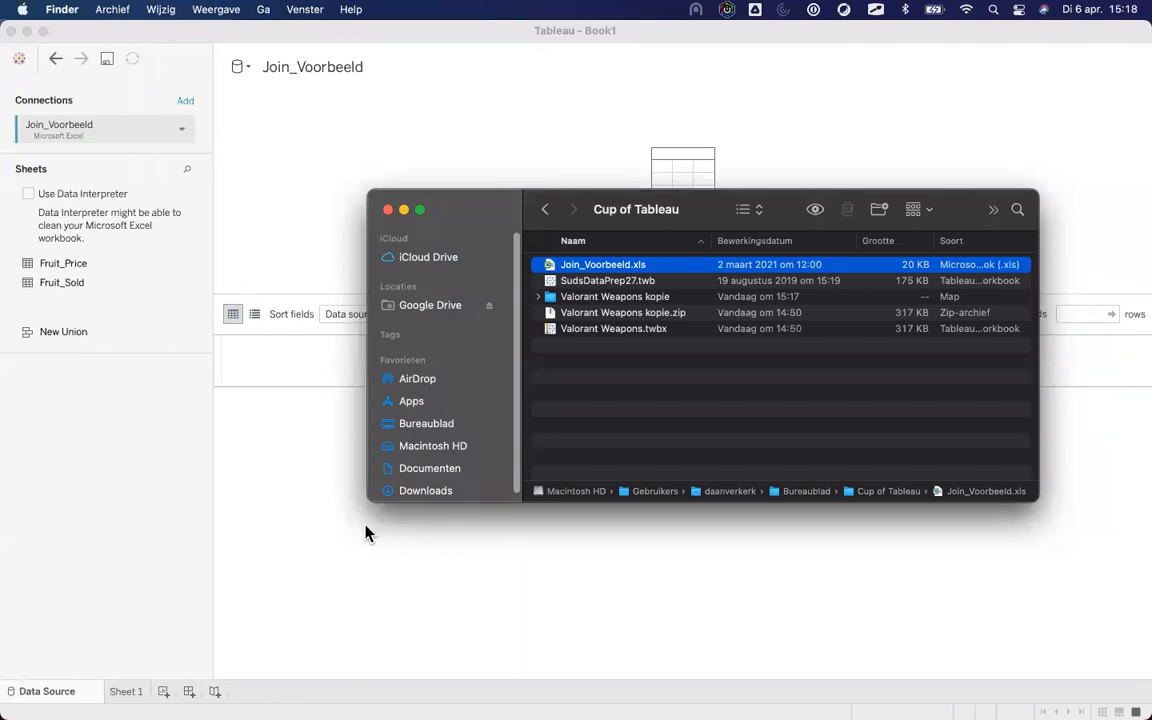
Add the Fruit_Price table to the data source canvas and create a new worksheet.
click(236, 190)
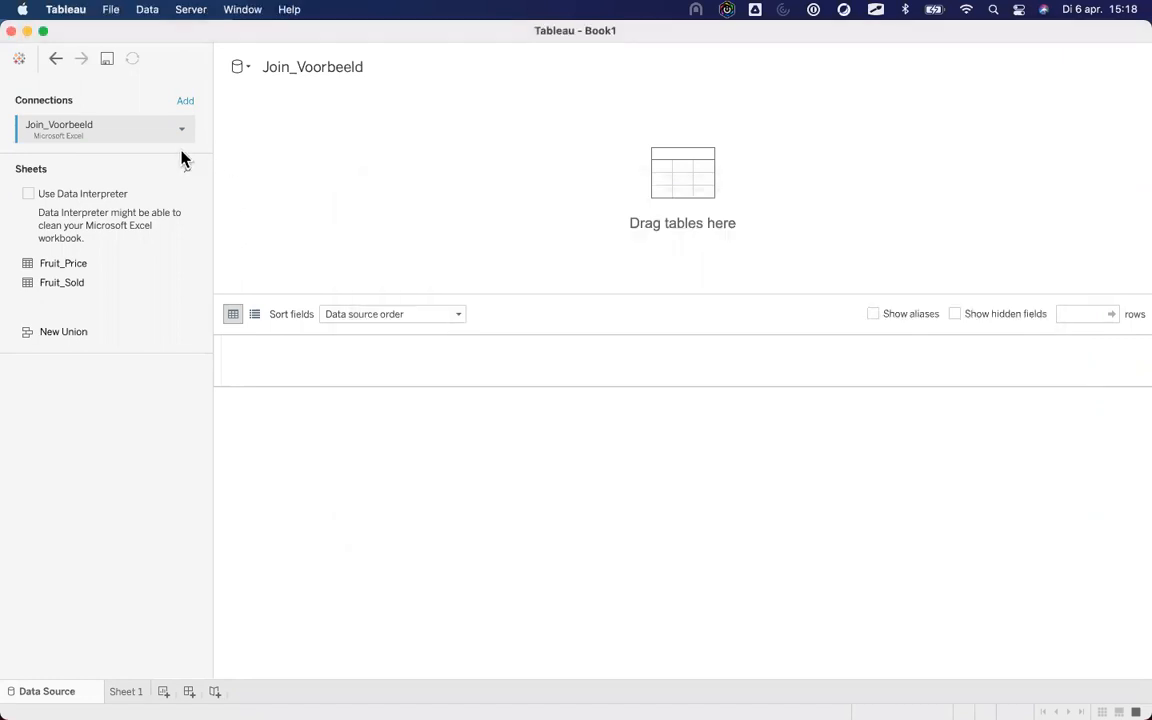
drag(68, 264, 323, 229)
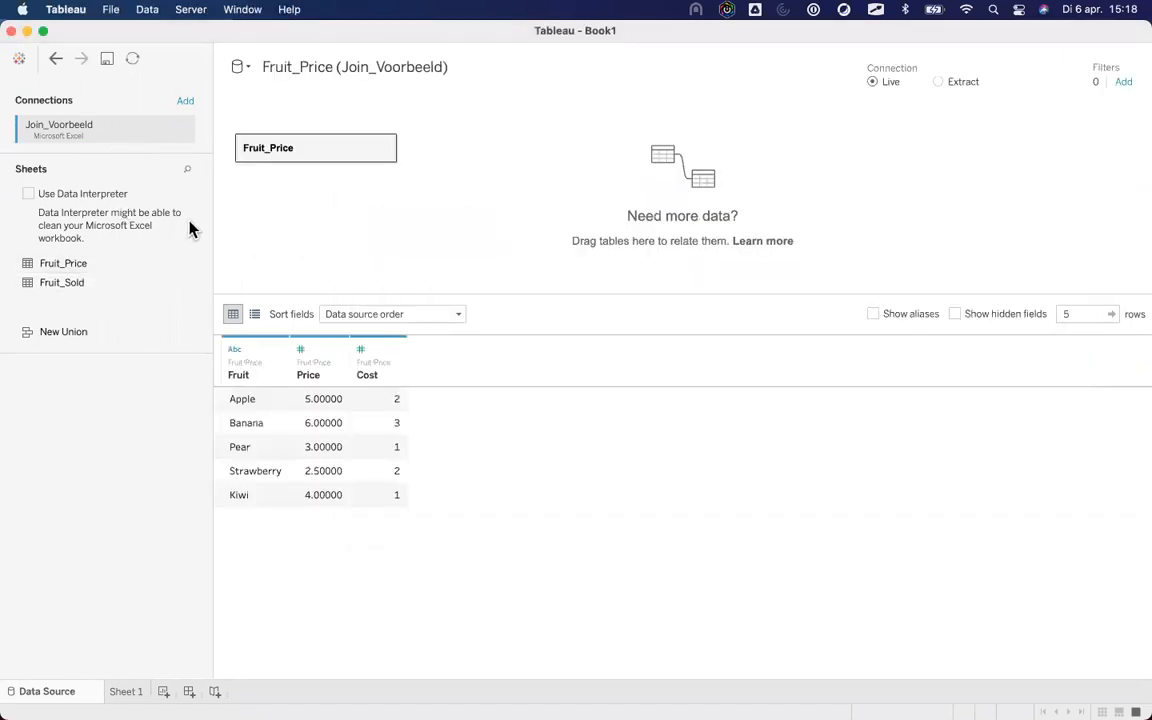
click(127, 692)
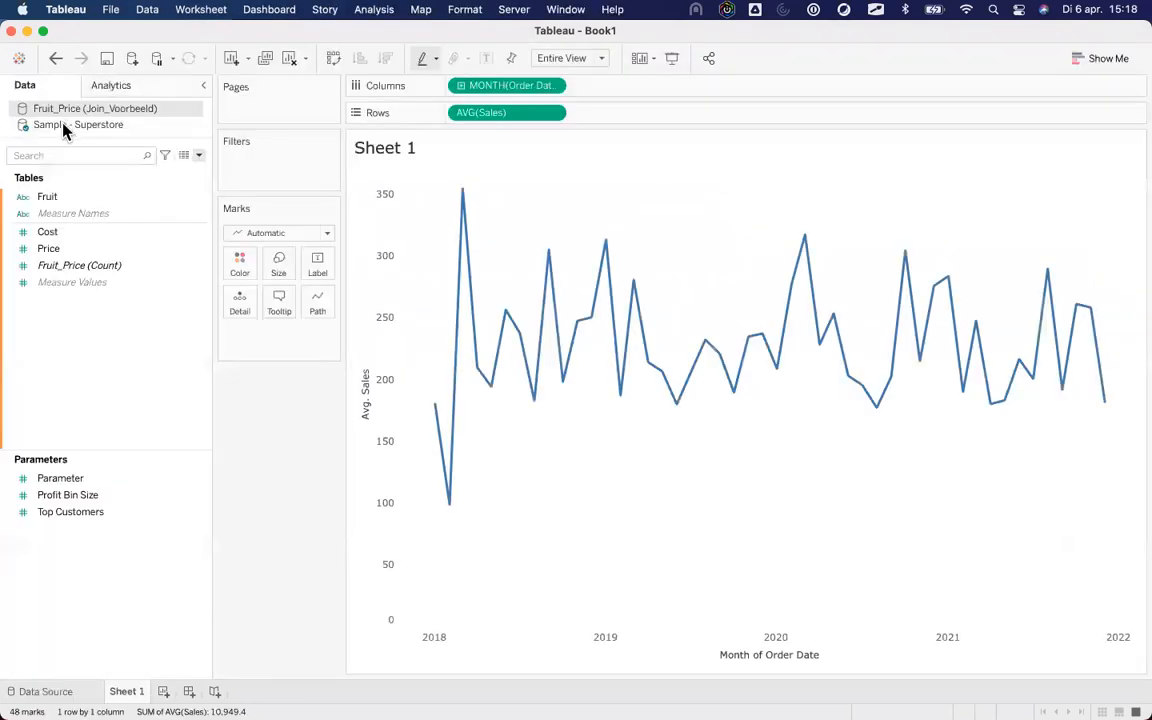
click(163, 691)
Put Fruit on Rows and Price into the view on Sheet 2, then switch to PowerPoint.
drag(100, 198, 490, 140)
drag(75, 248, 442, 226)
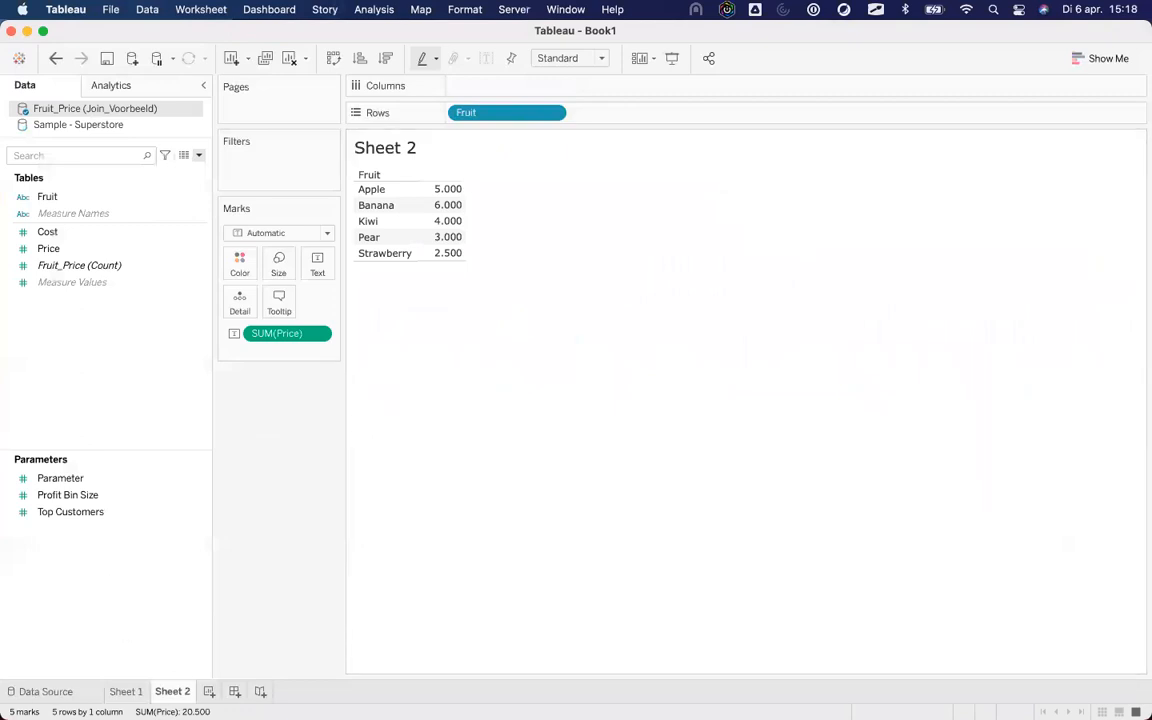
mouse_move(178, 695)
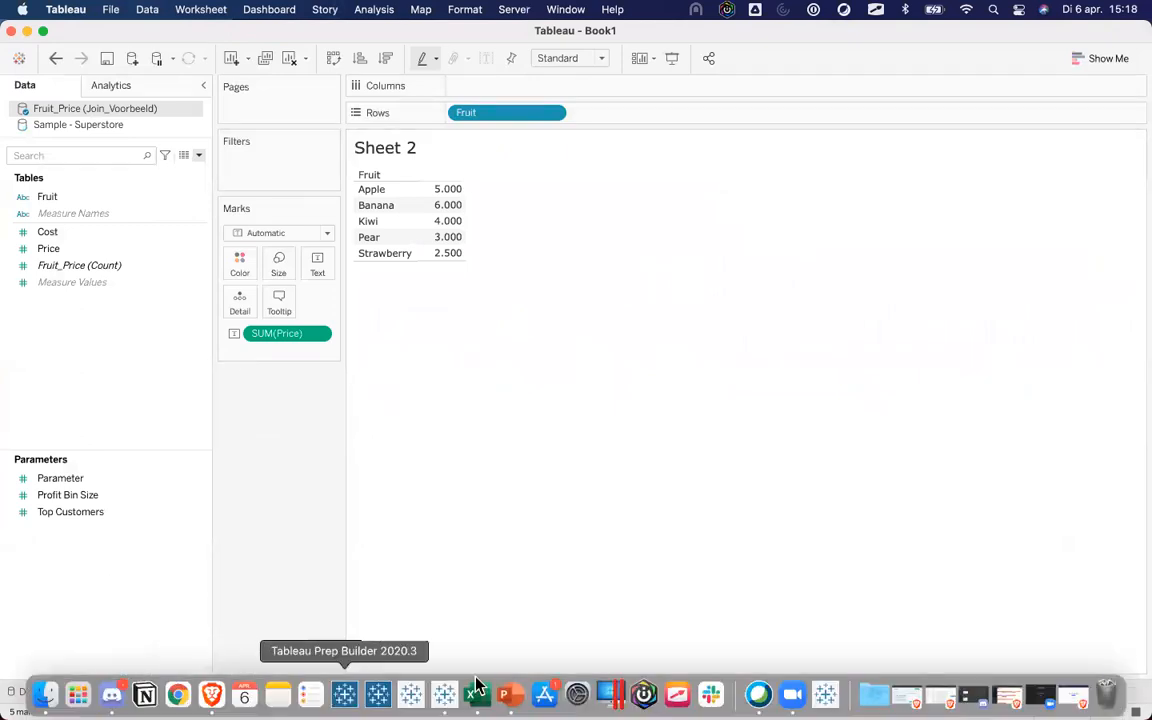
click(504, 693)
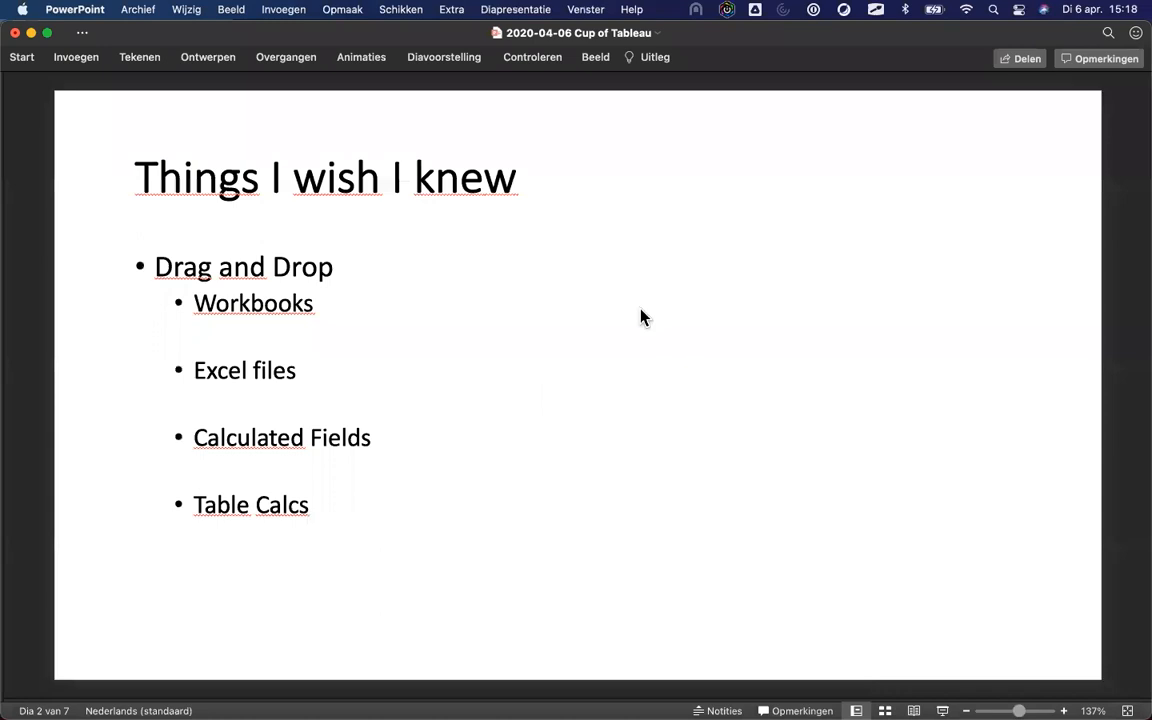